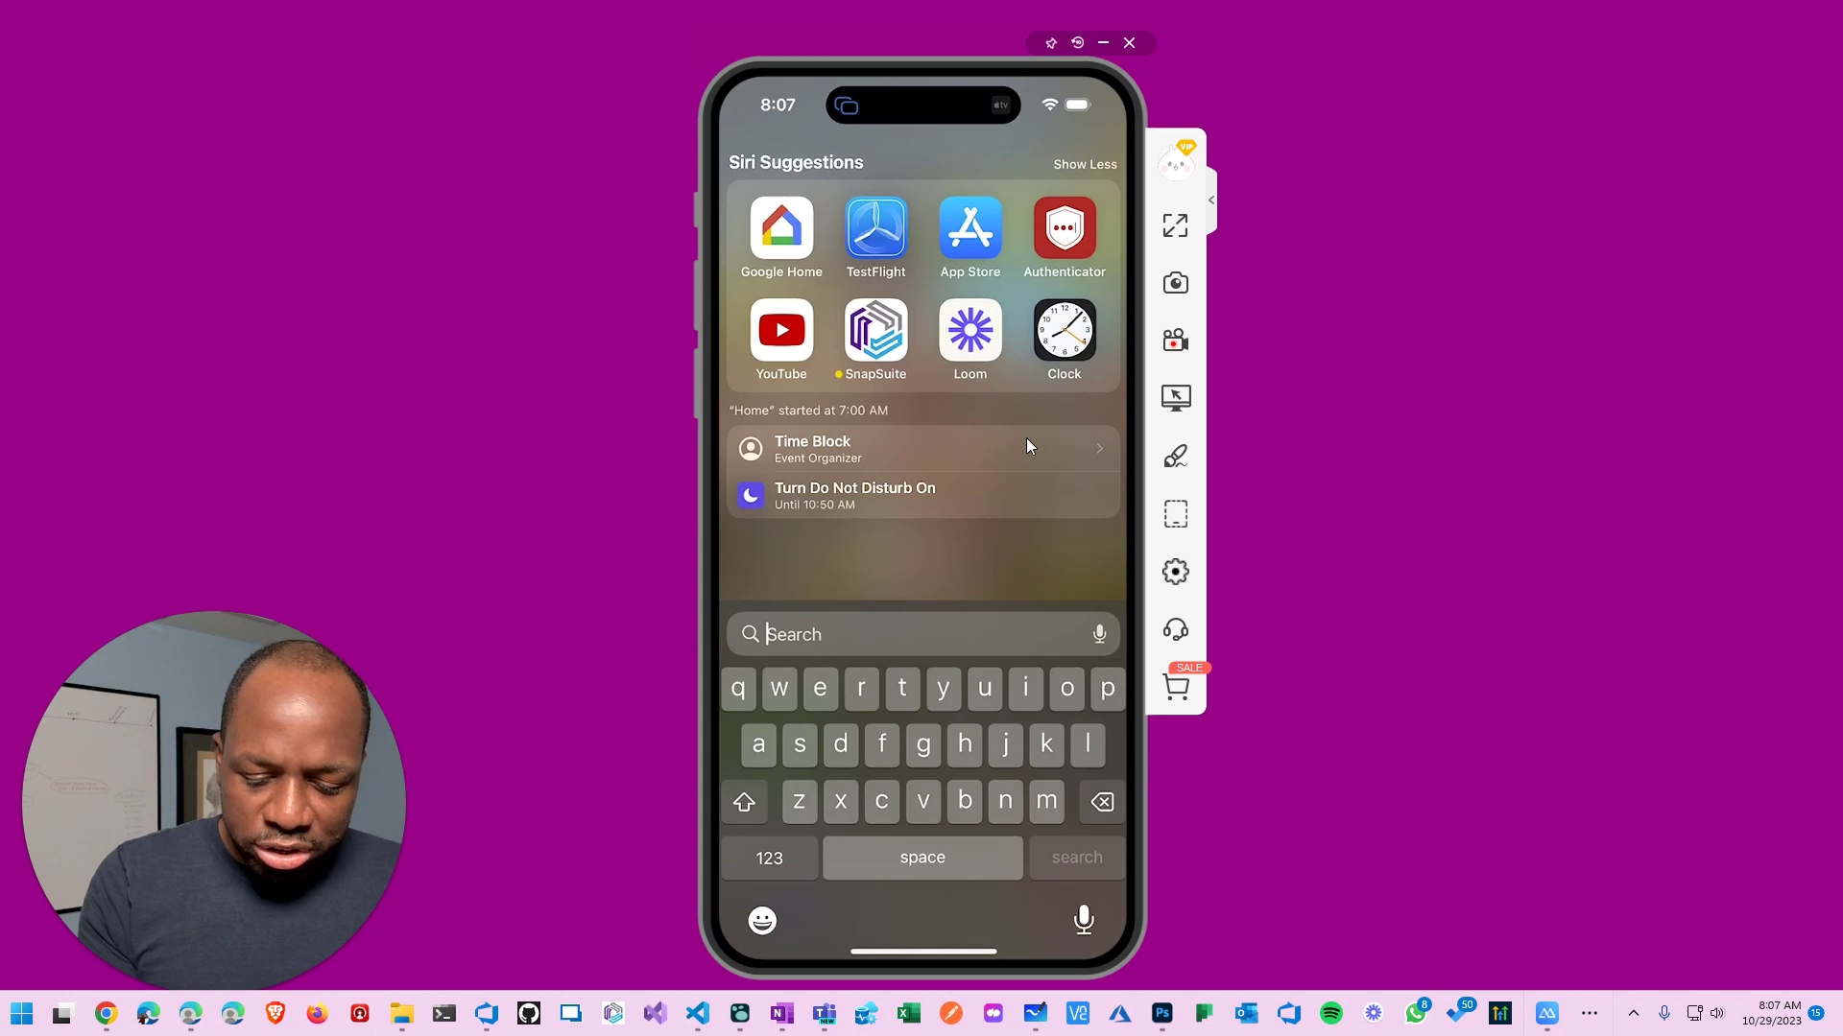
- Launch the Shortcuts app from a Spotlight search for 'shor'
text(shor)
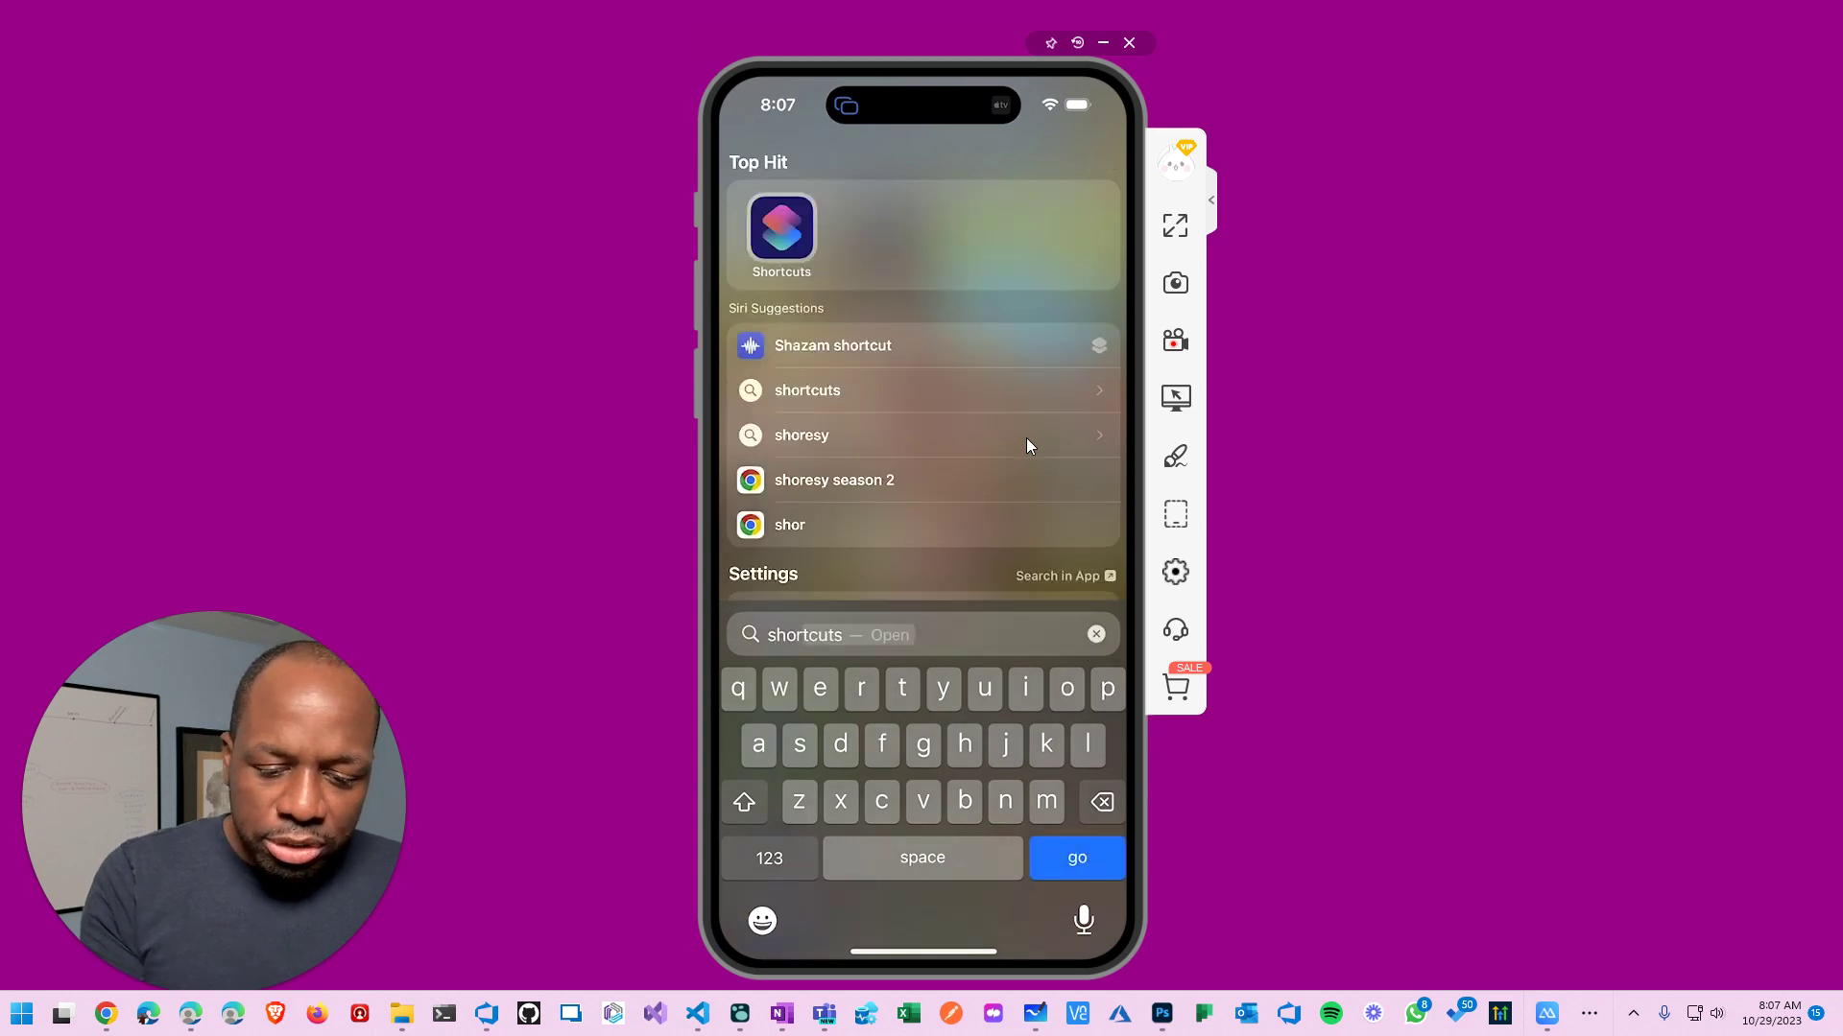
key(Return)
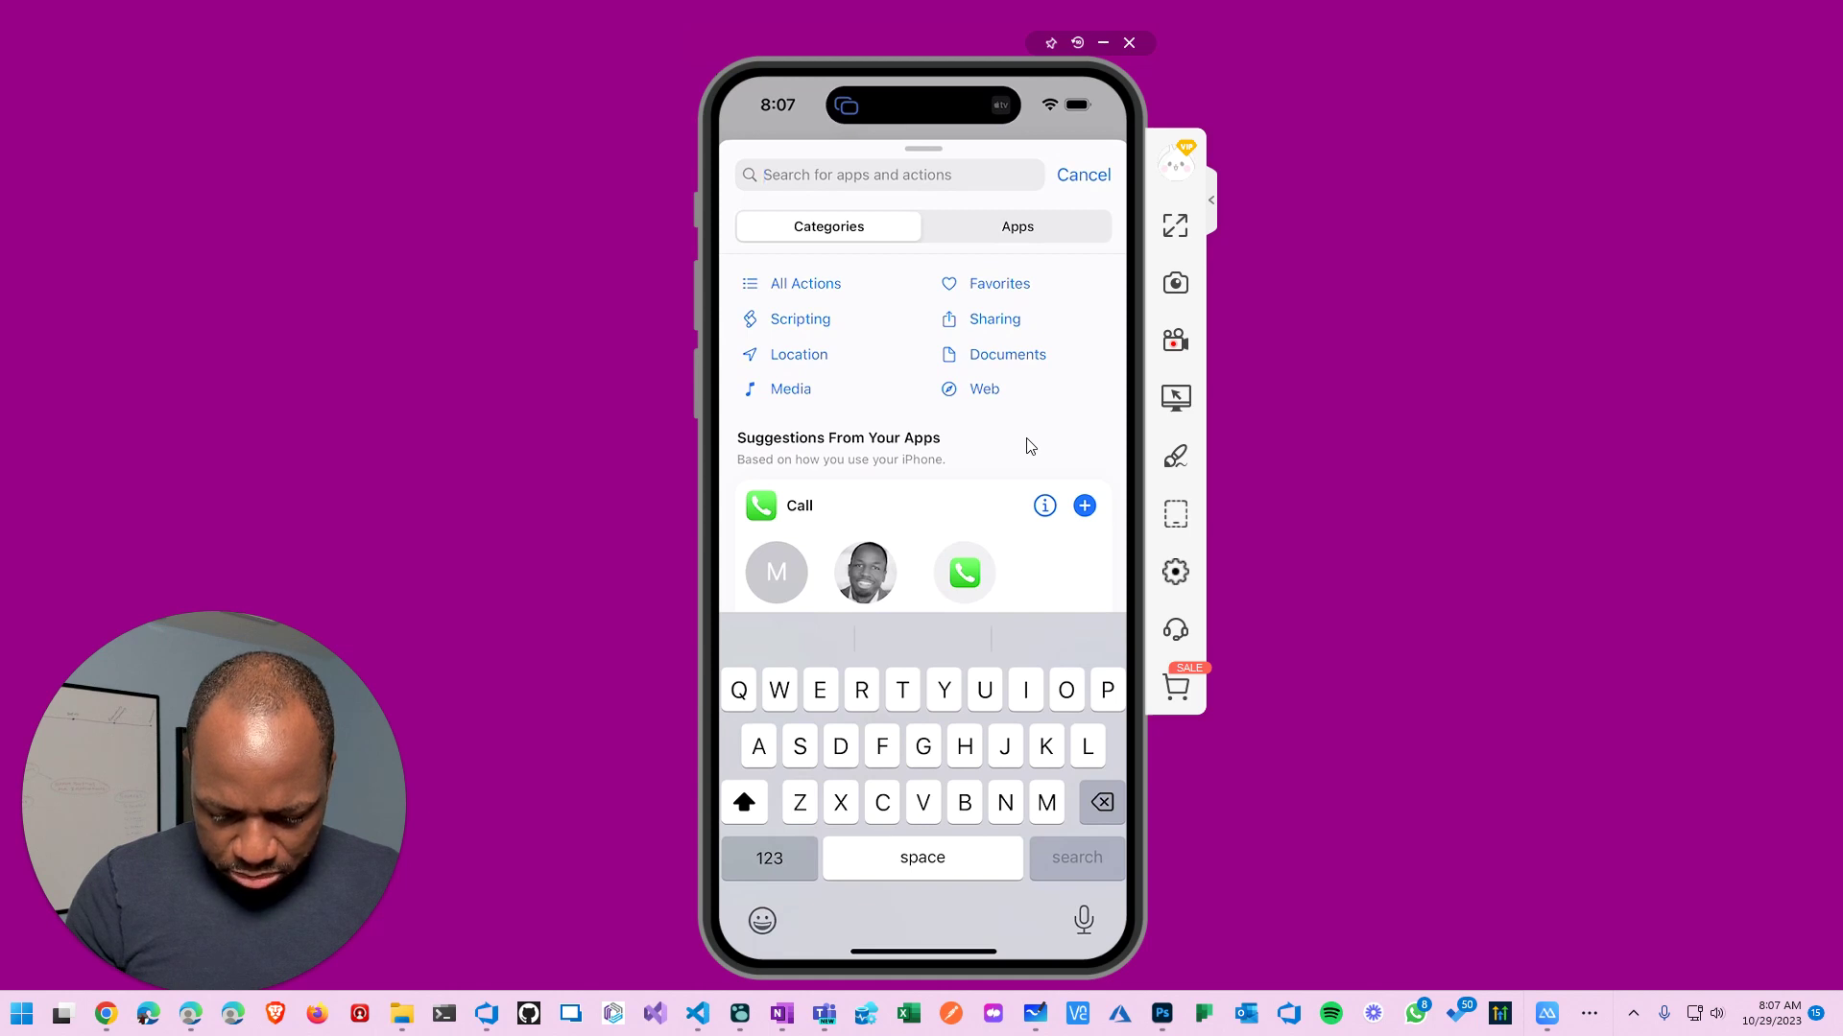
- Search the action library for Siri actions to find and add Dictate Text
text(S)
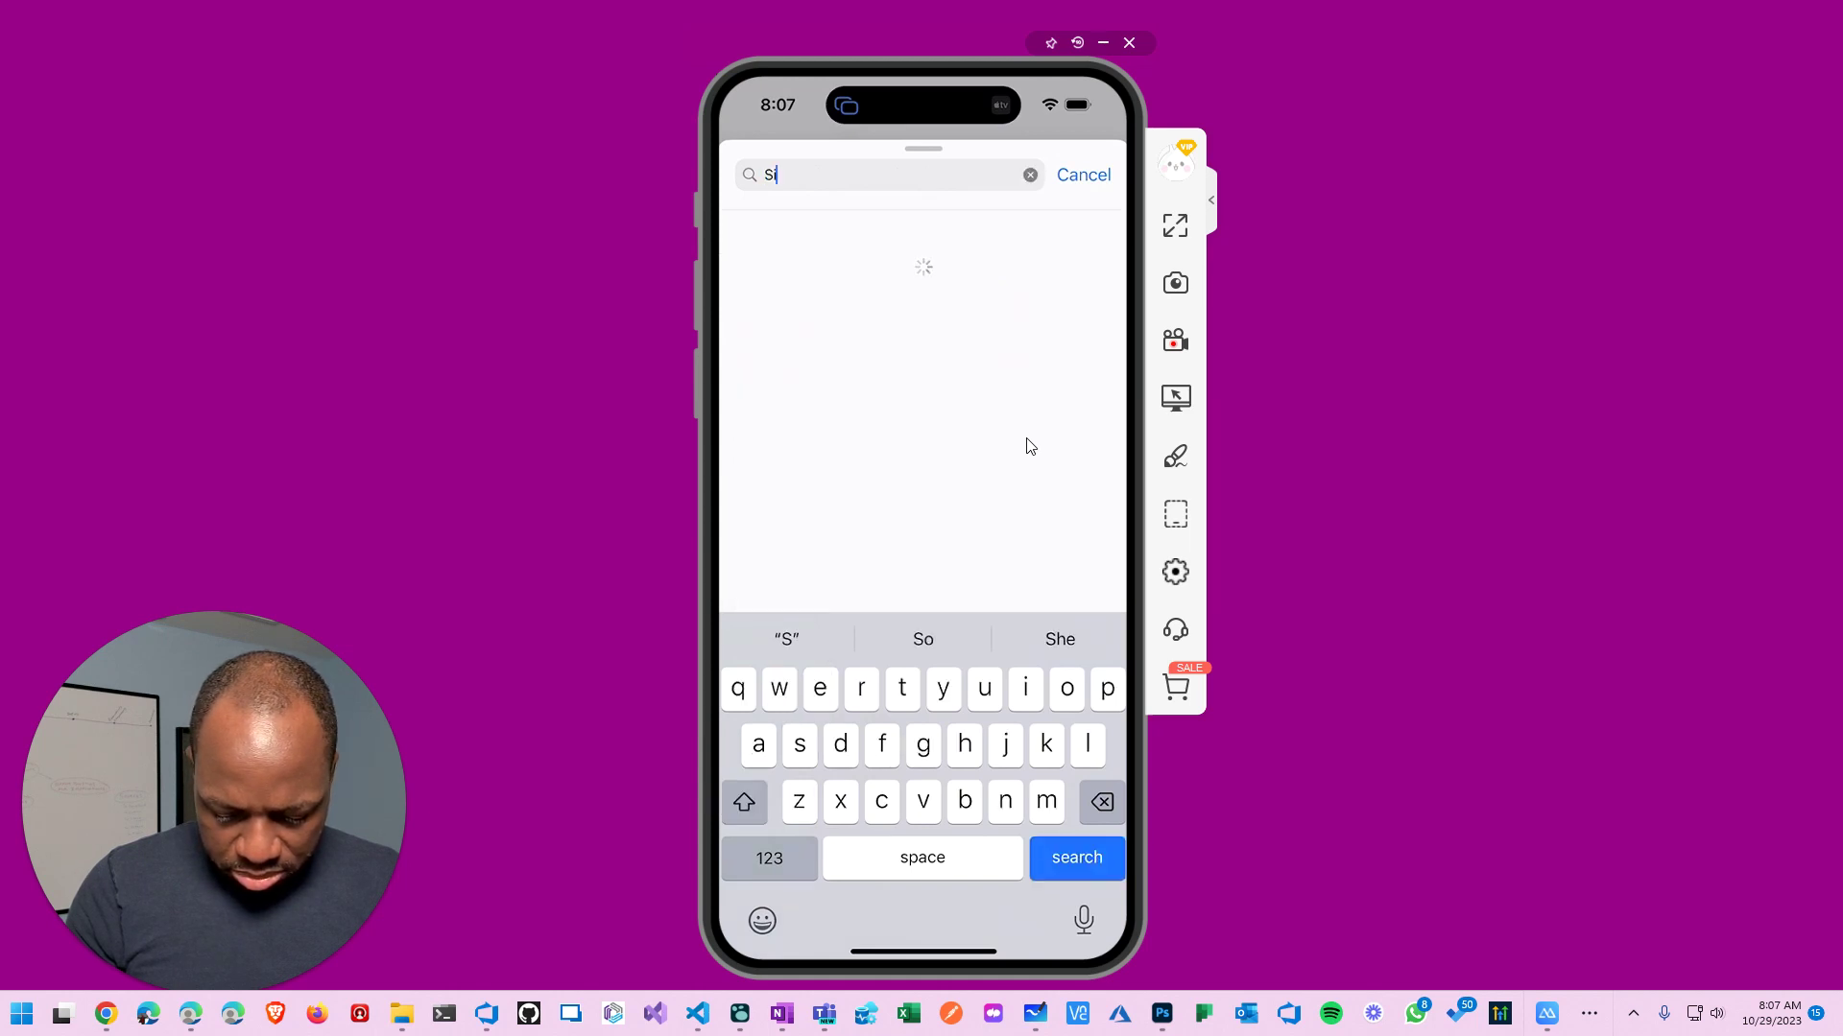
text(r)
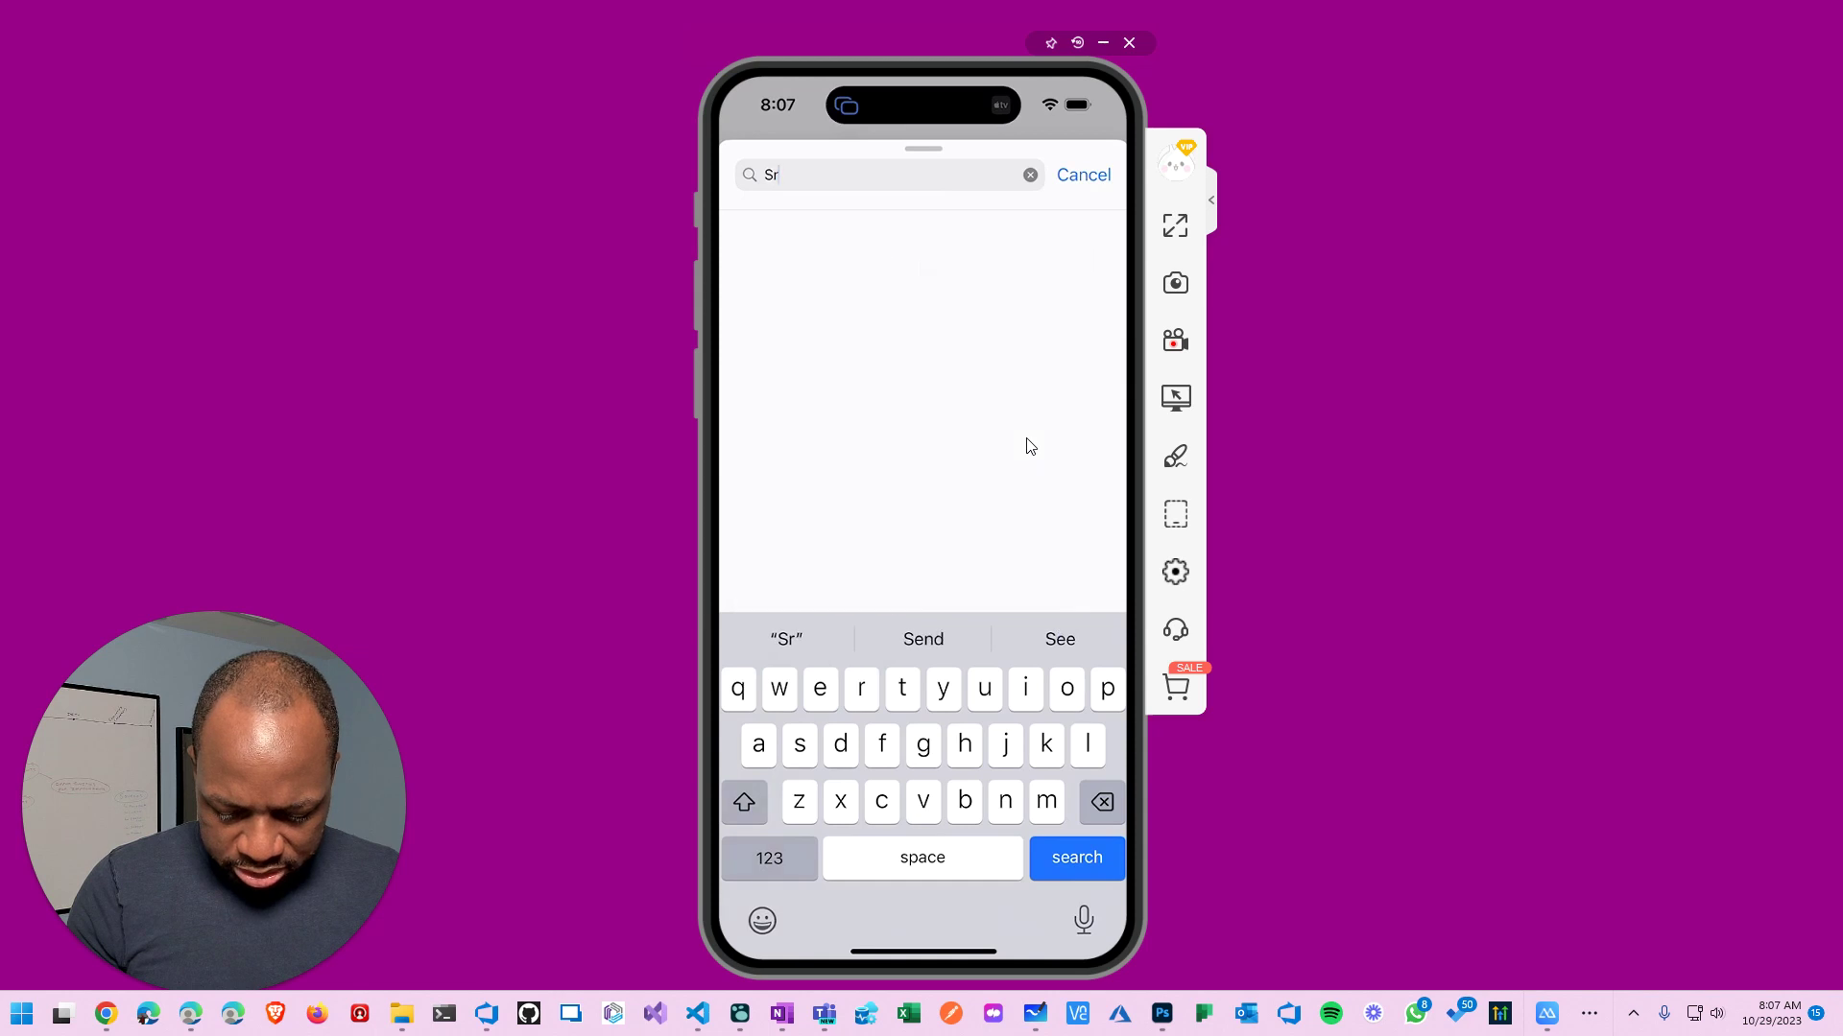
text(ir)
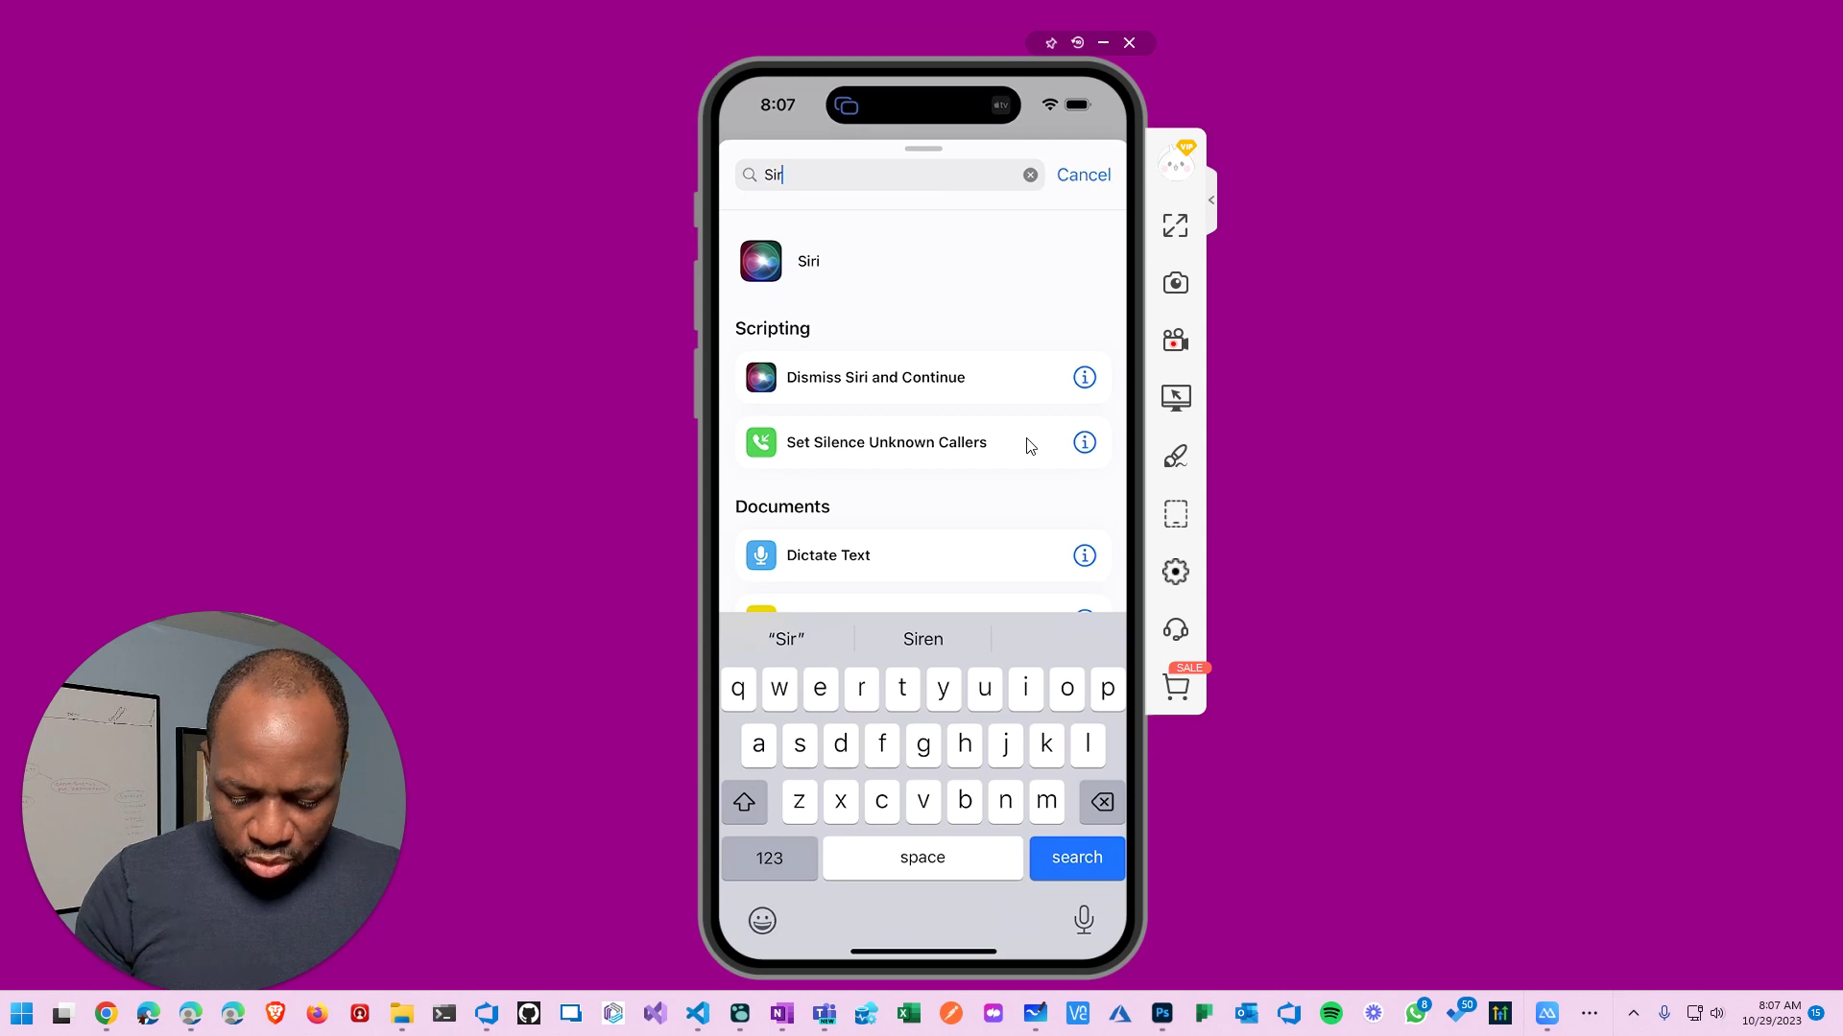
key(Return)
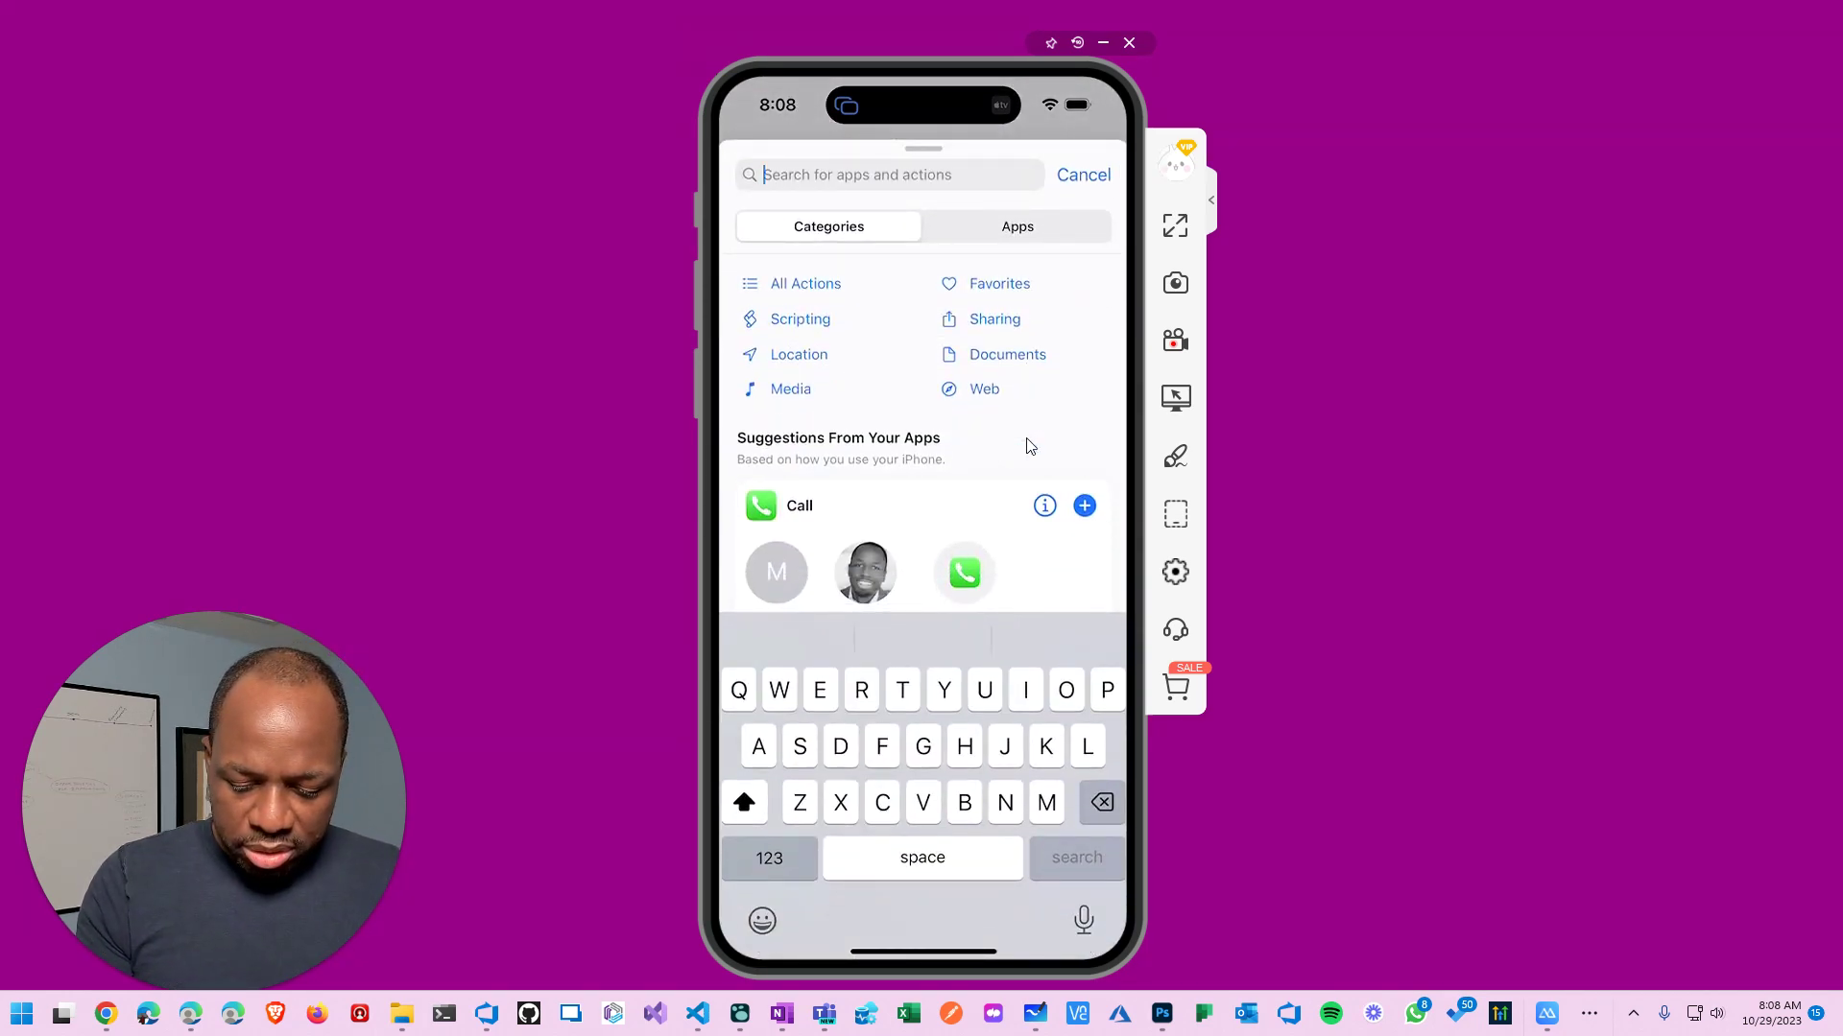
- Add a Send Email action and set the matching contact as its recipient
text(Emai)
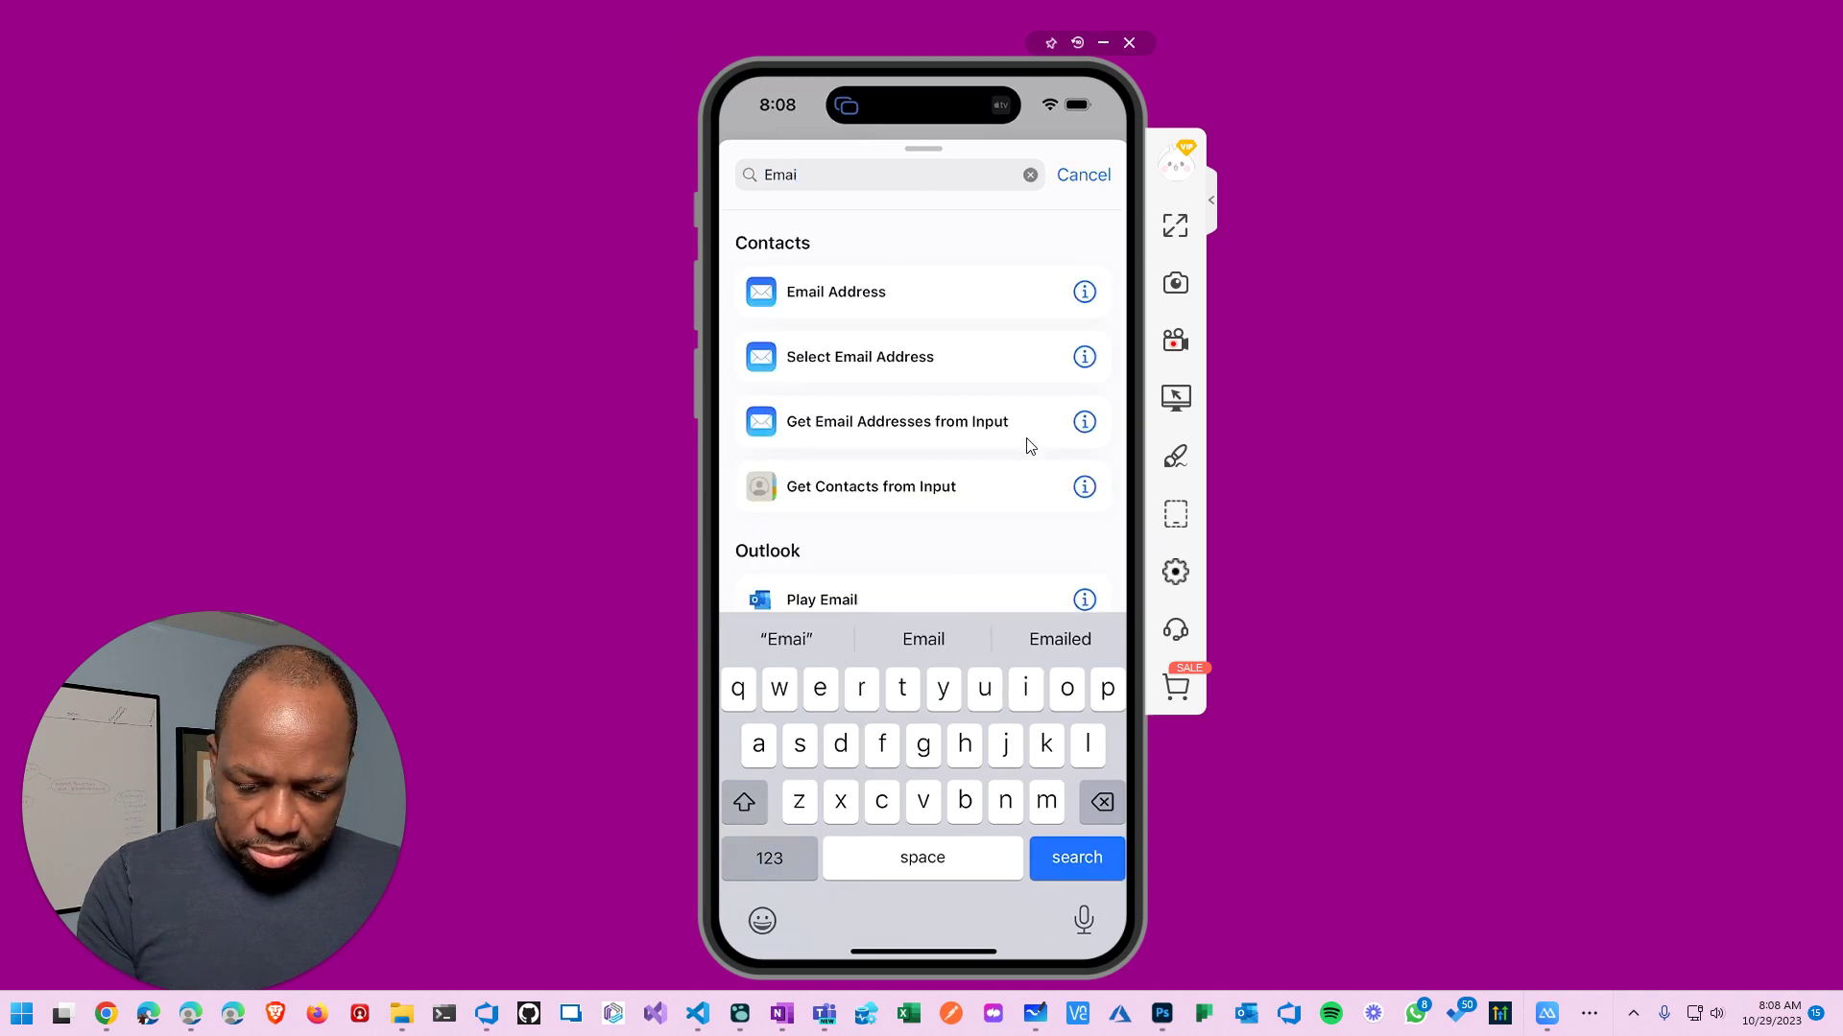
scroll(1028, 445, down, 3)
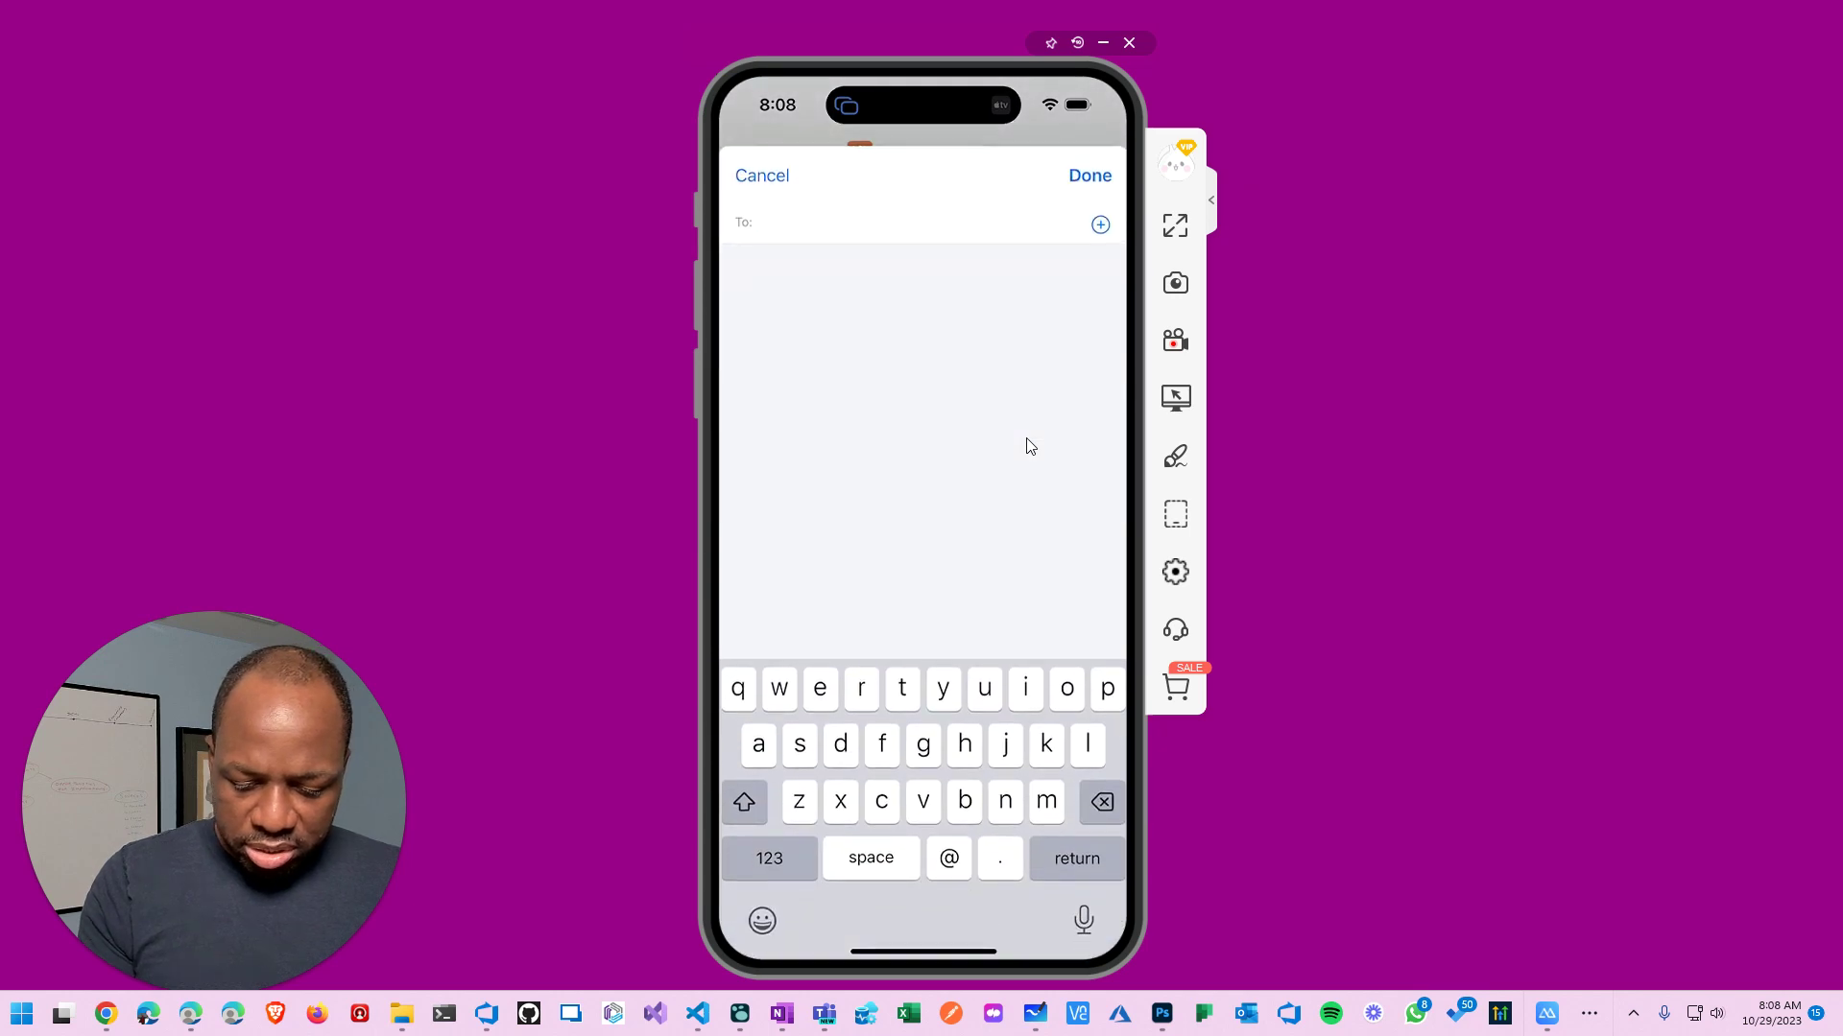
text(dwain)
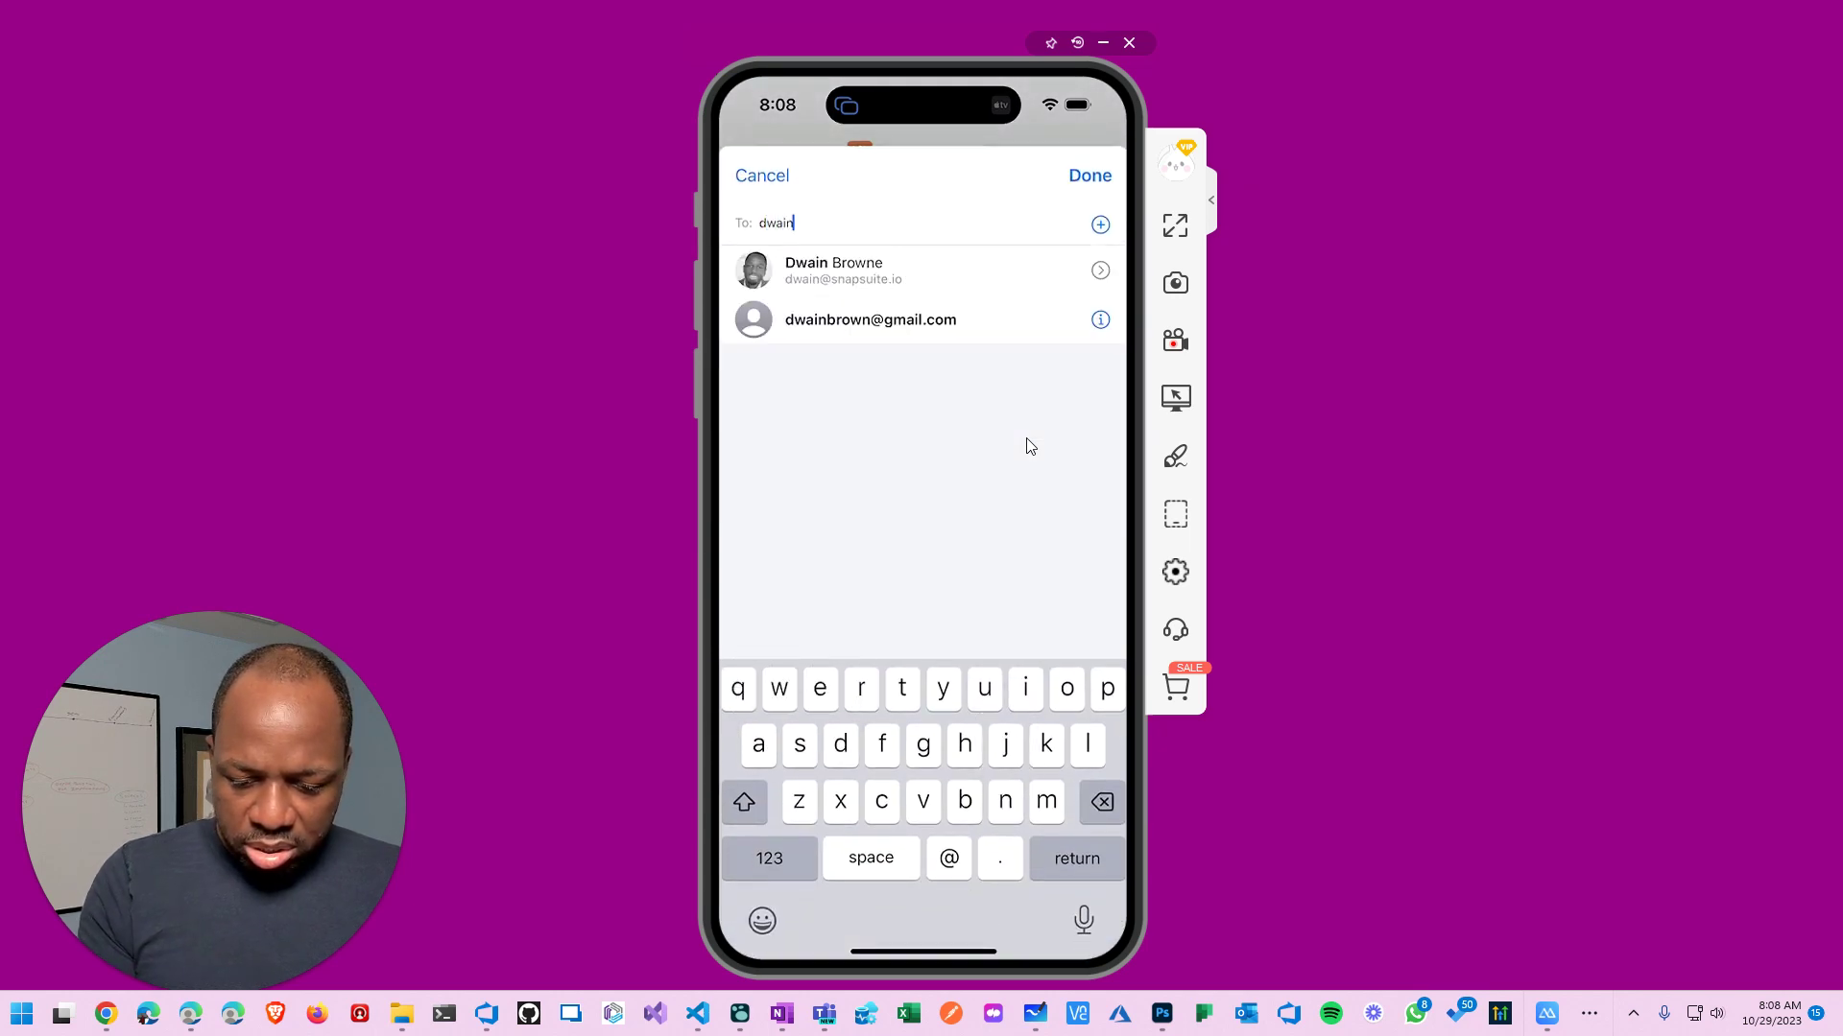
key(Return)
key(Return)
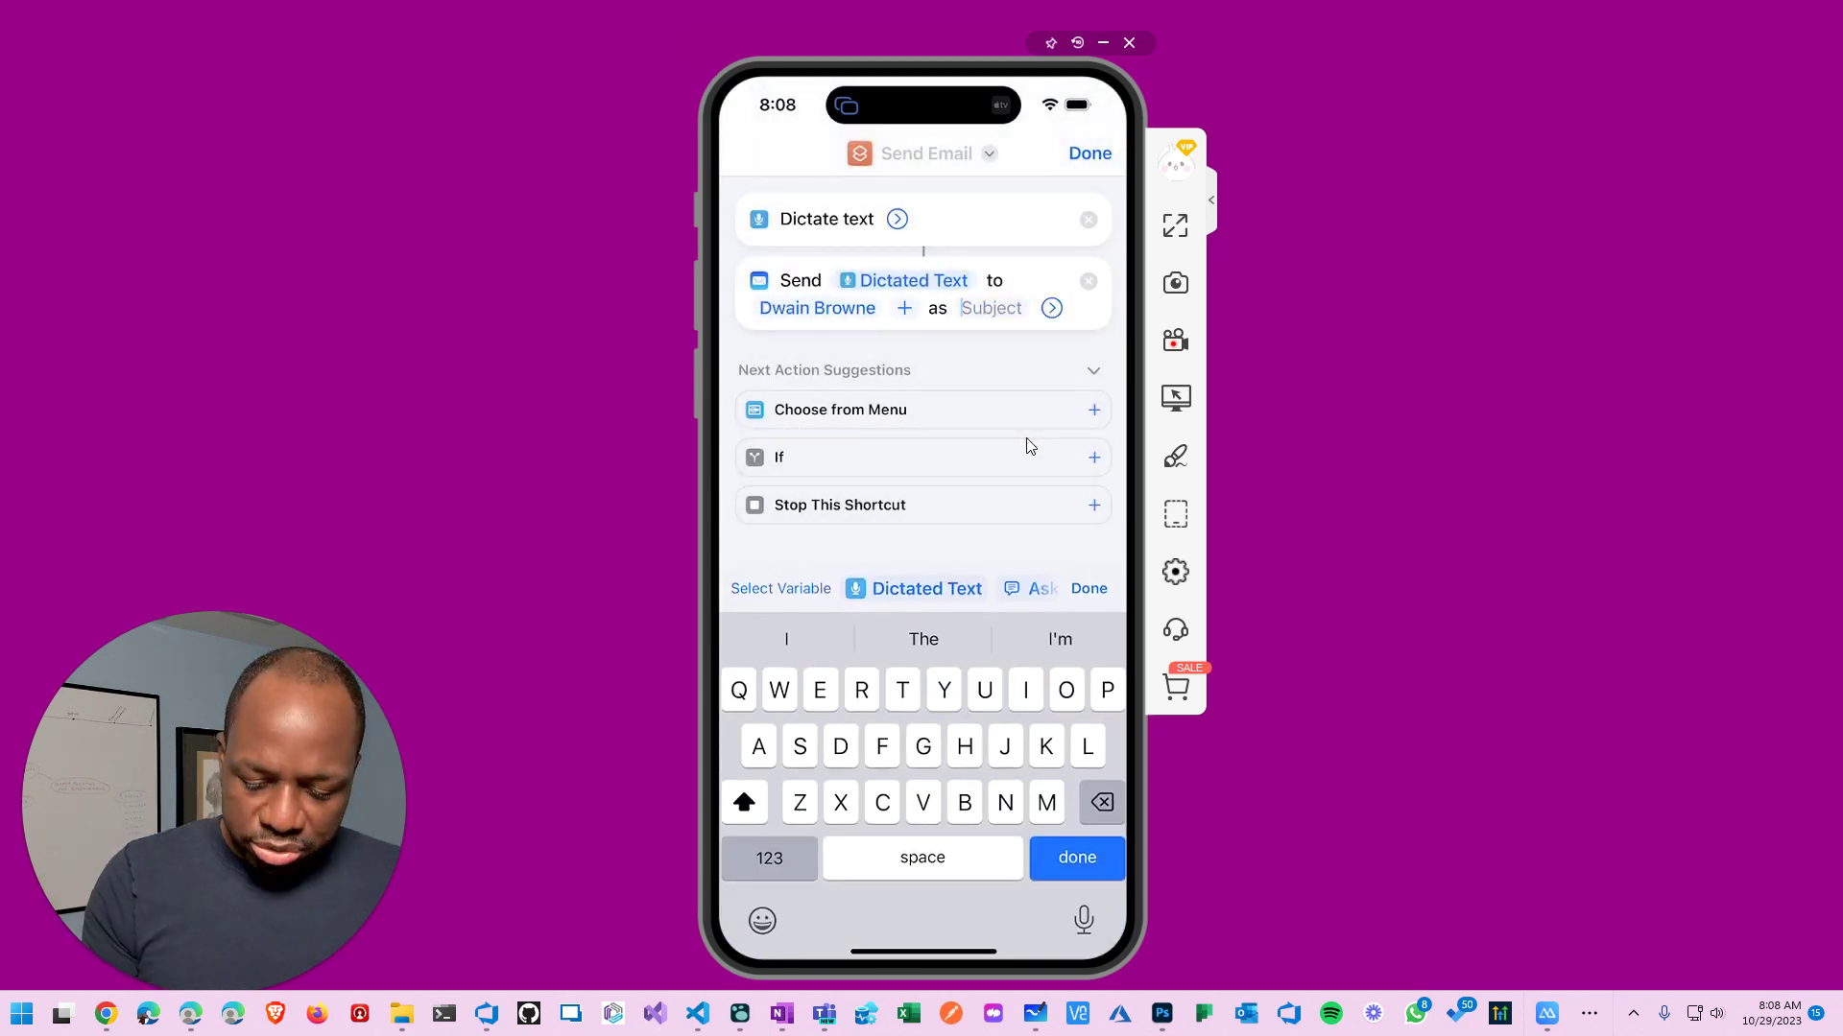
- Enter 'My Recorded Notes' as the Send Email subject
text(My )
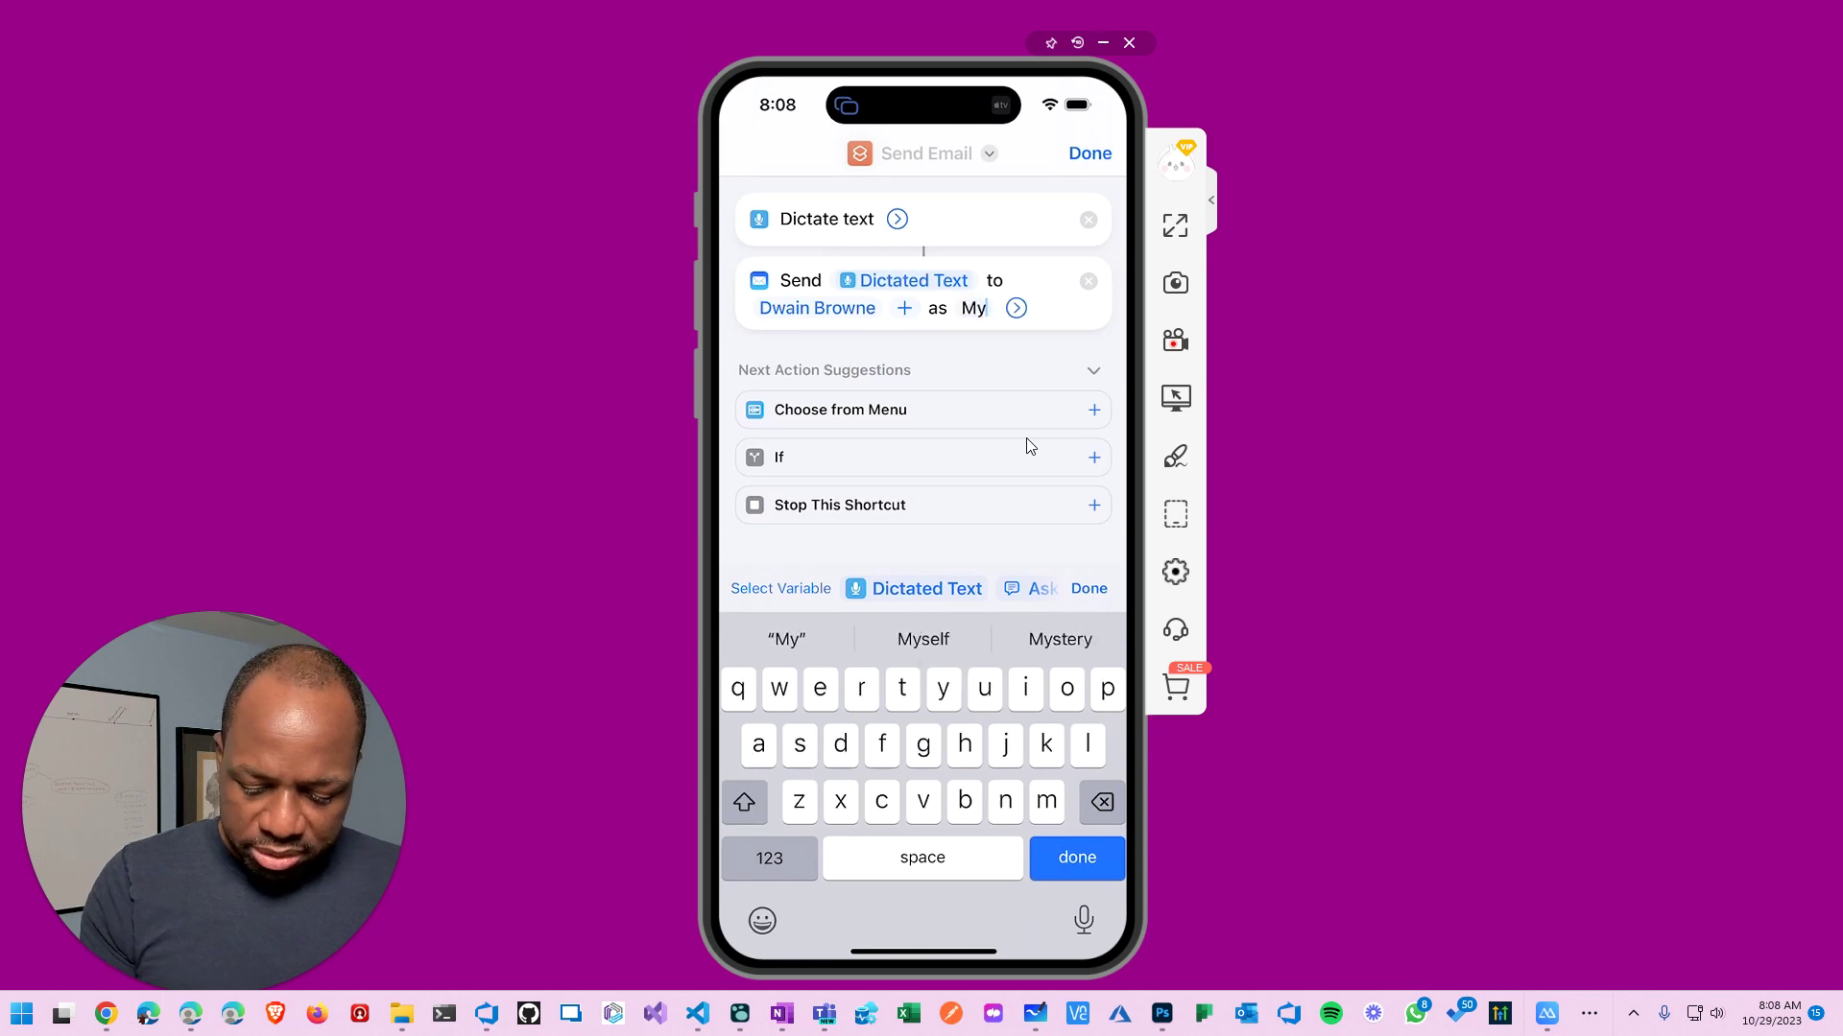
text(R)
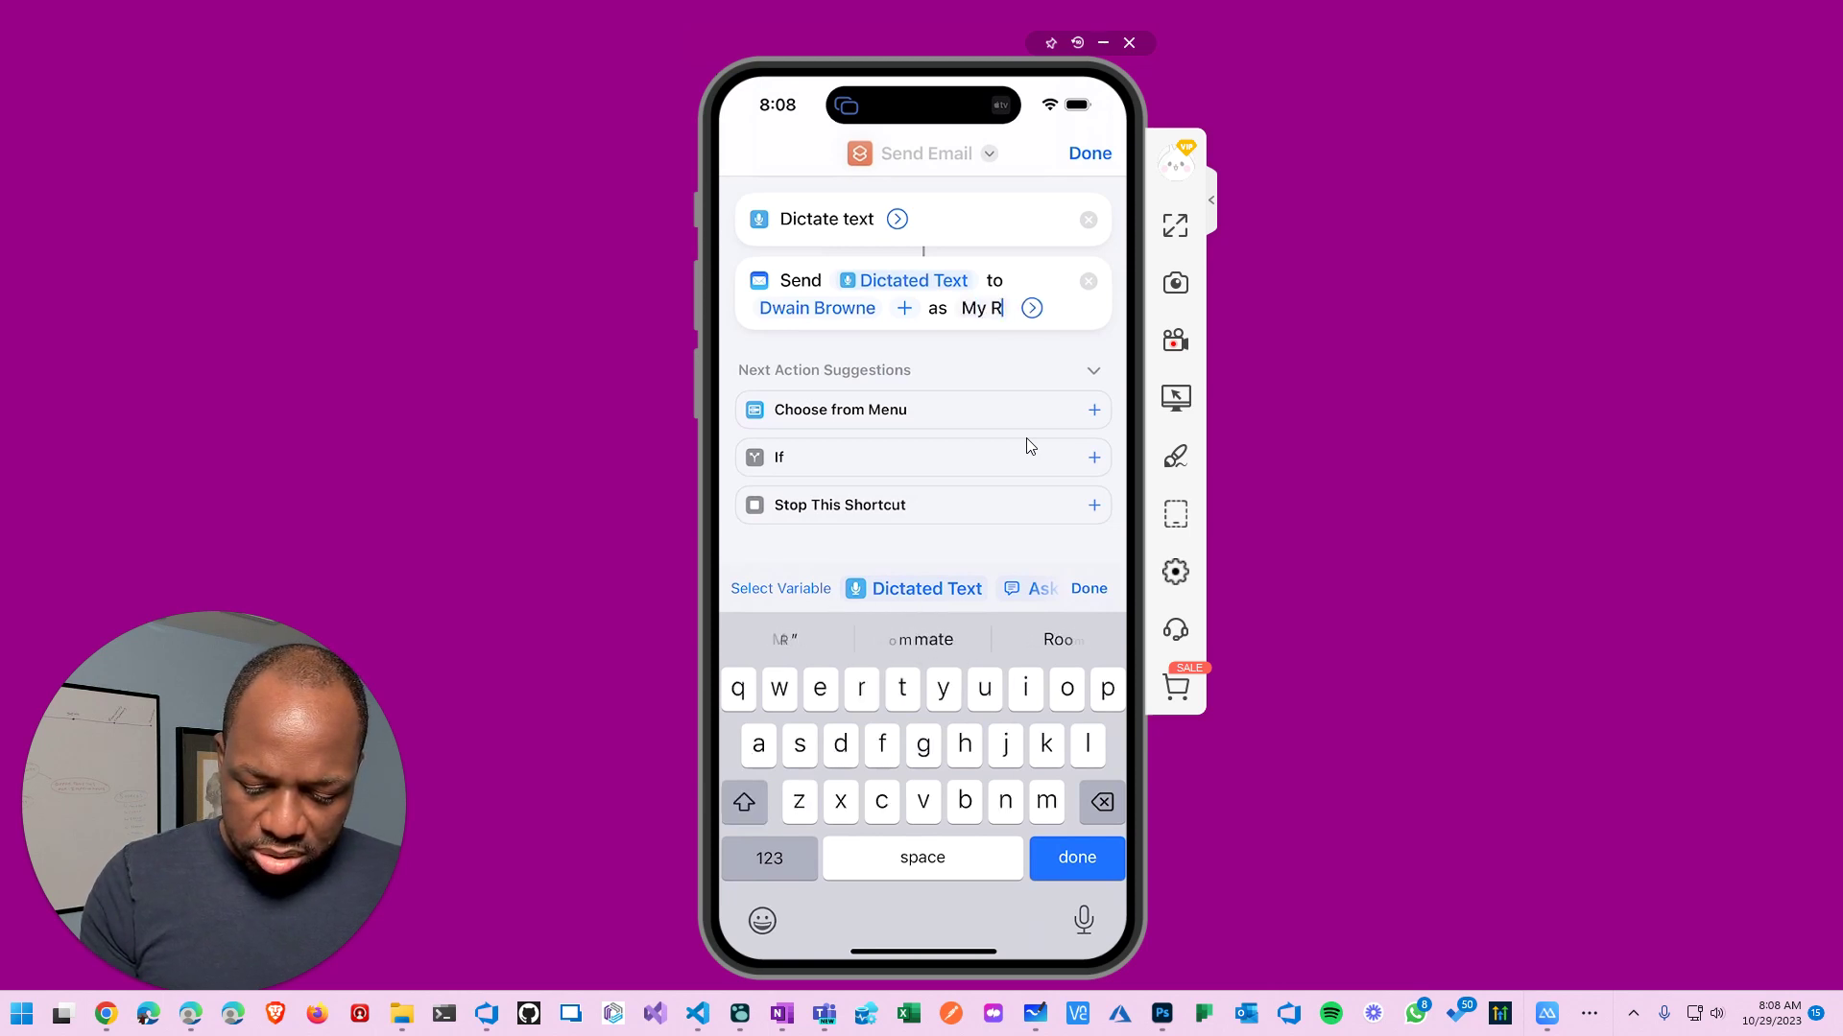
text(ecord)
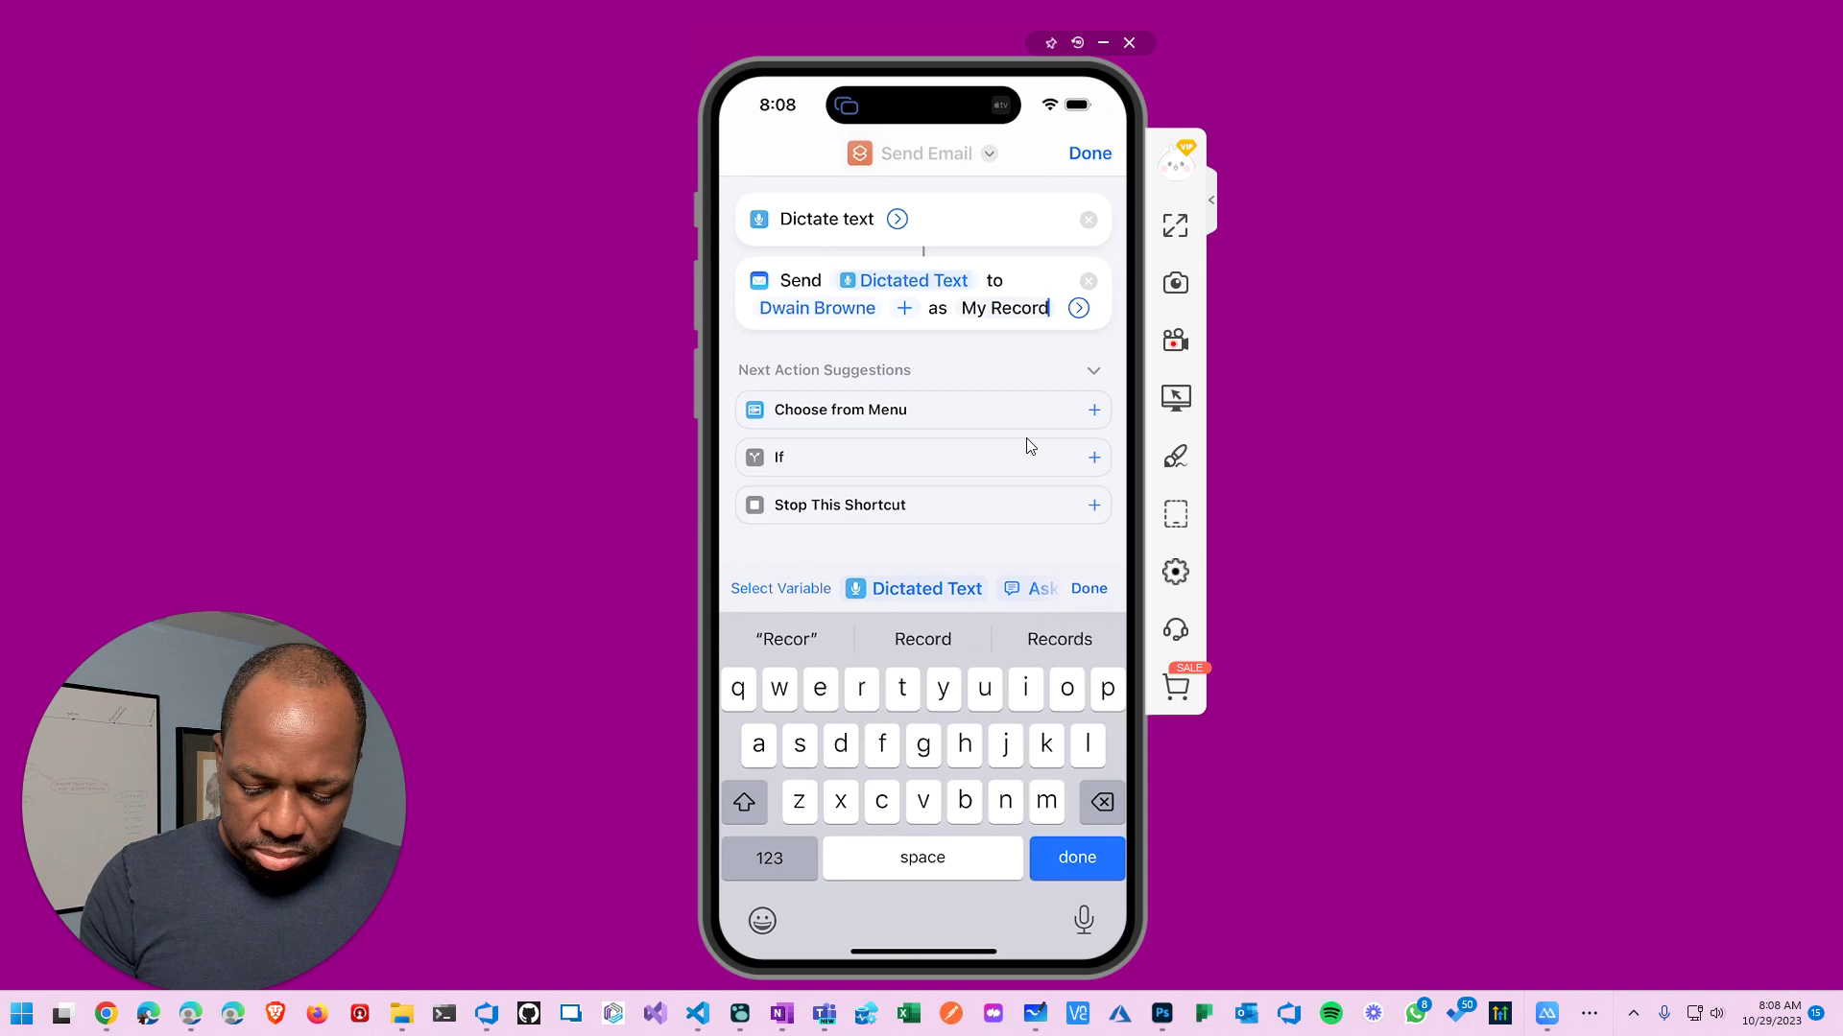
text(ed Notes)
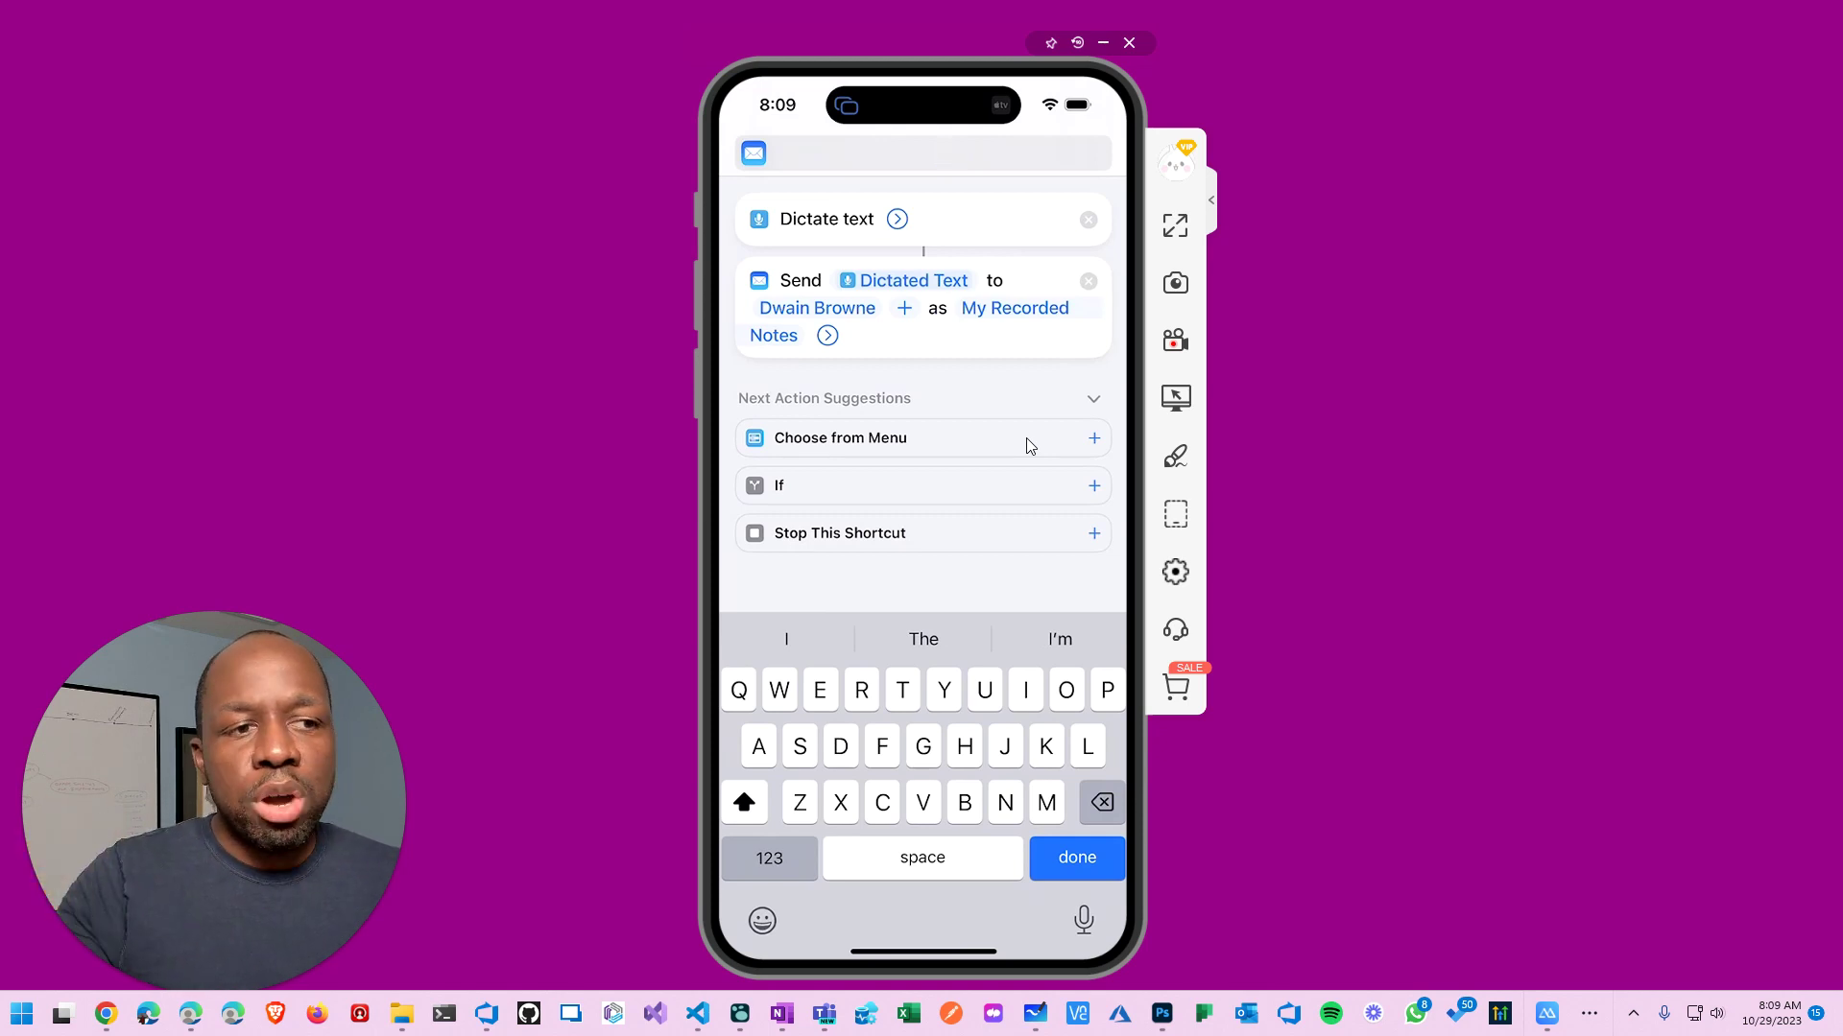
- Title the shortcut 'Record My Notes', correcting a typo along the way
text(R)
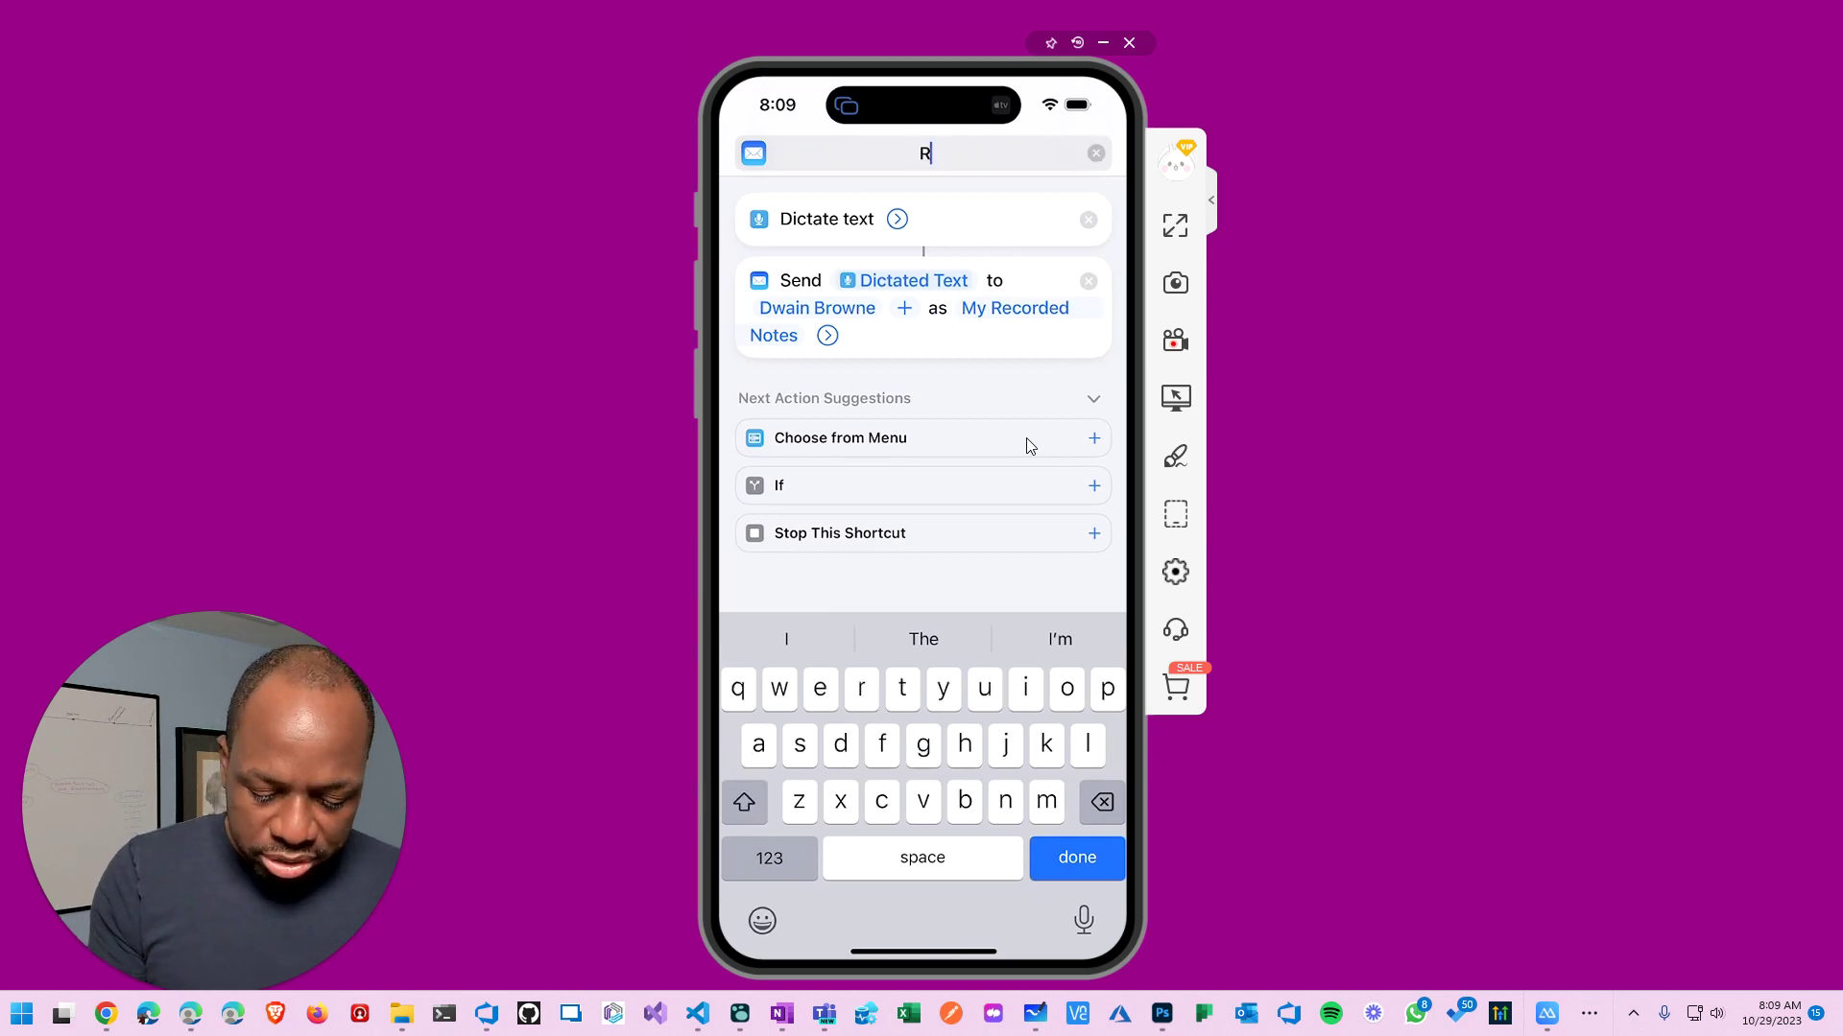
text(ecor)
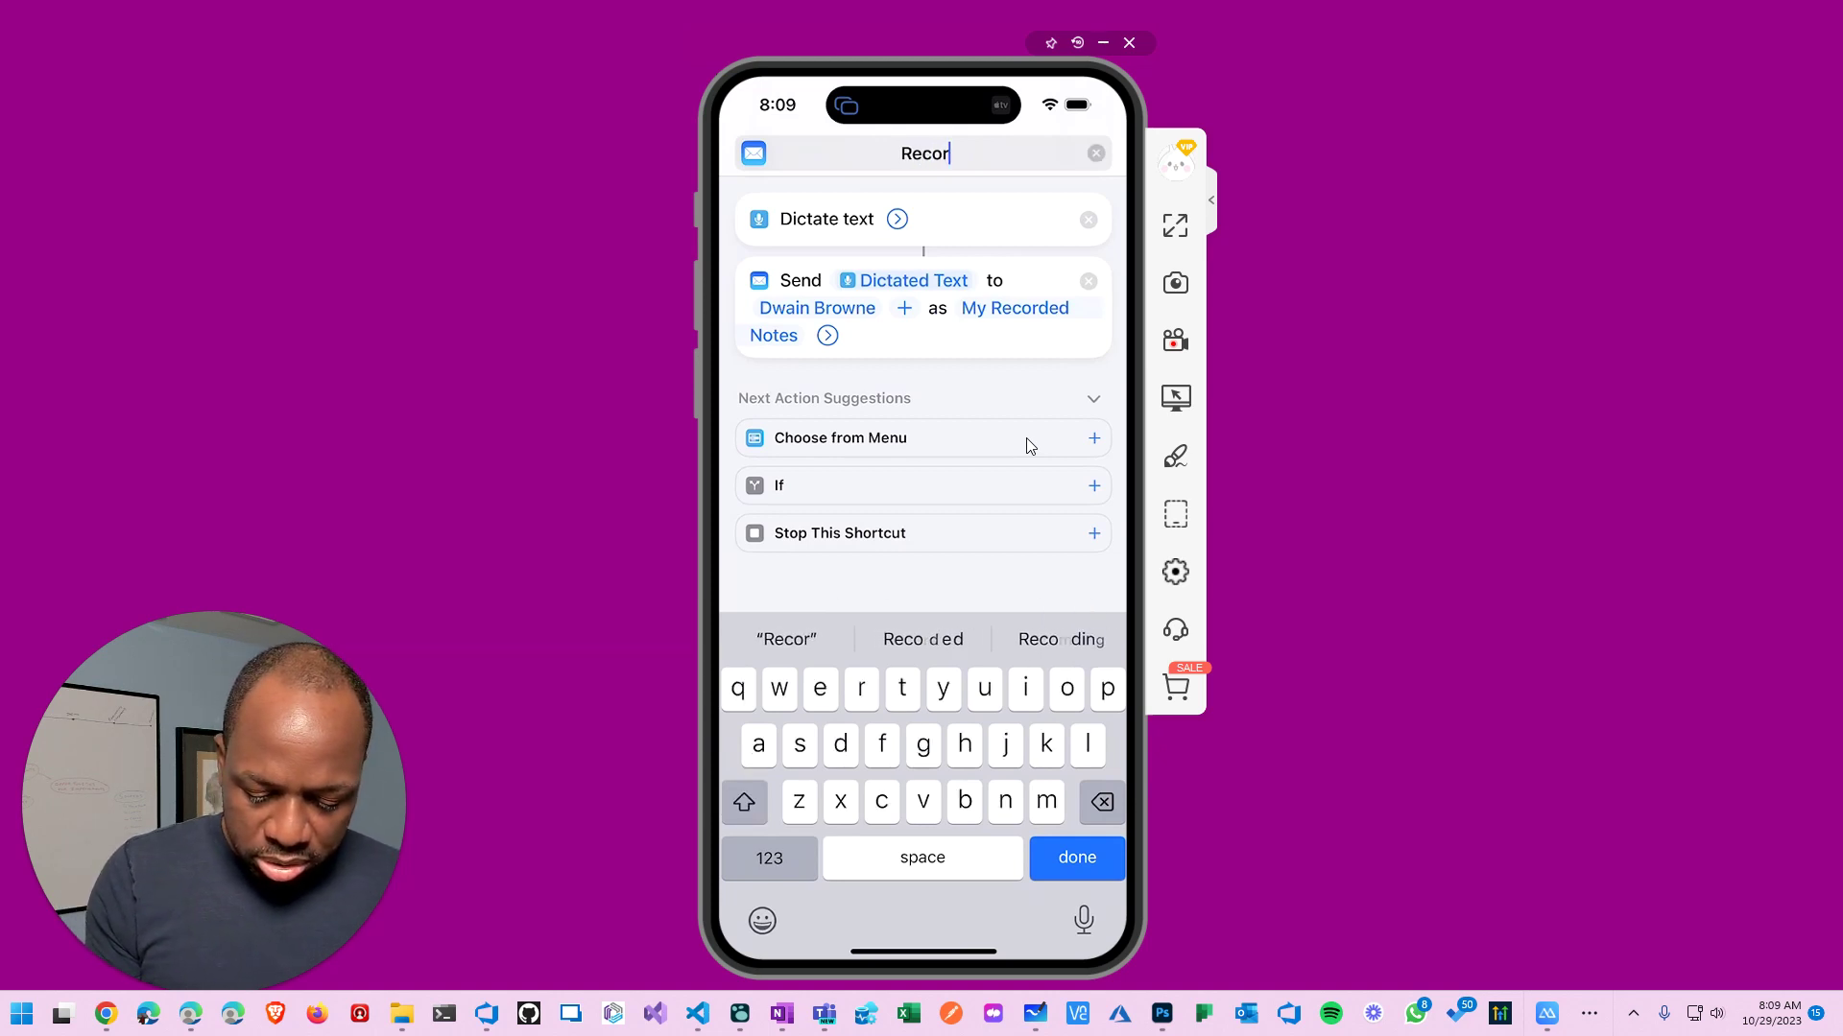
text(de)
key(BackSpace)
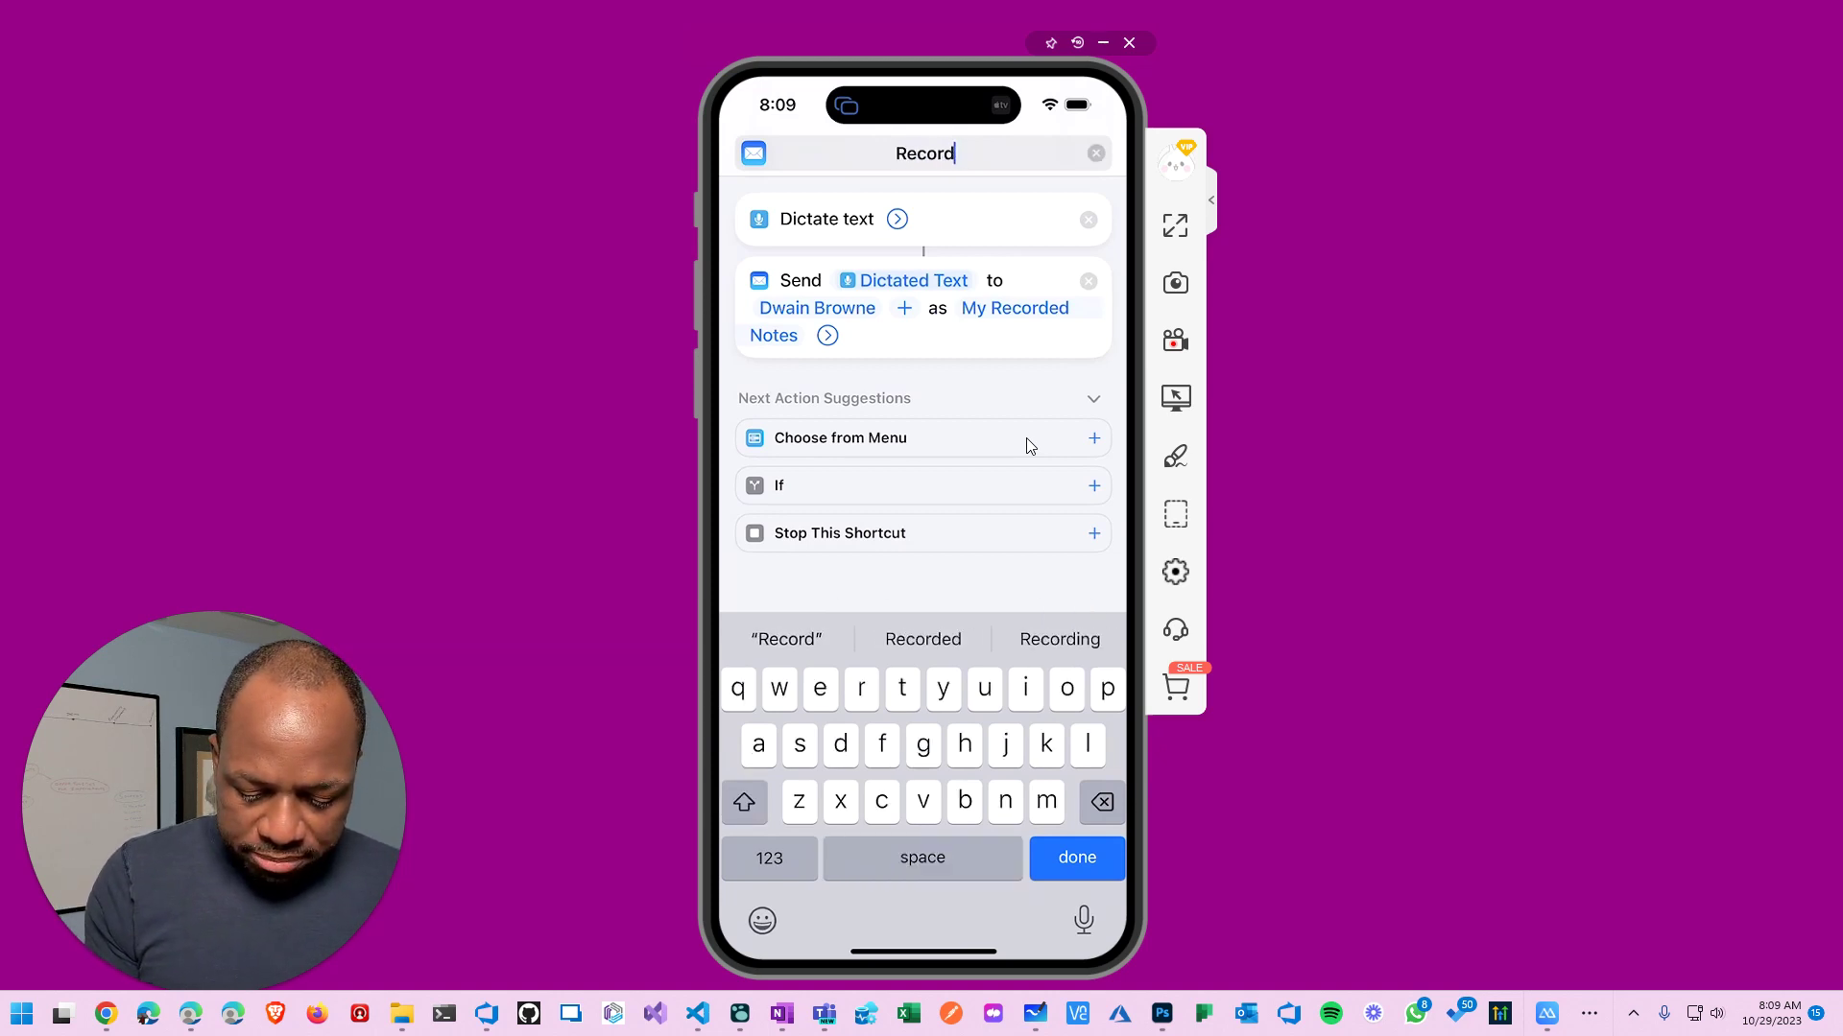
text(My )
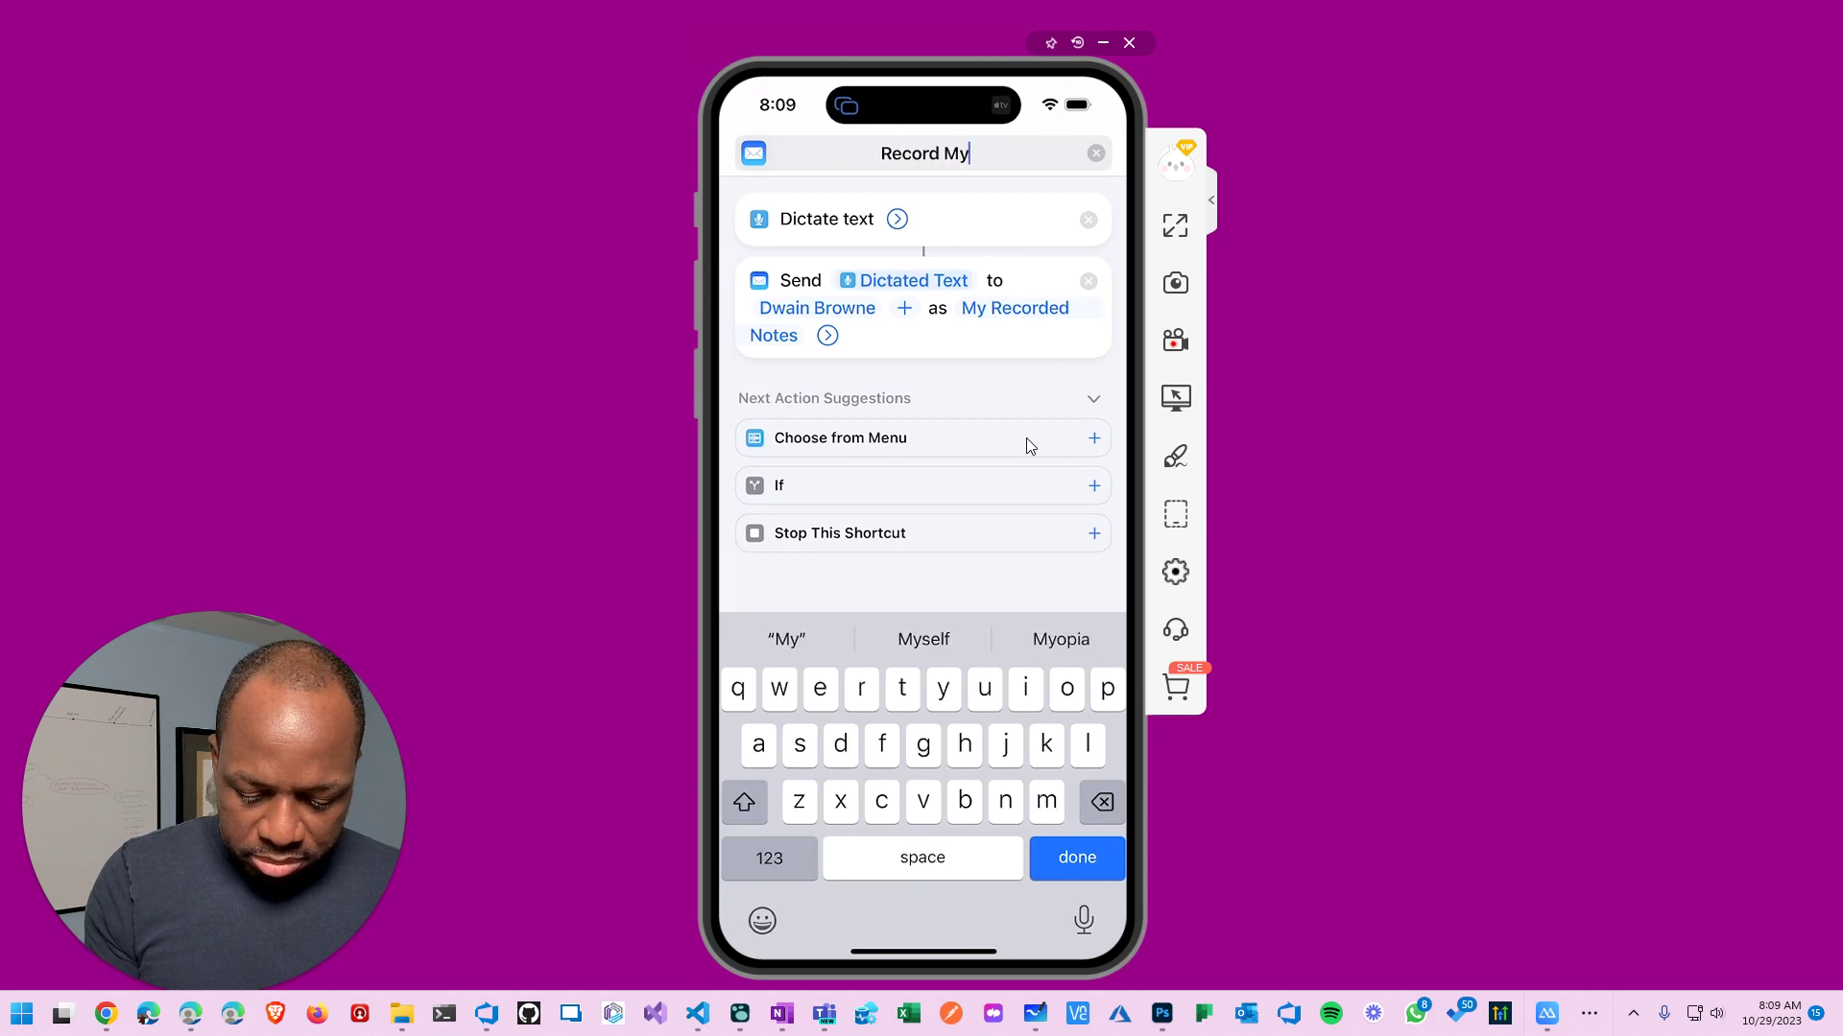
text(Not)
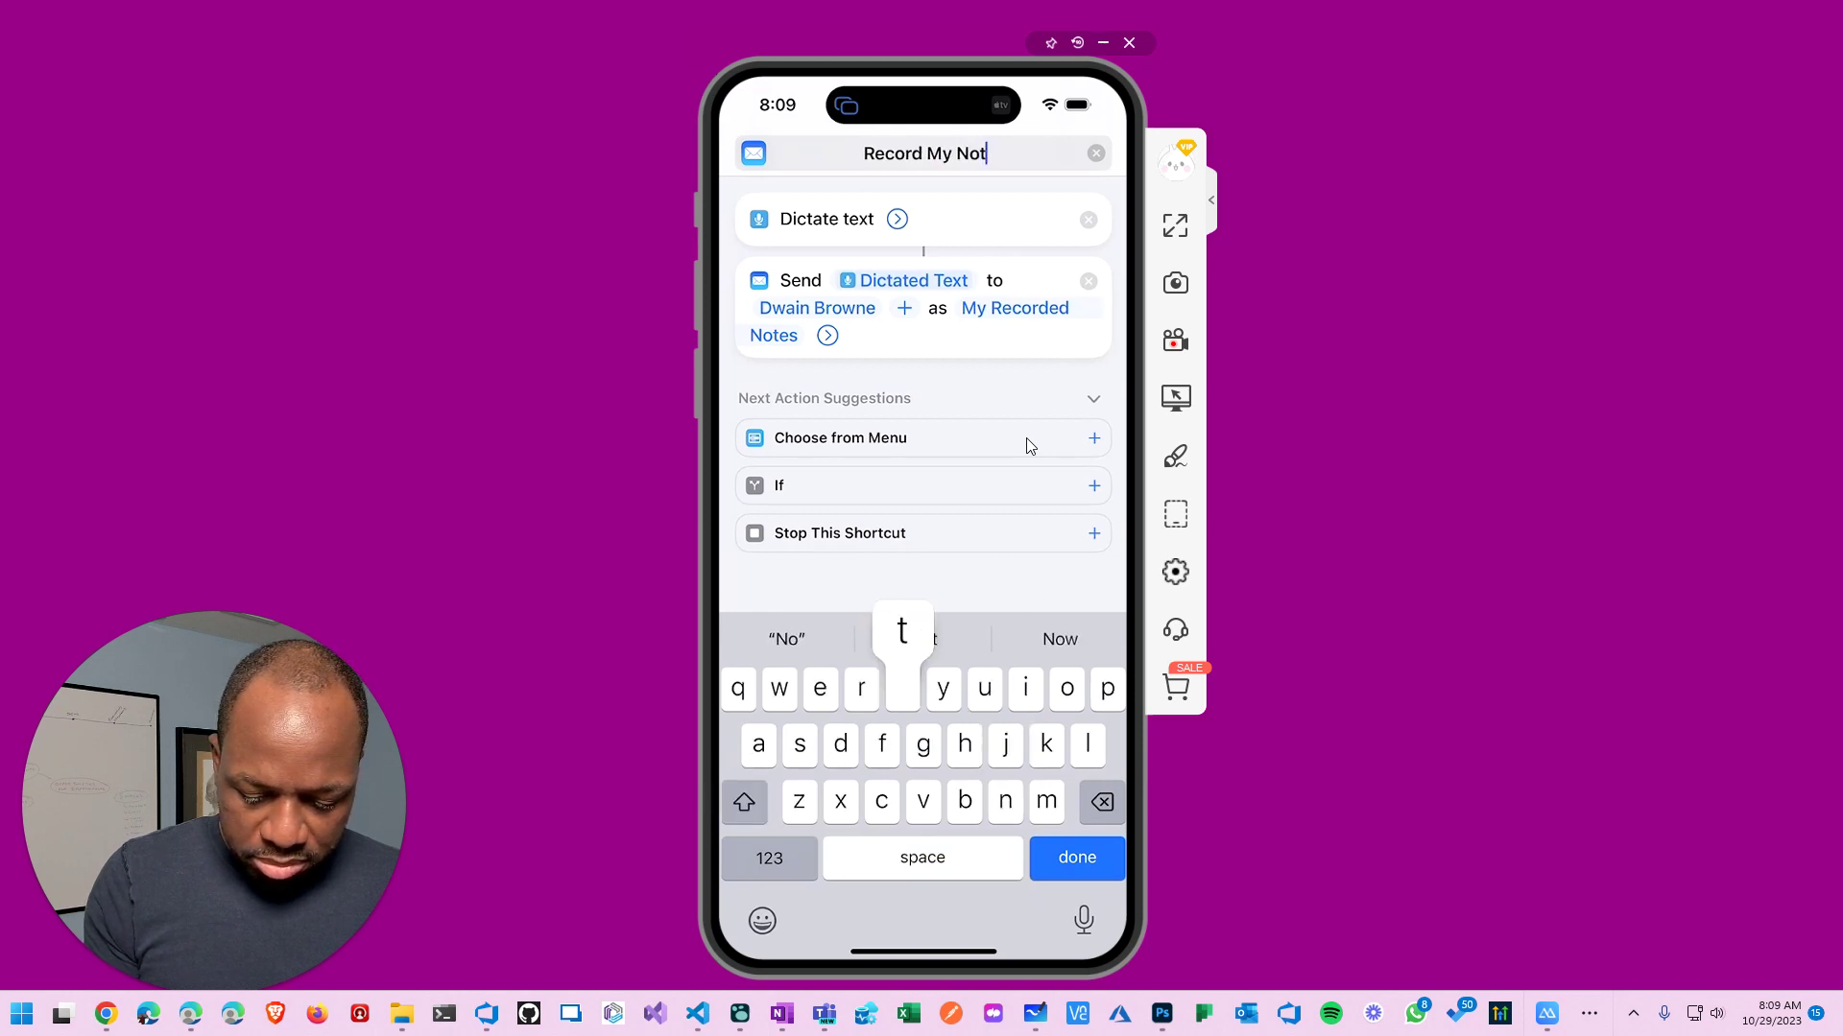
text(es)
key(Return)
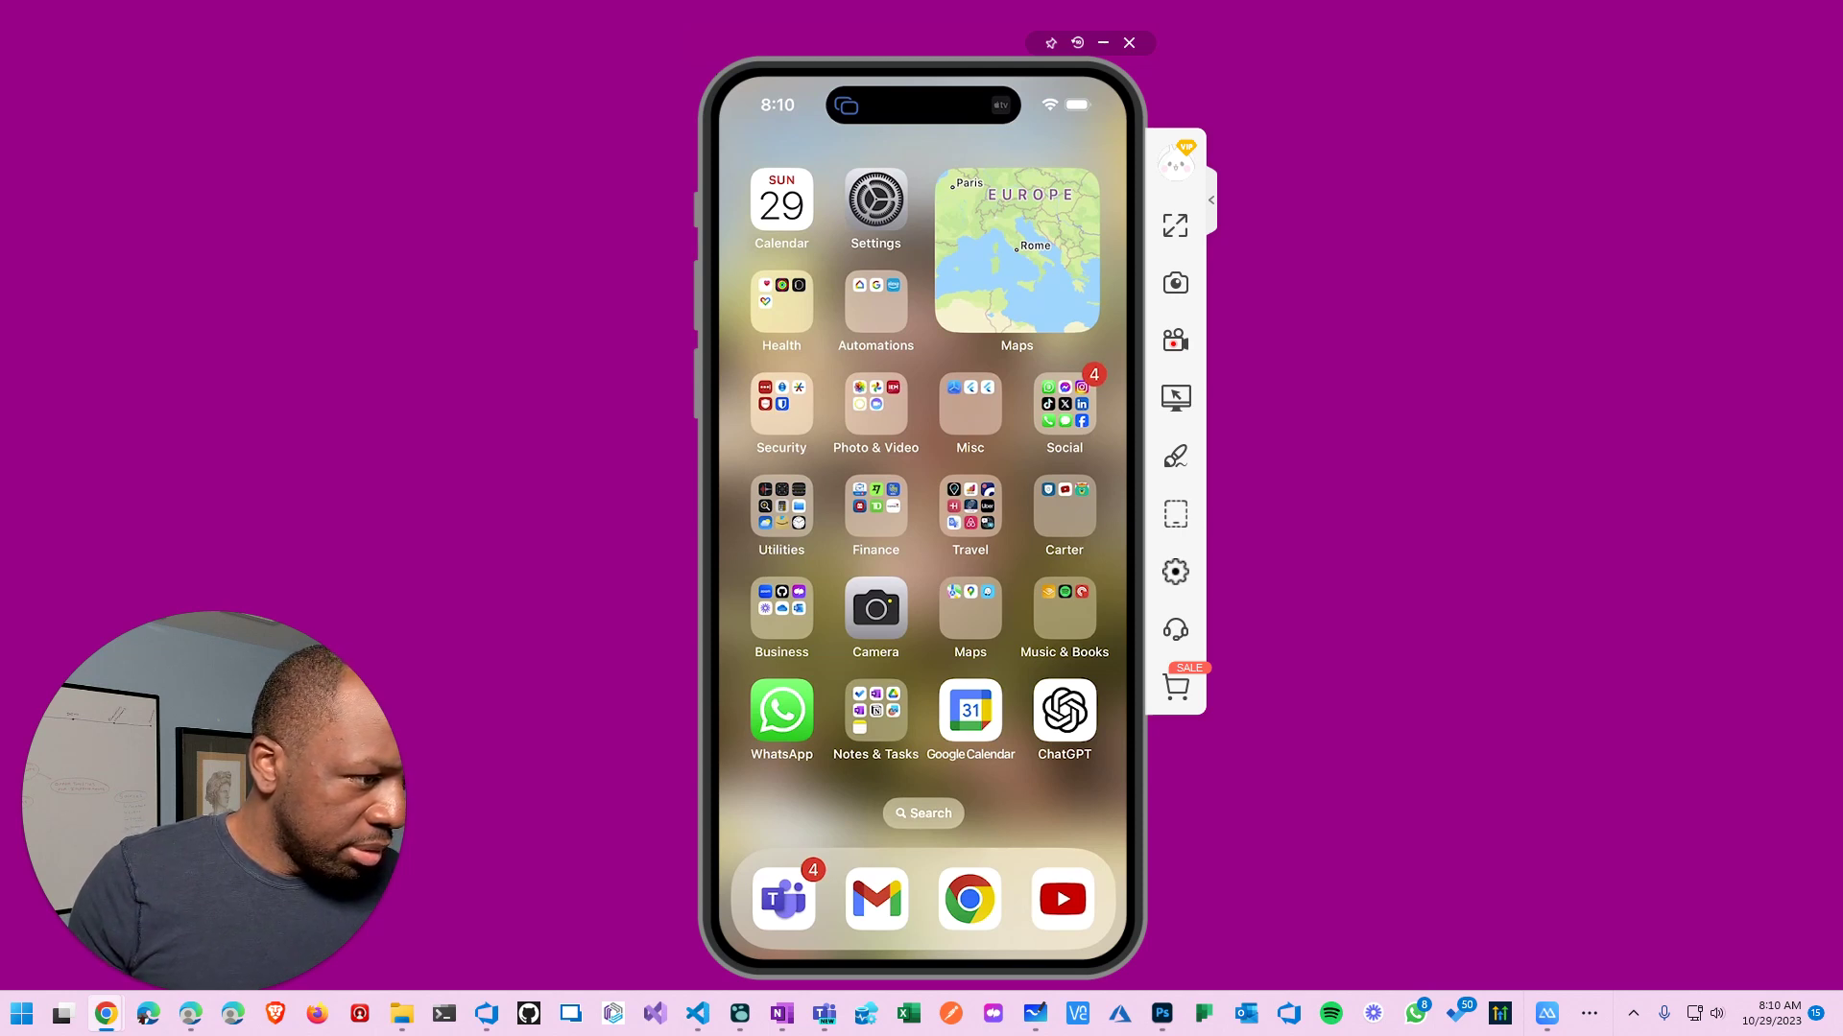
- Maximize the Gmail window in Chrome, then return to the mirrored phone window
key(alt+Tab)
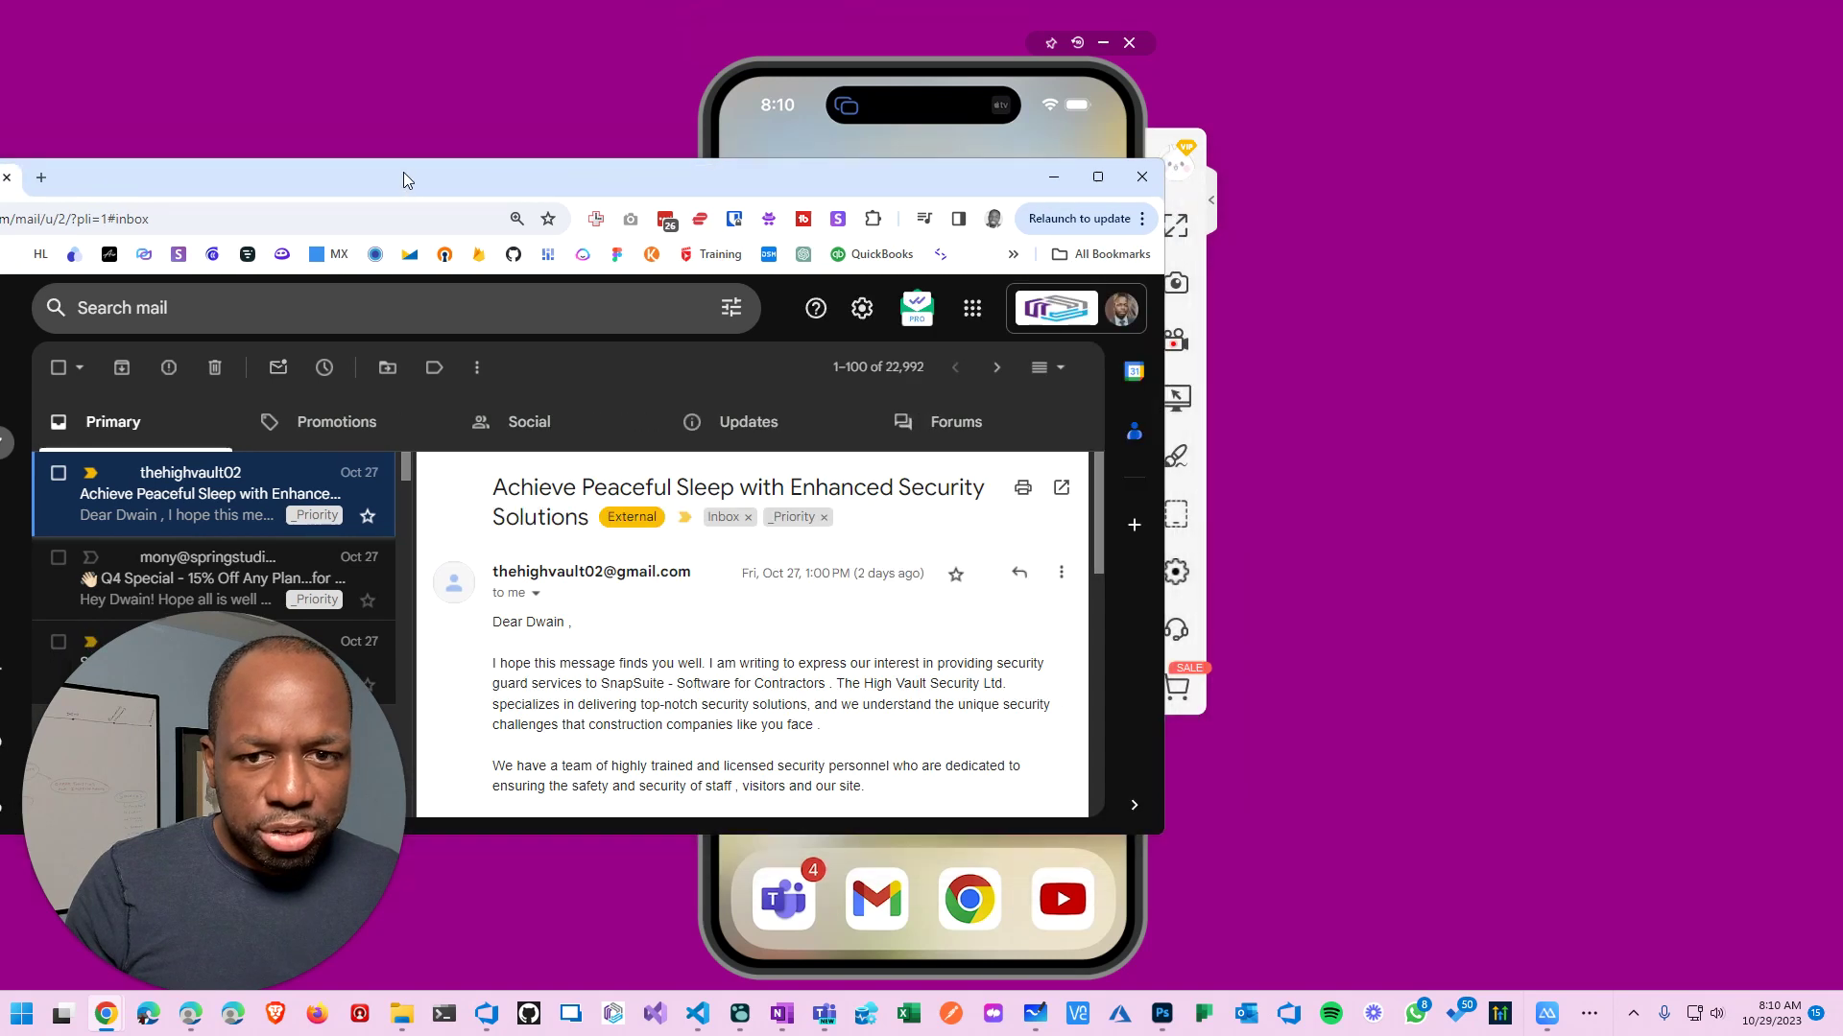
double_click(403, 171)
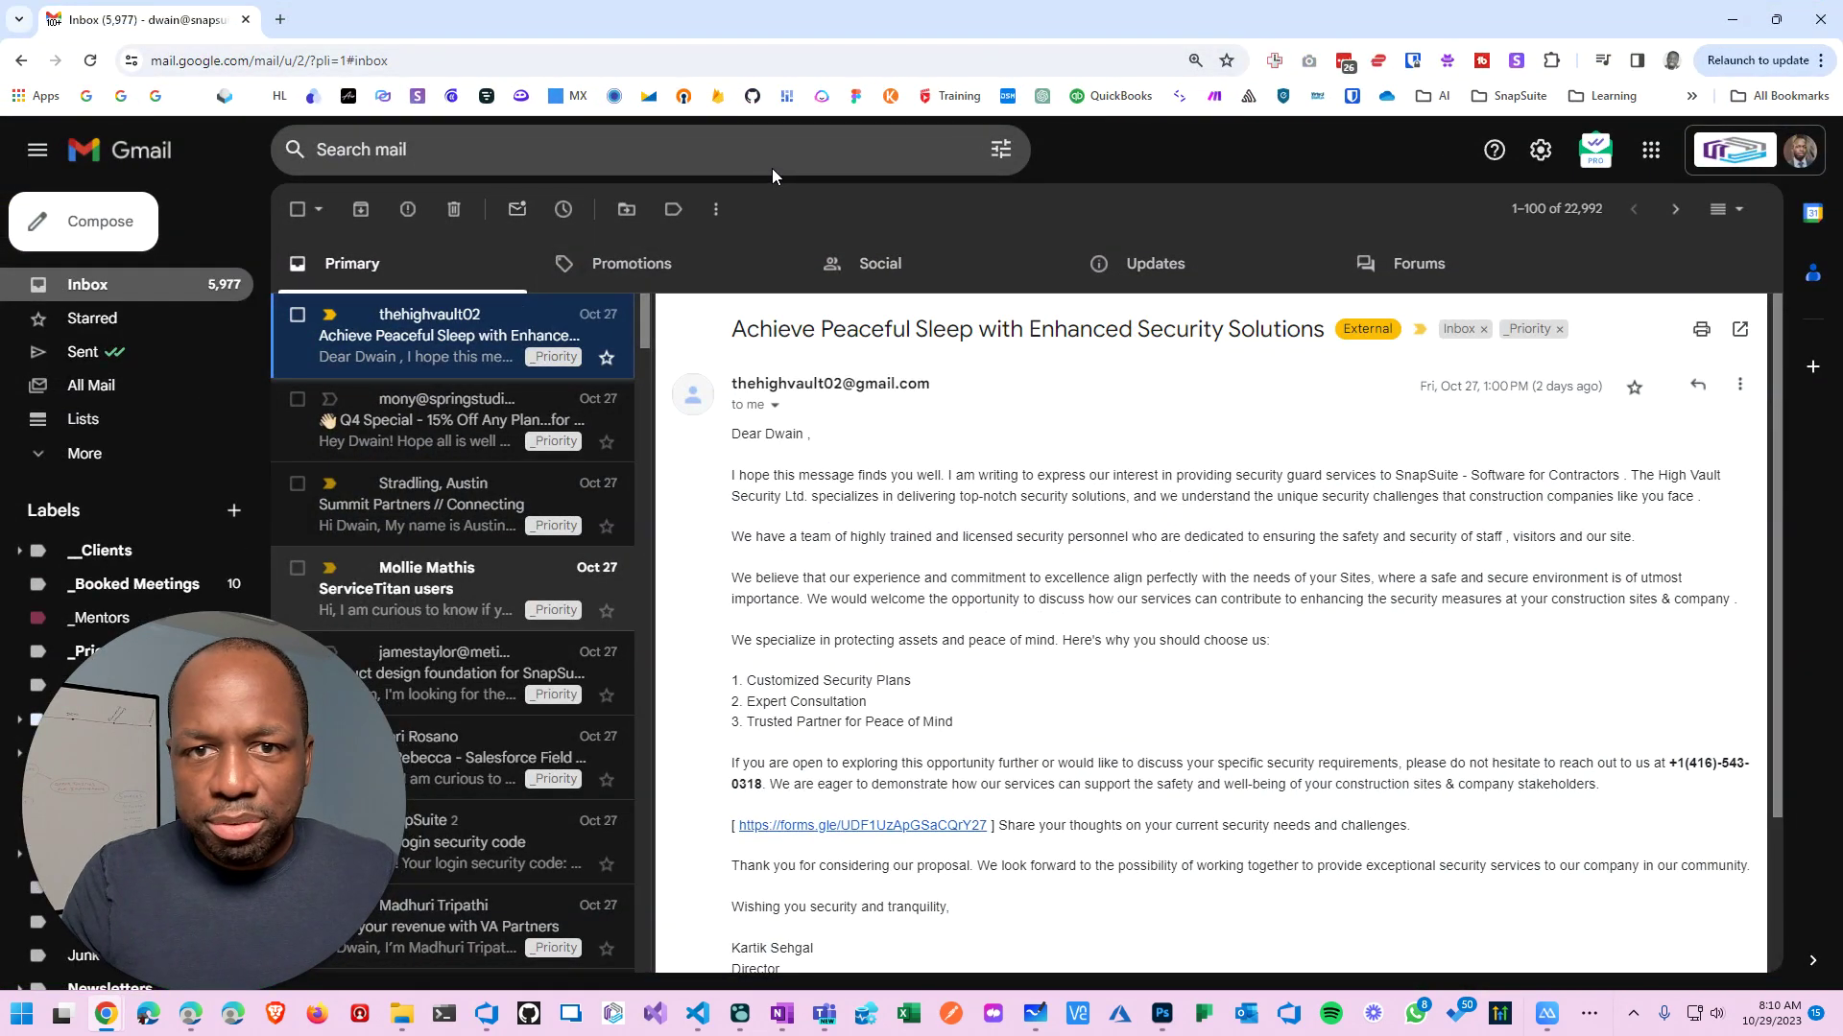
key(alt+Tab)
key(alt+Tab)
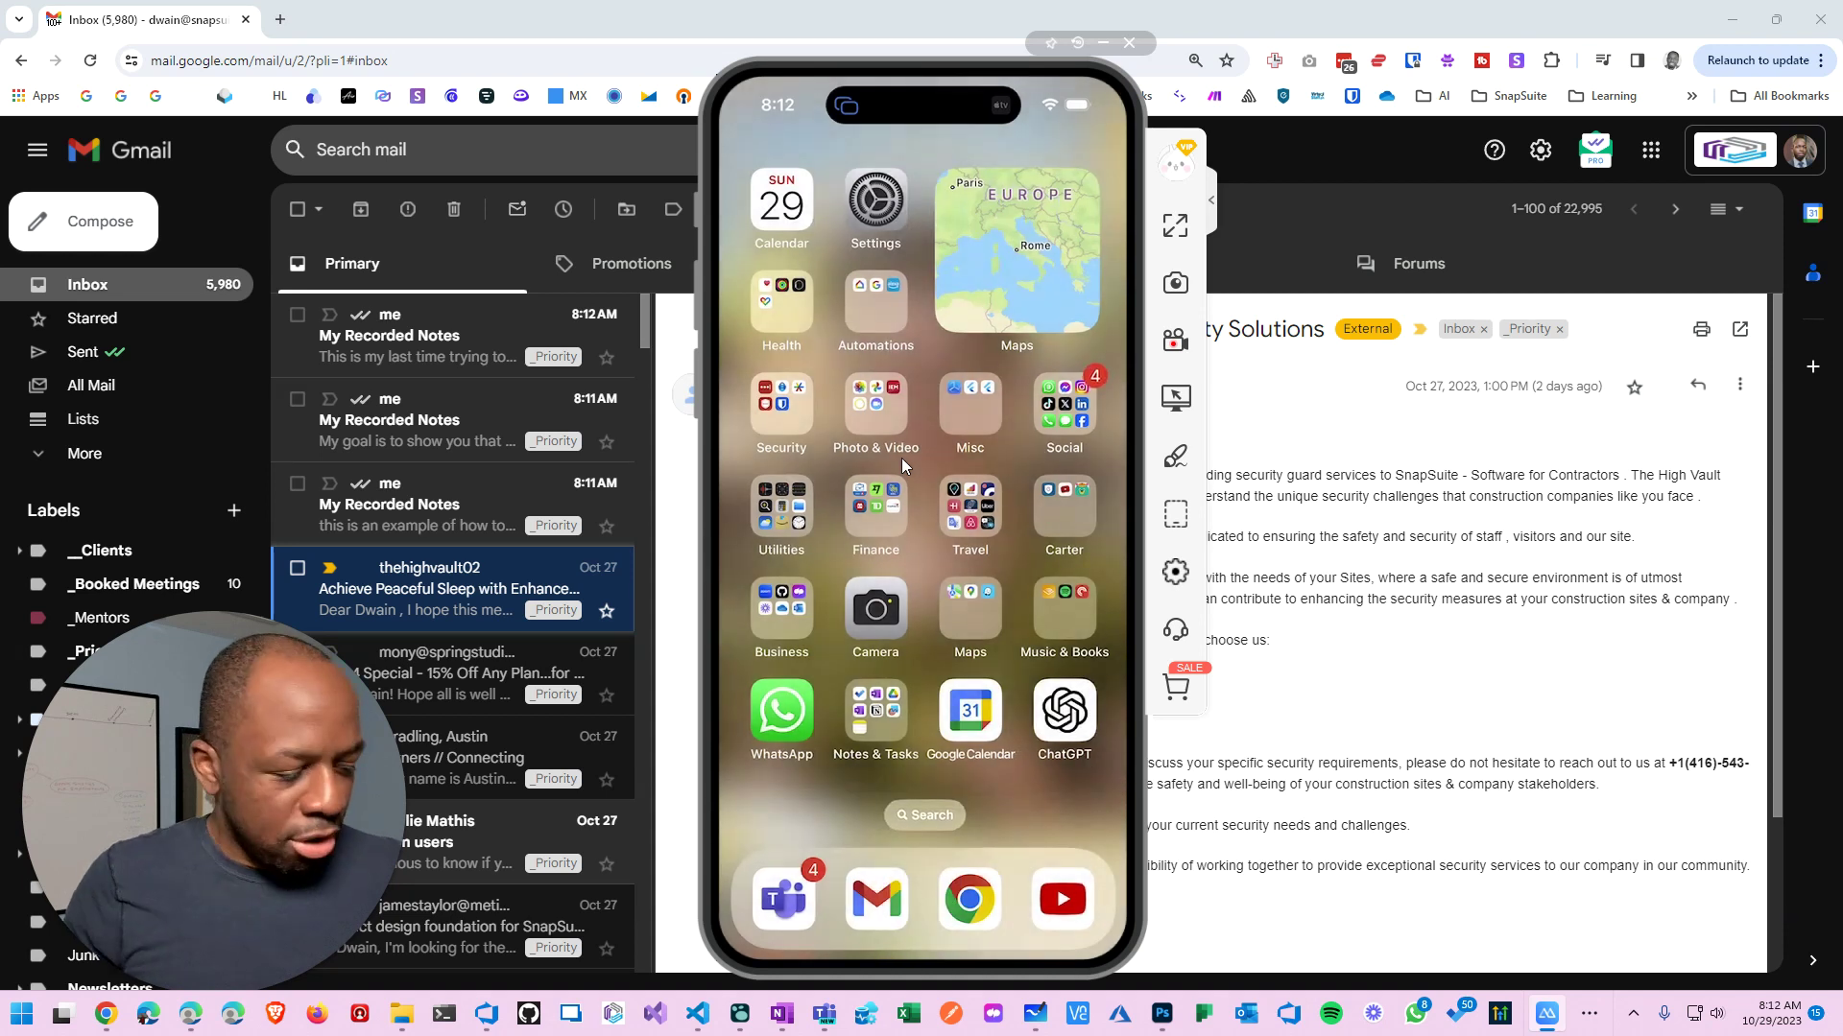
- Open the newest and the second My Recorded Notes emails
click(455, 357)
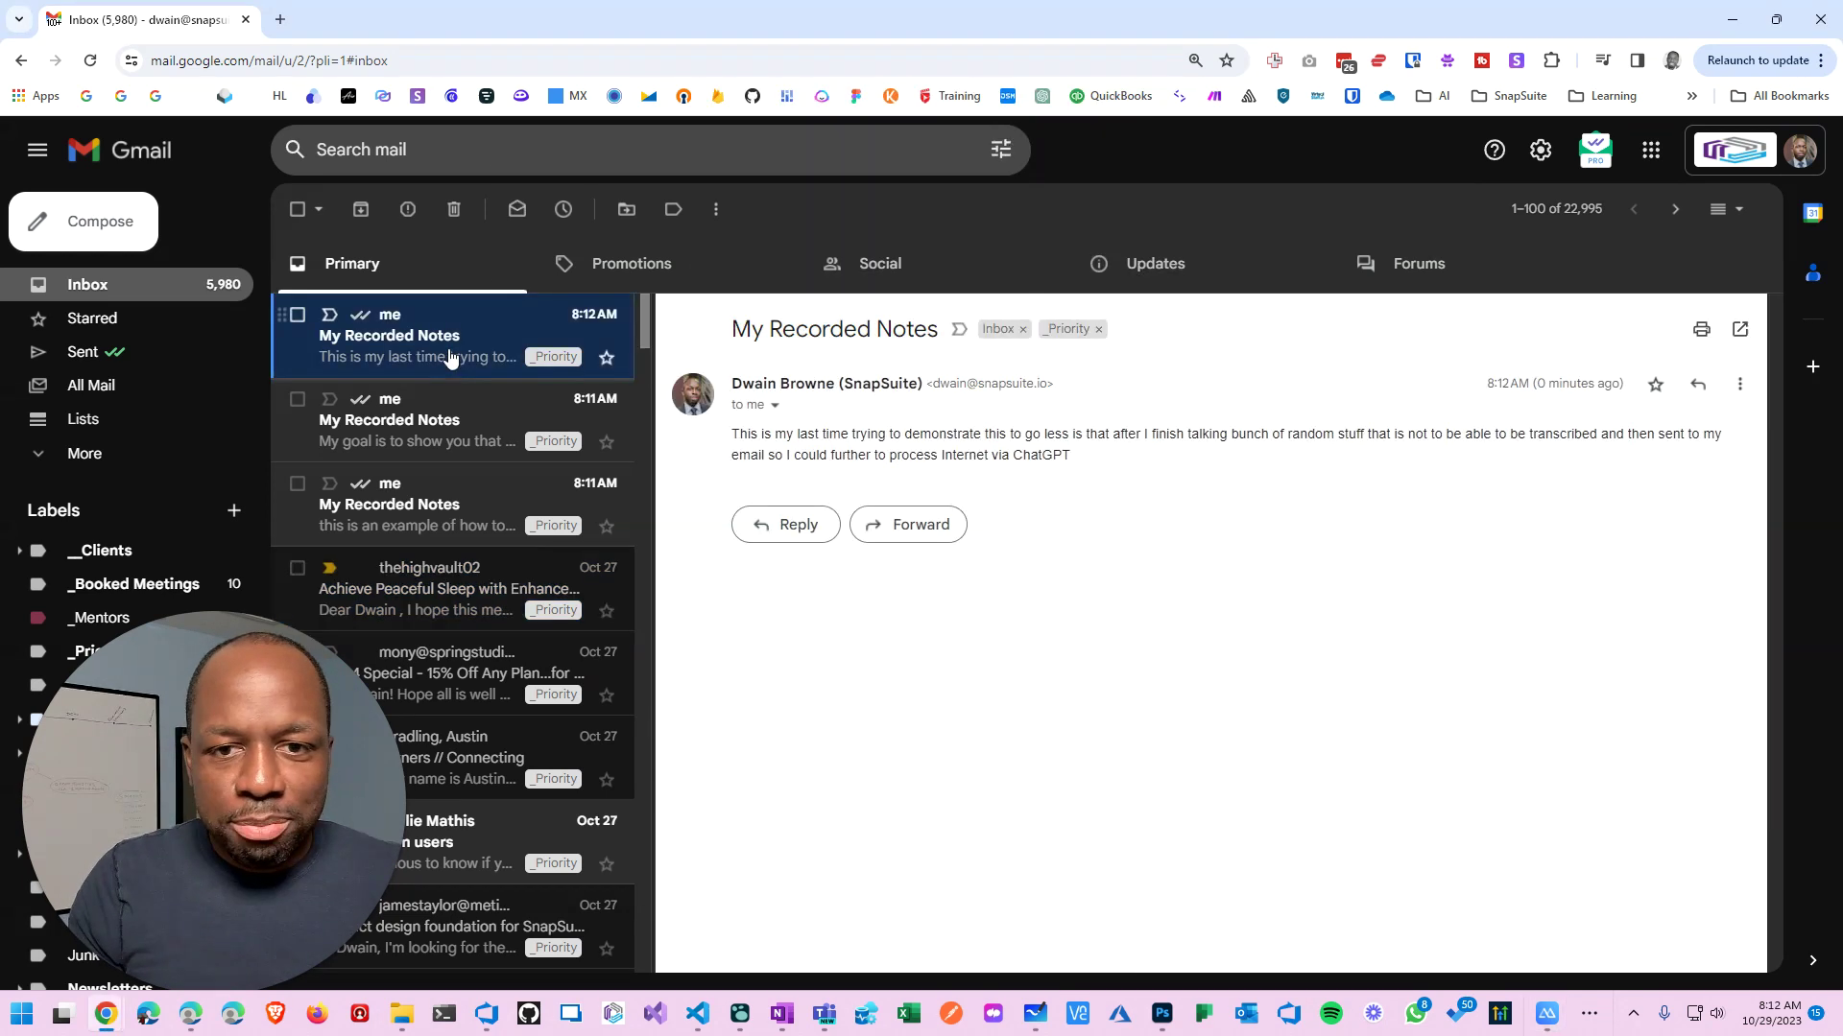
drag(1074, 457, 732, 408)
click(936, 455)
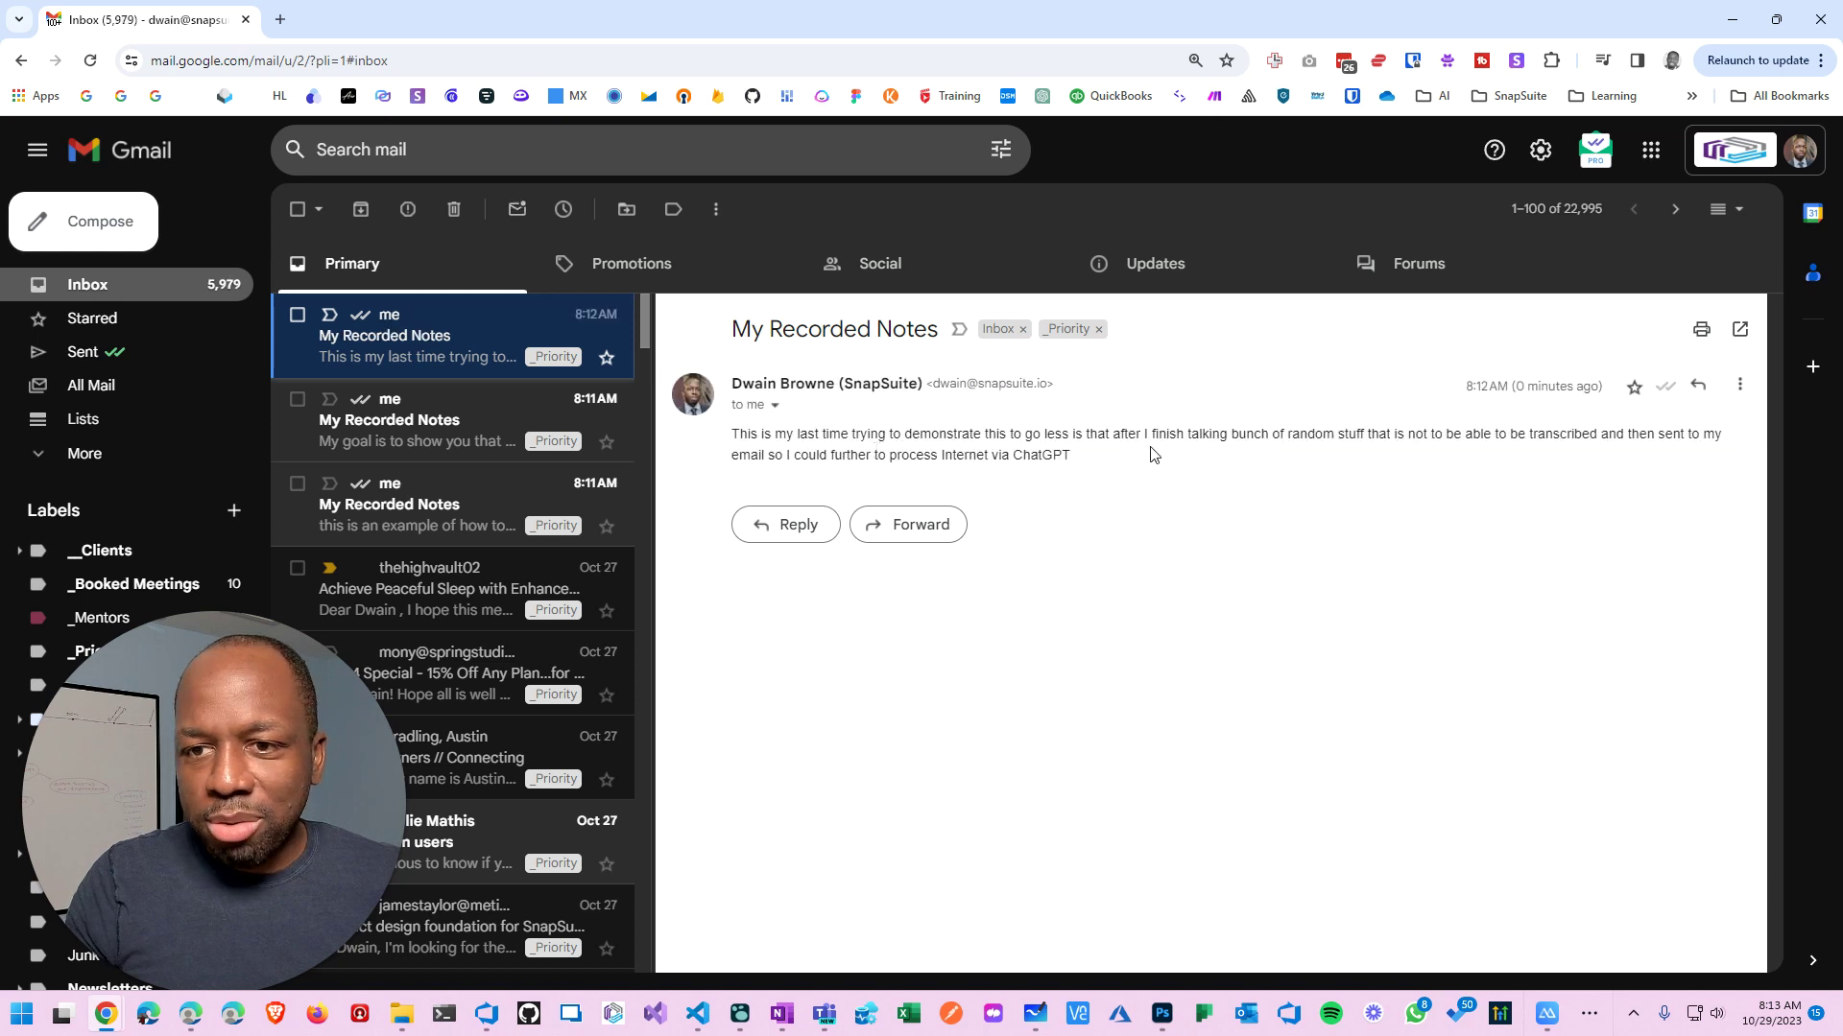
click(477, 449)
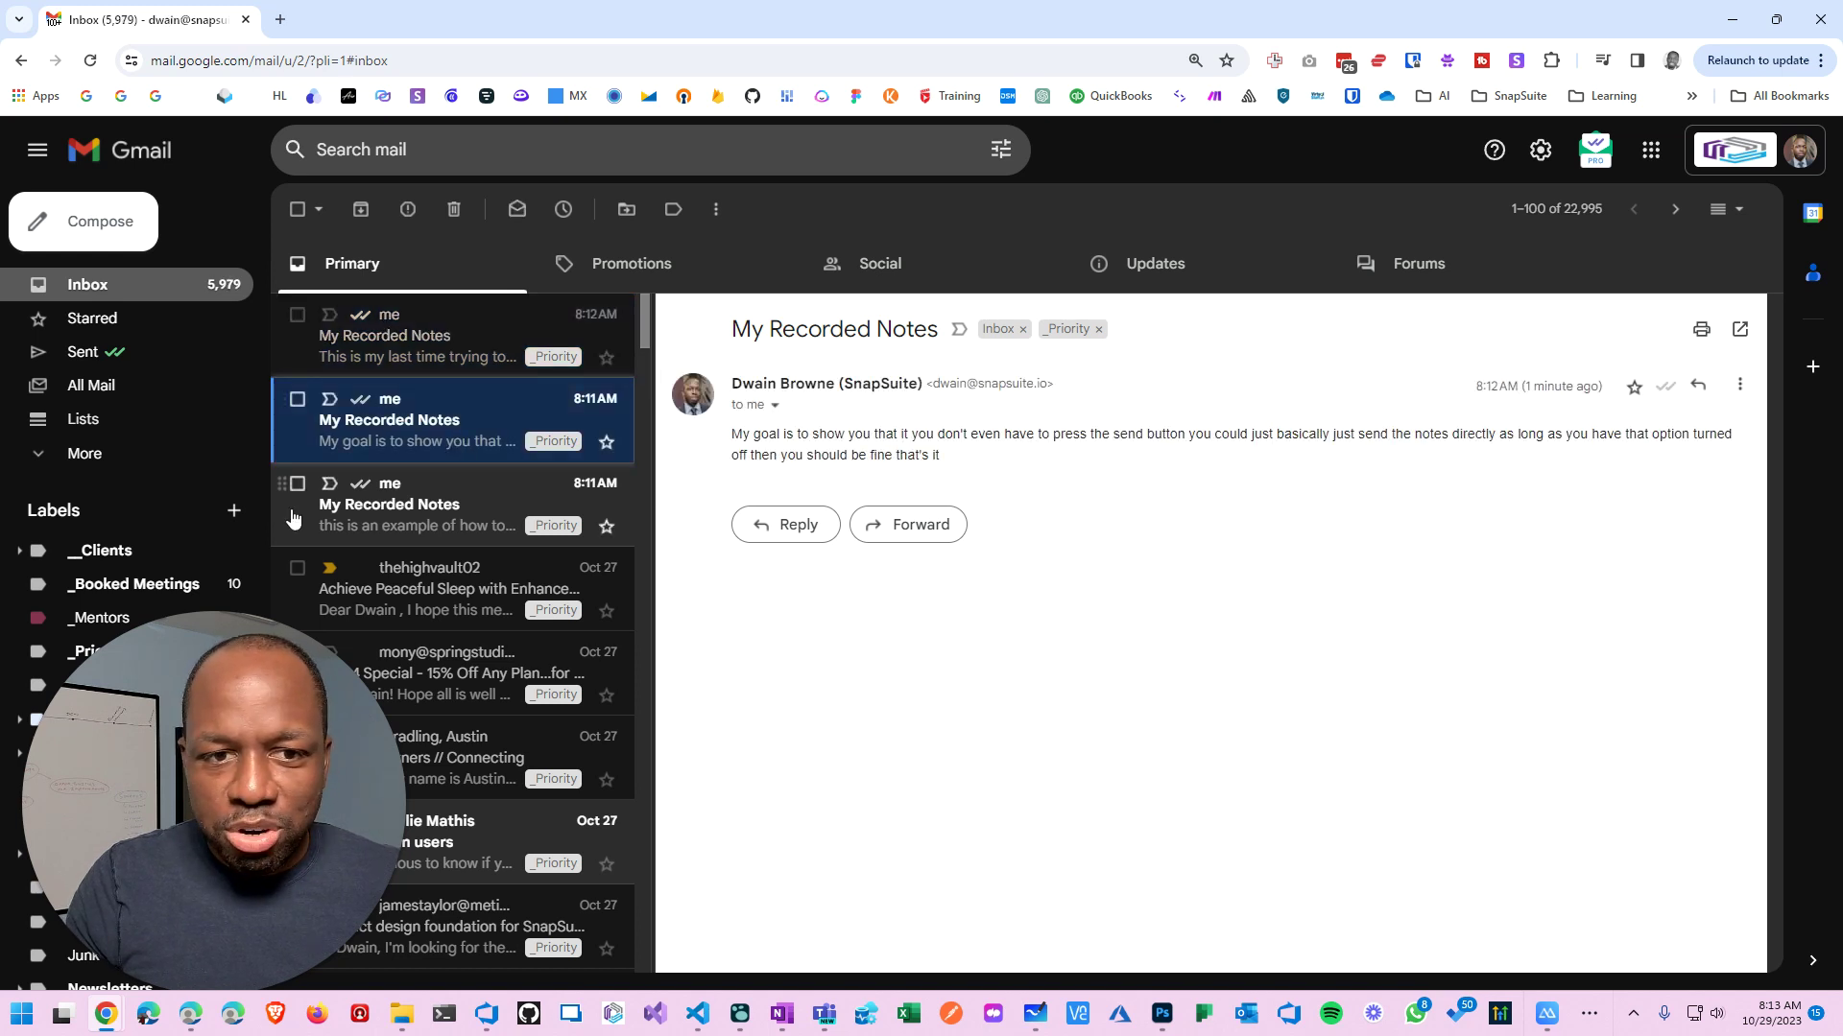
- Open the oldest My Recorded Notes email and select its note body text
click(382, 511)
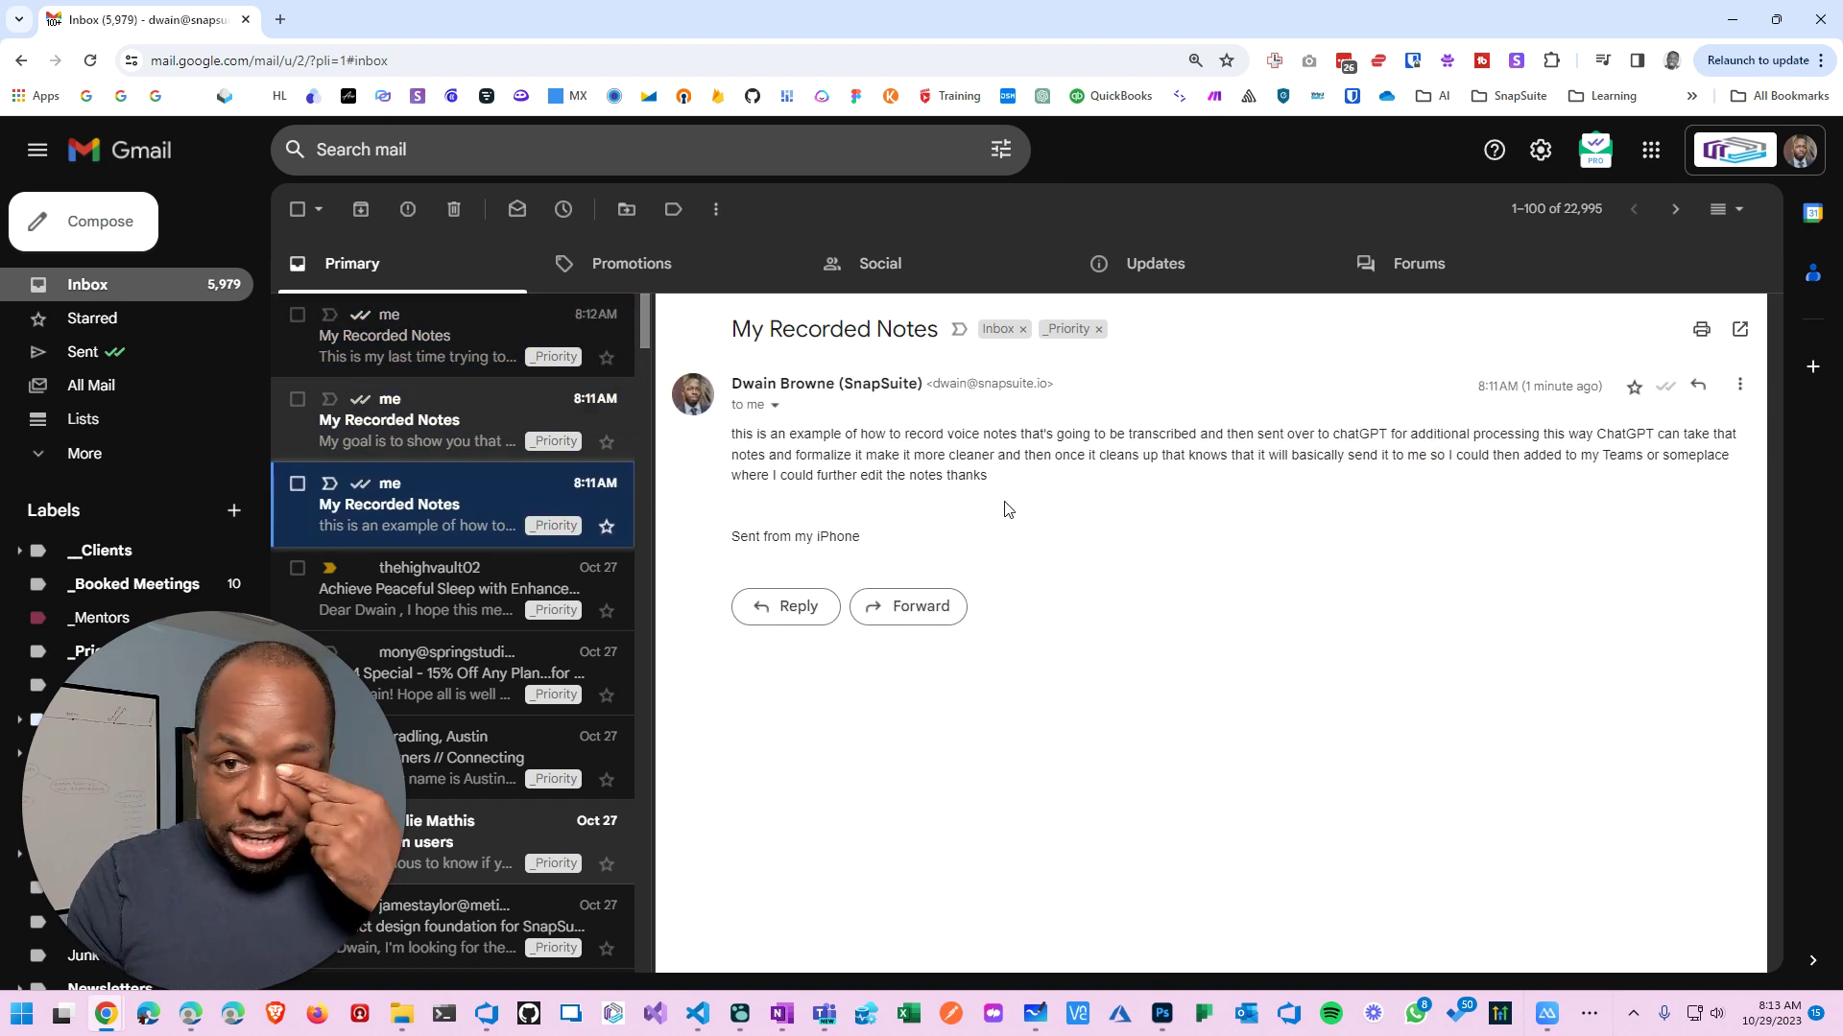
drag(992, 478, 731, 433)
click(733, 434)
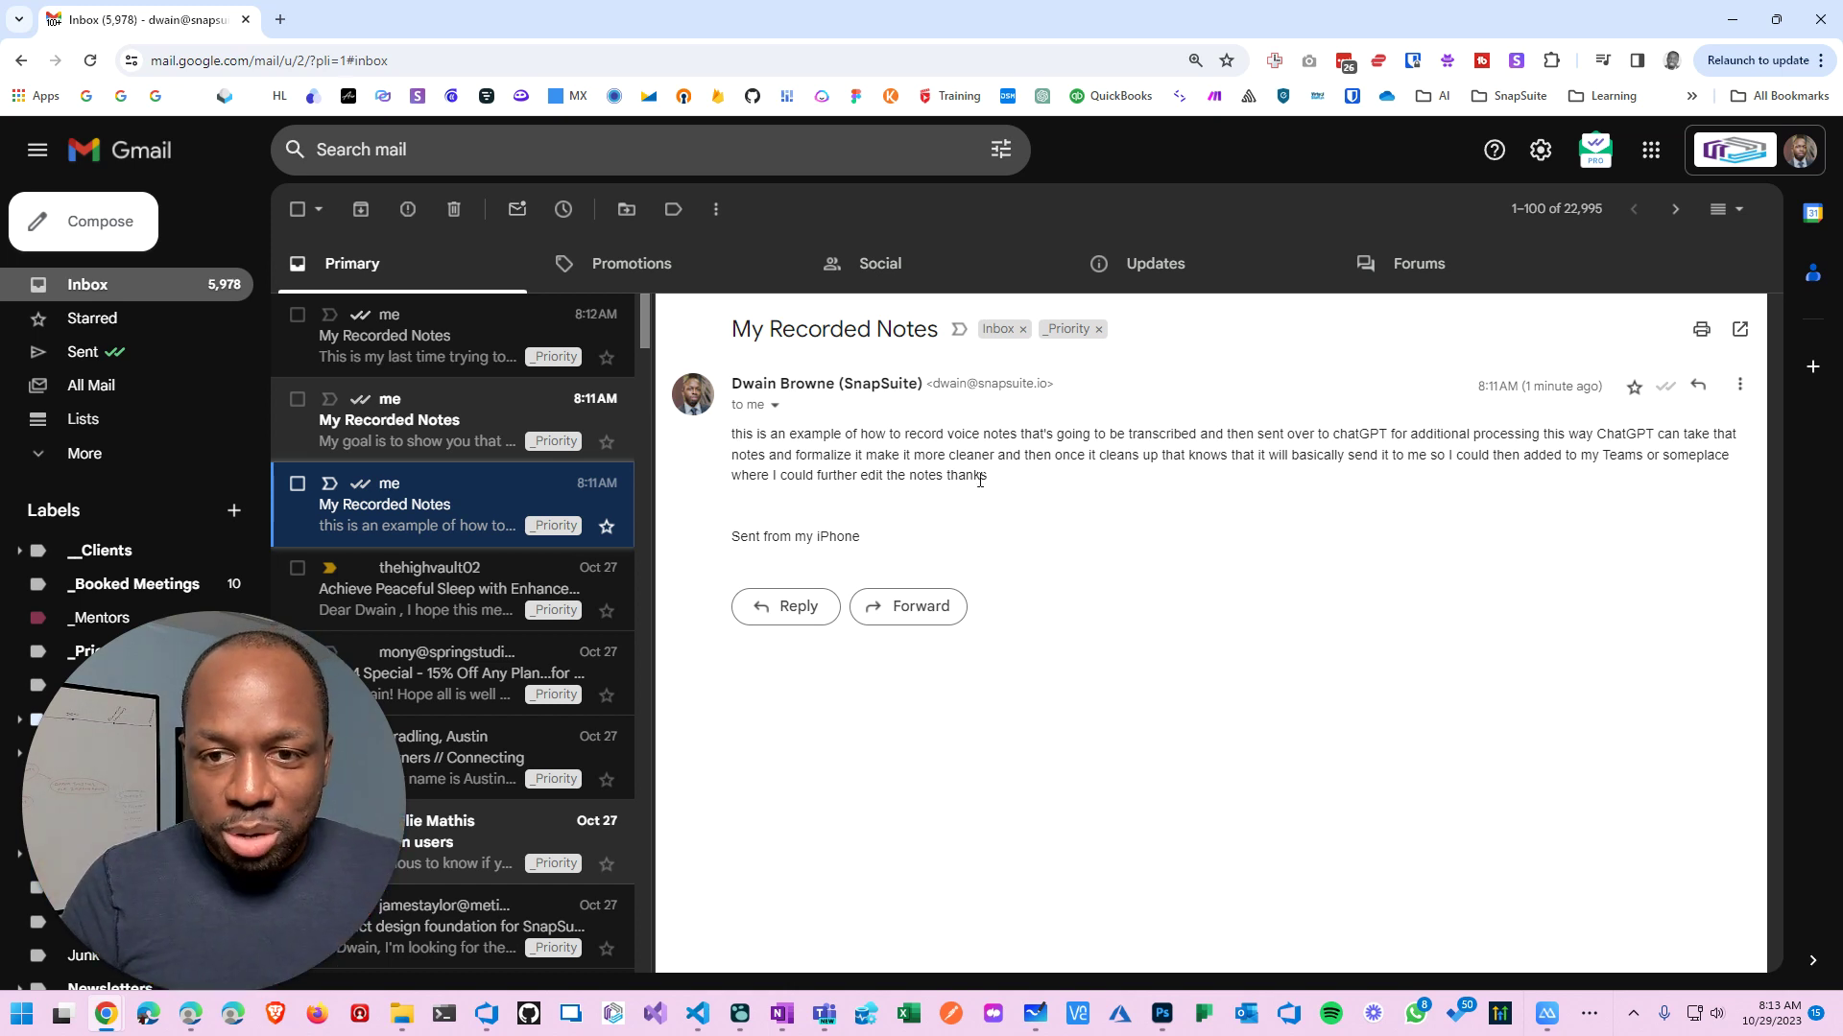
drag(993, 481, 733, 435)
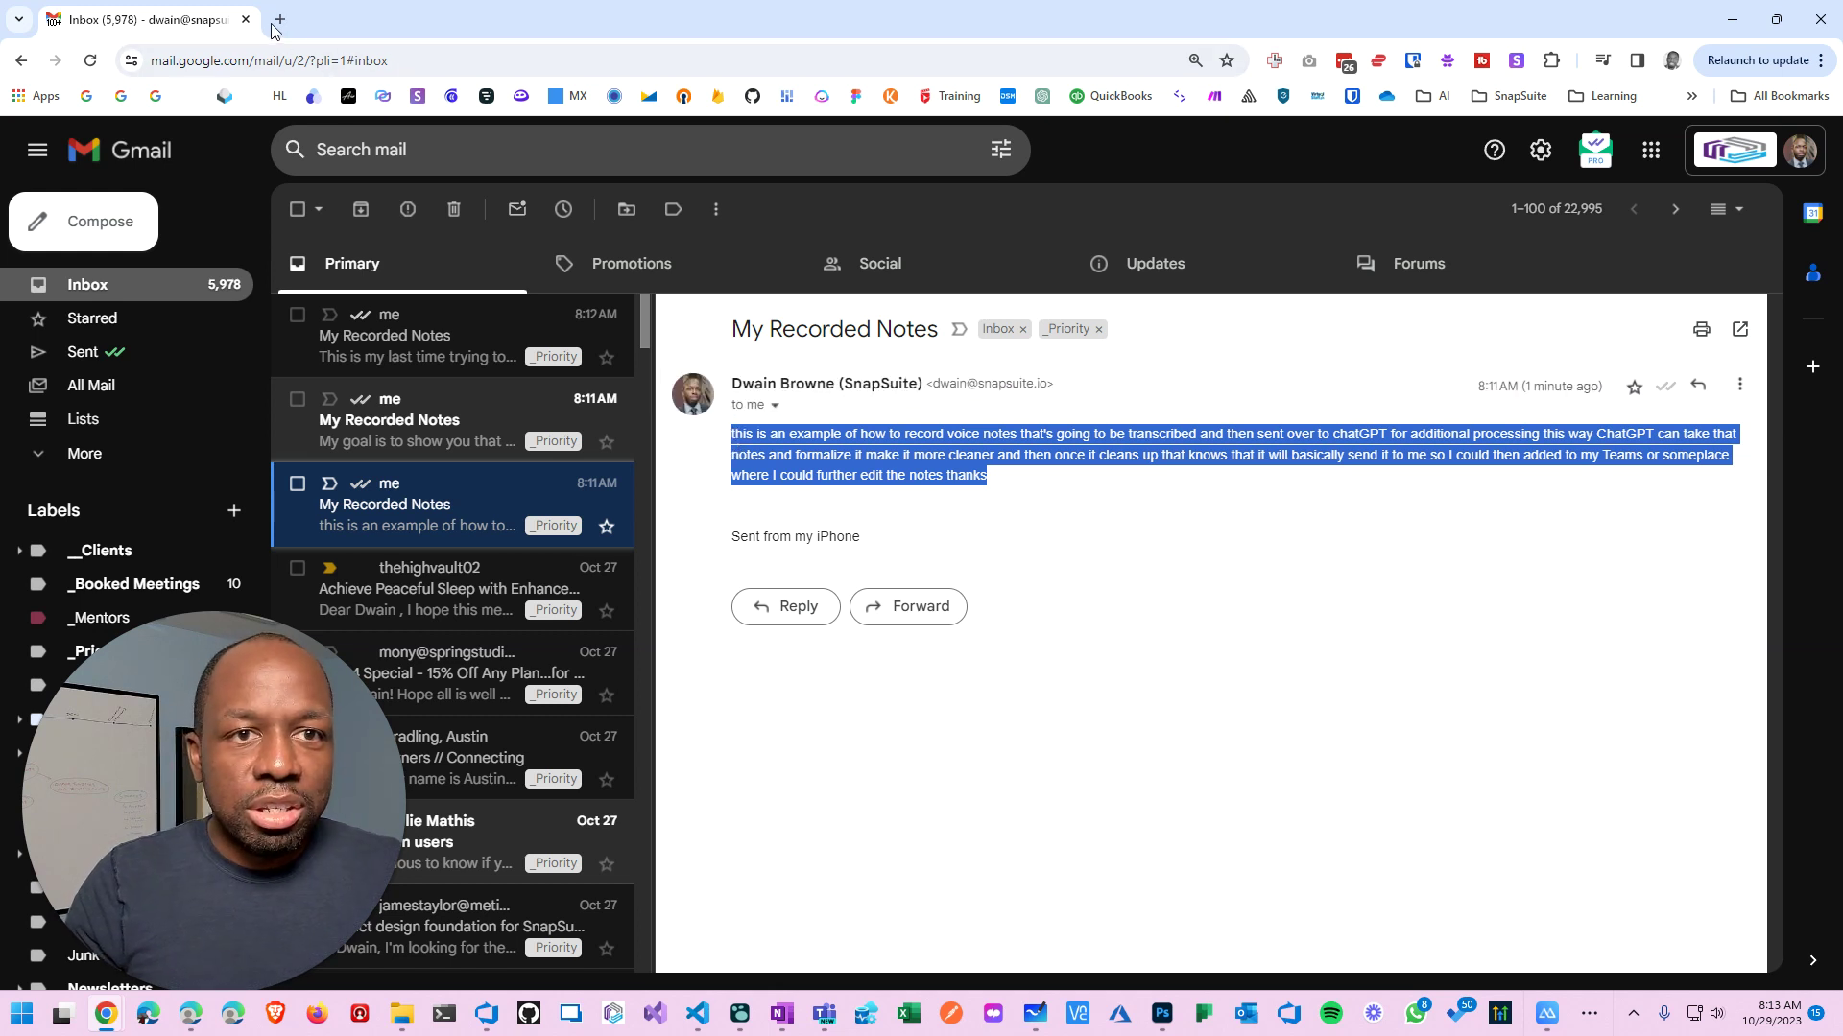
- Open ChatGPT in a new tab and type the professional note-taker role prompt
key(ctrl+t)
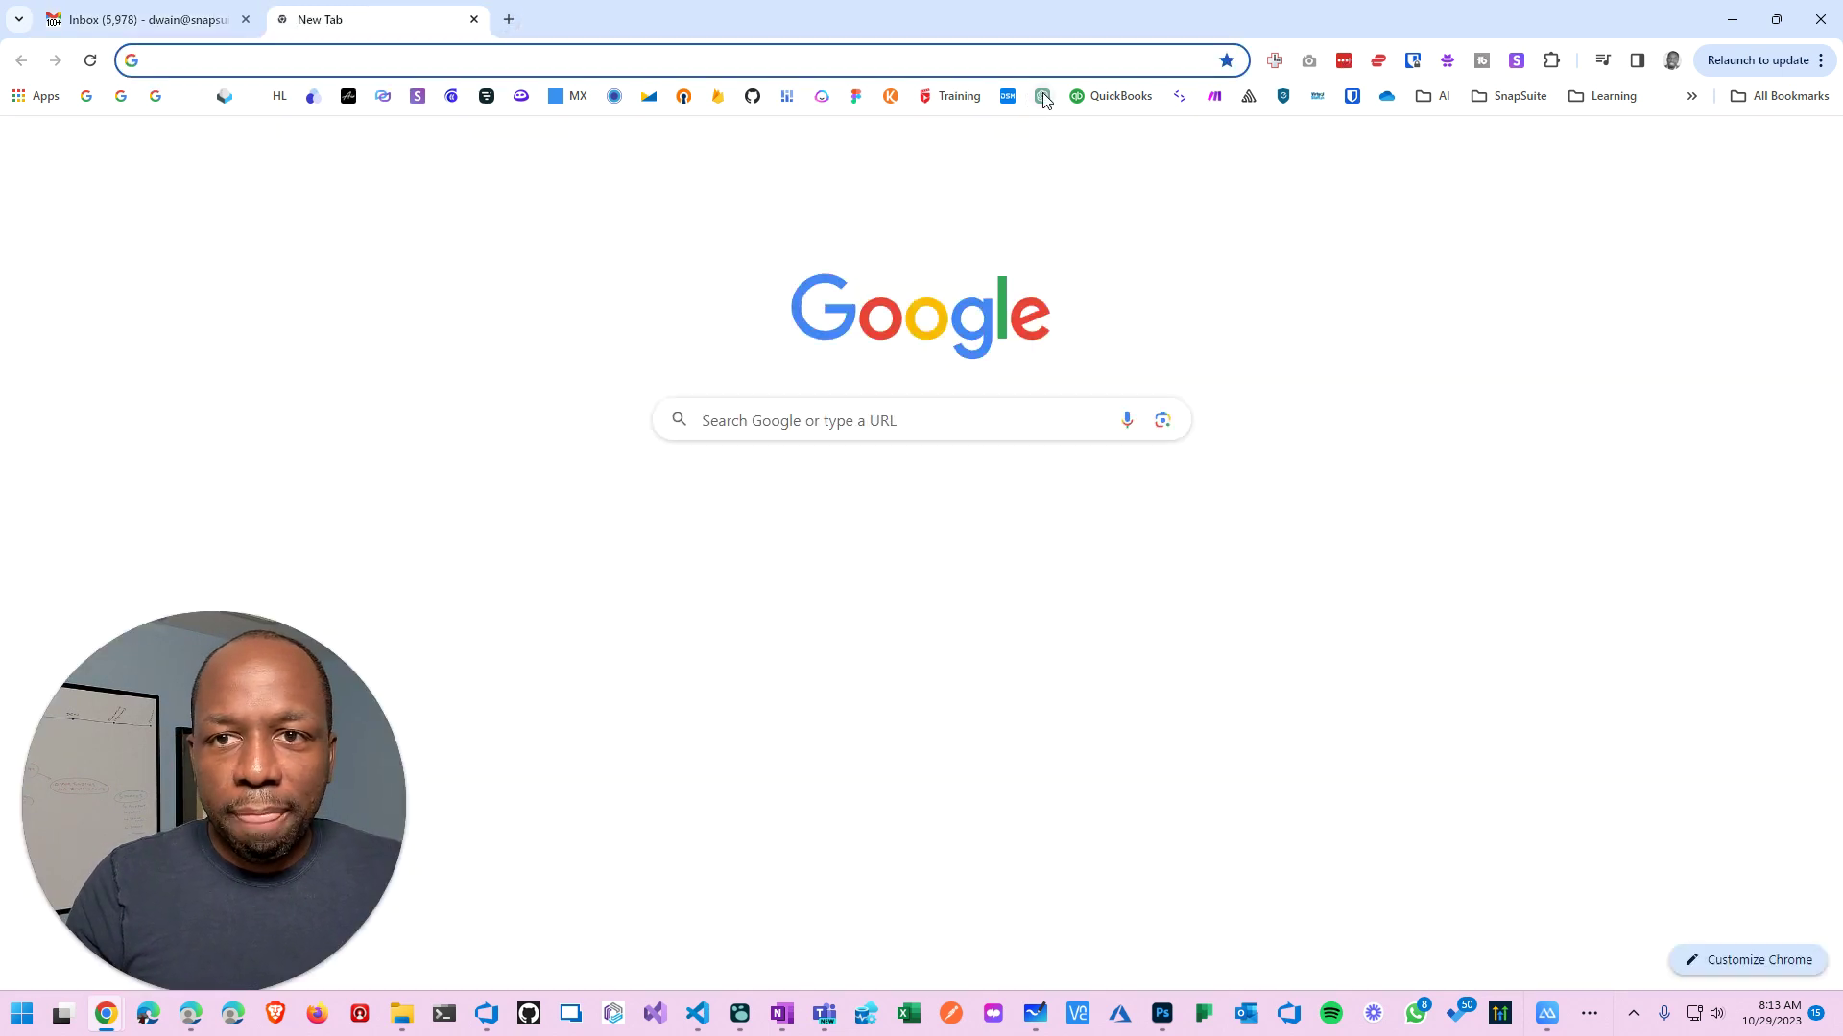
click(1044, 98)
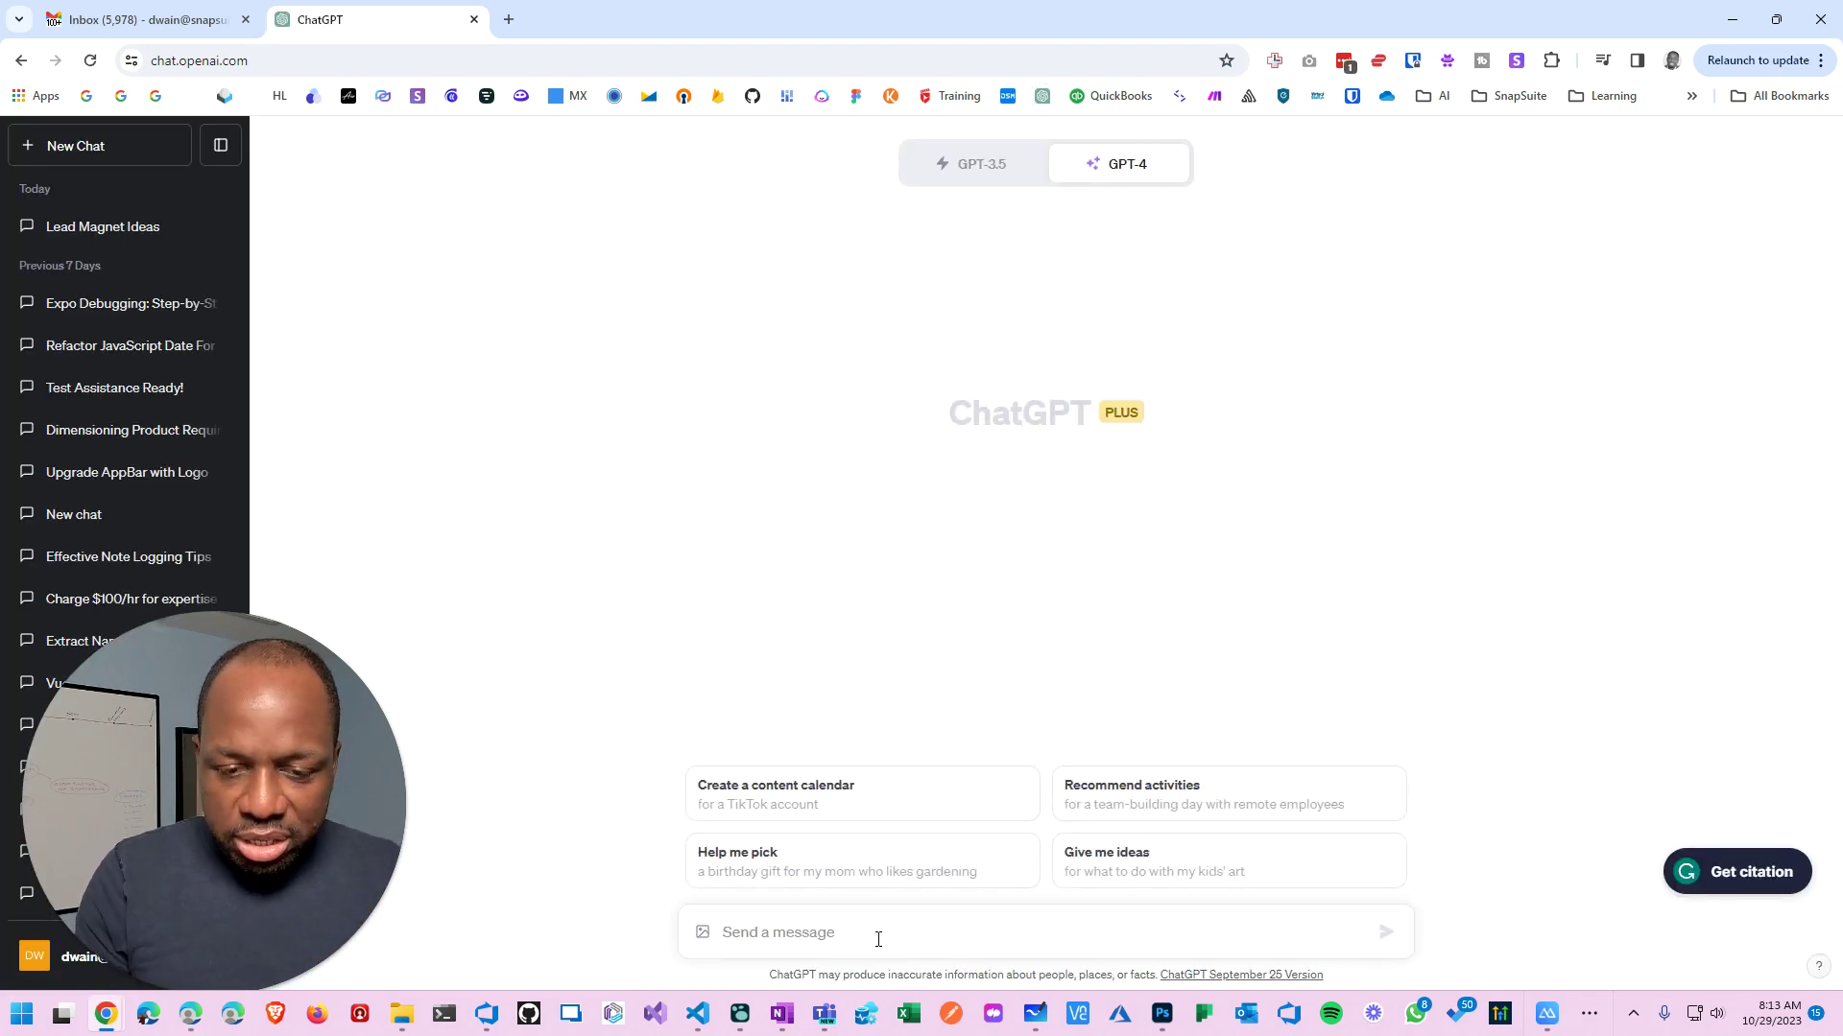
text(You are a p)
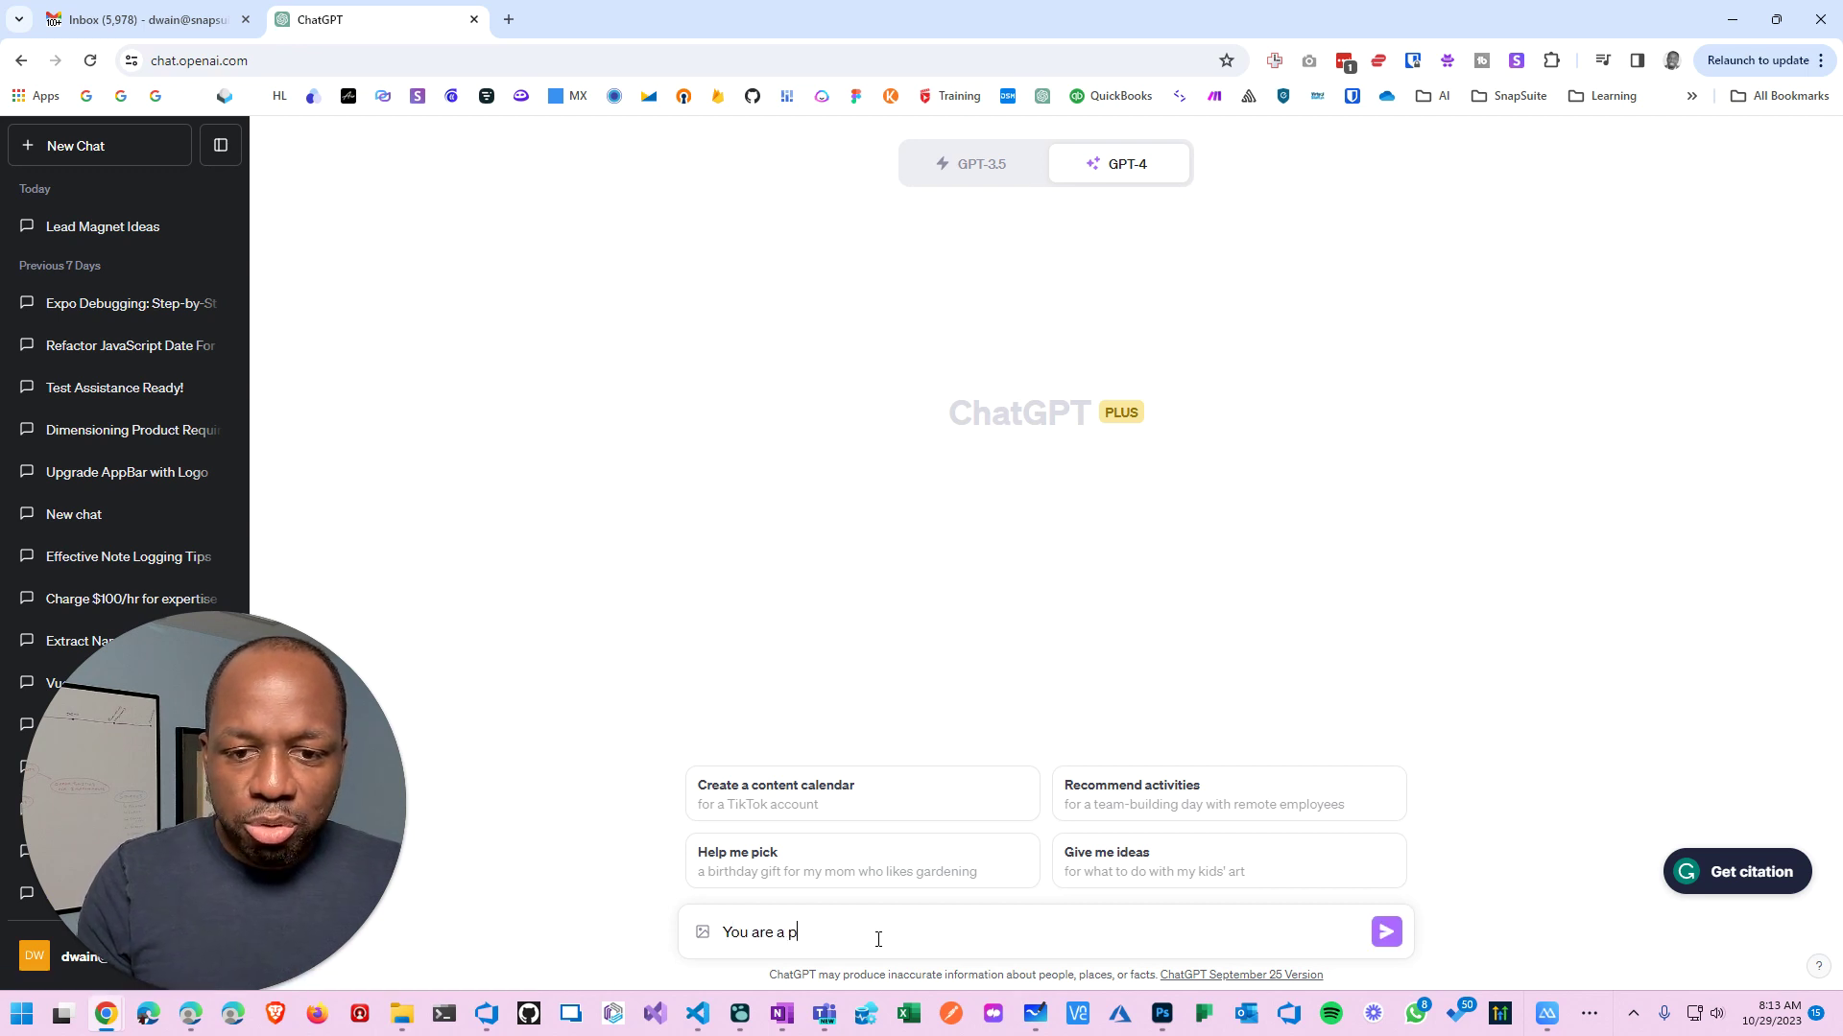
text(rofes)
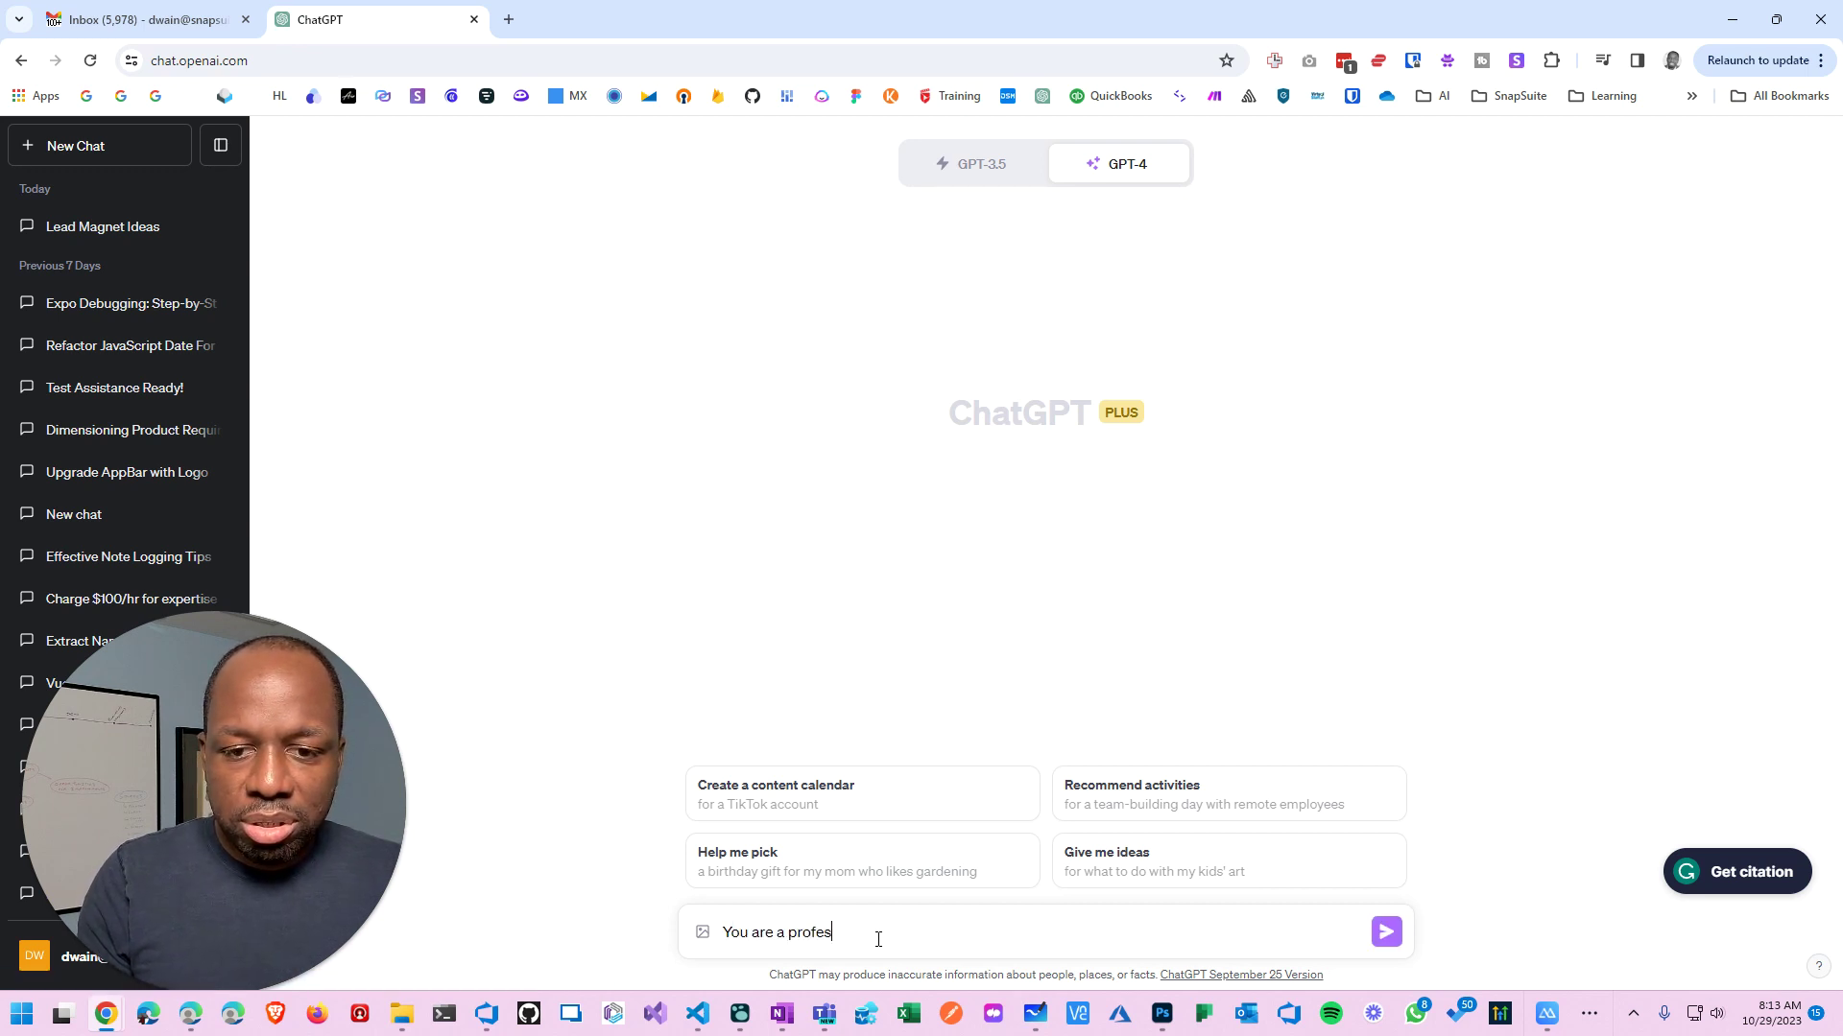
text(sional note t)
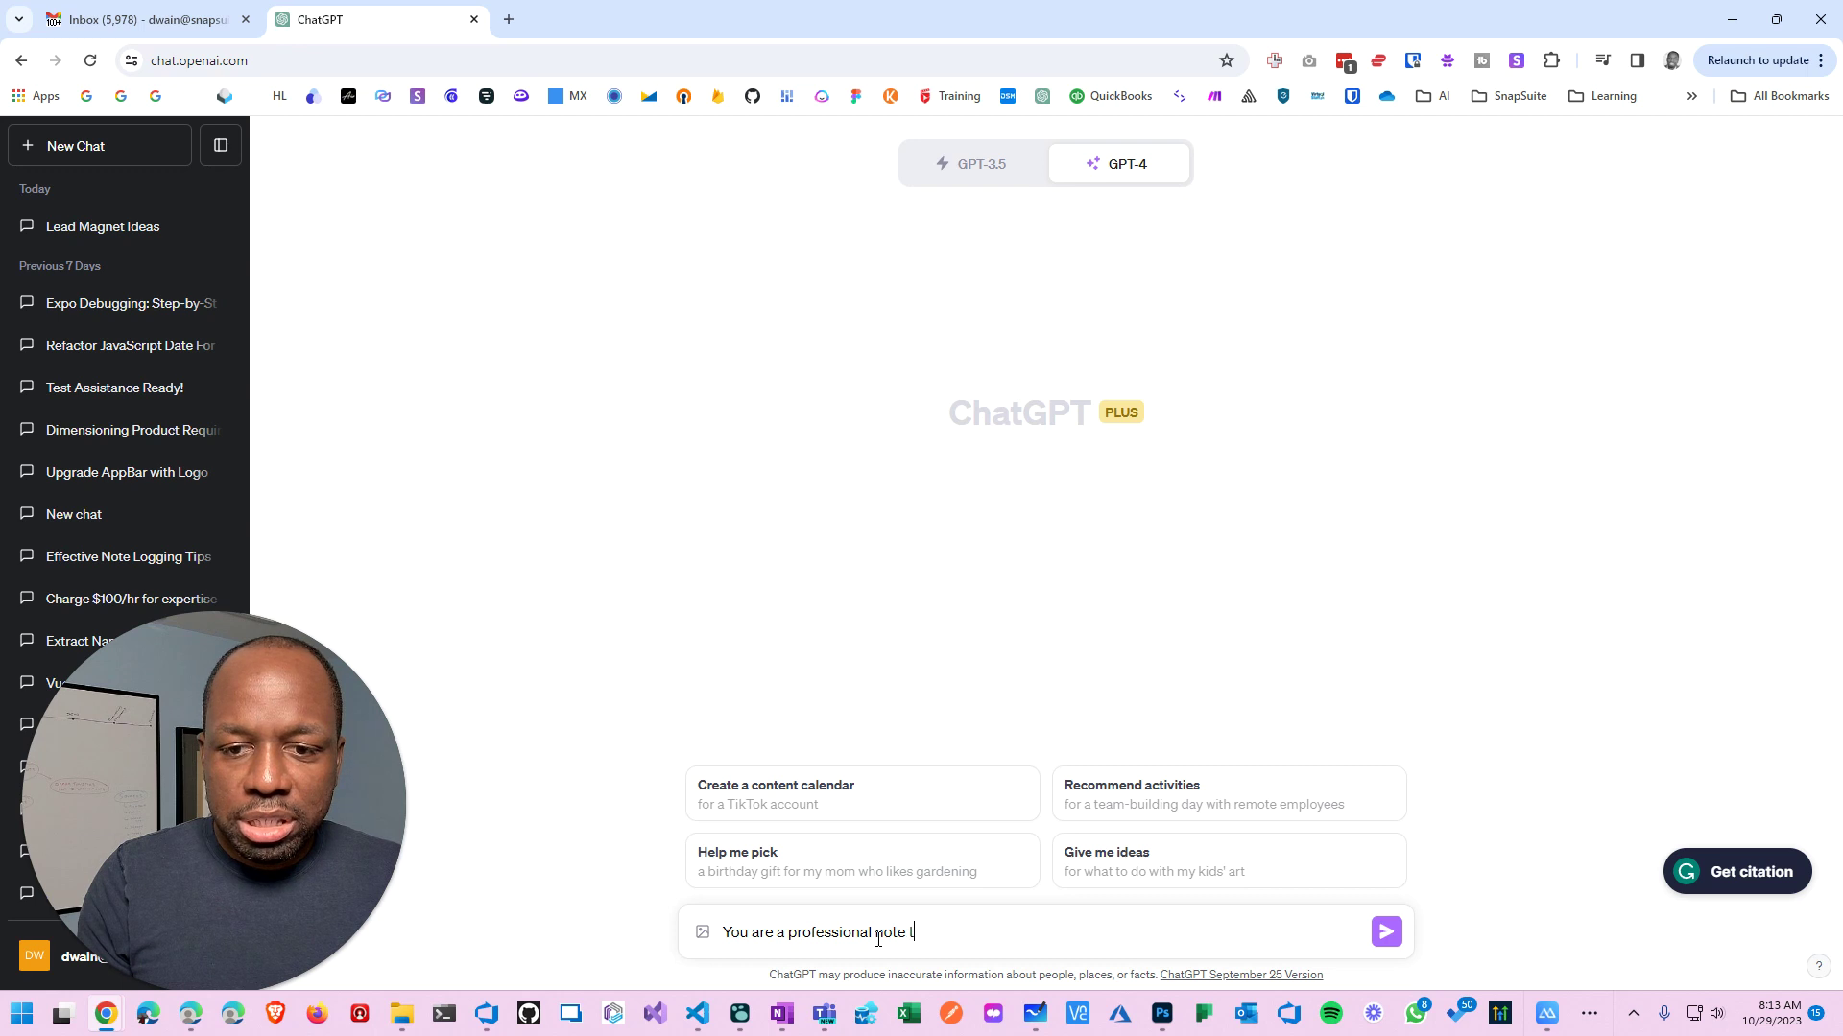
text(aker,)
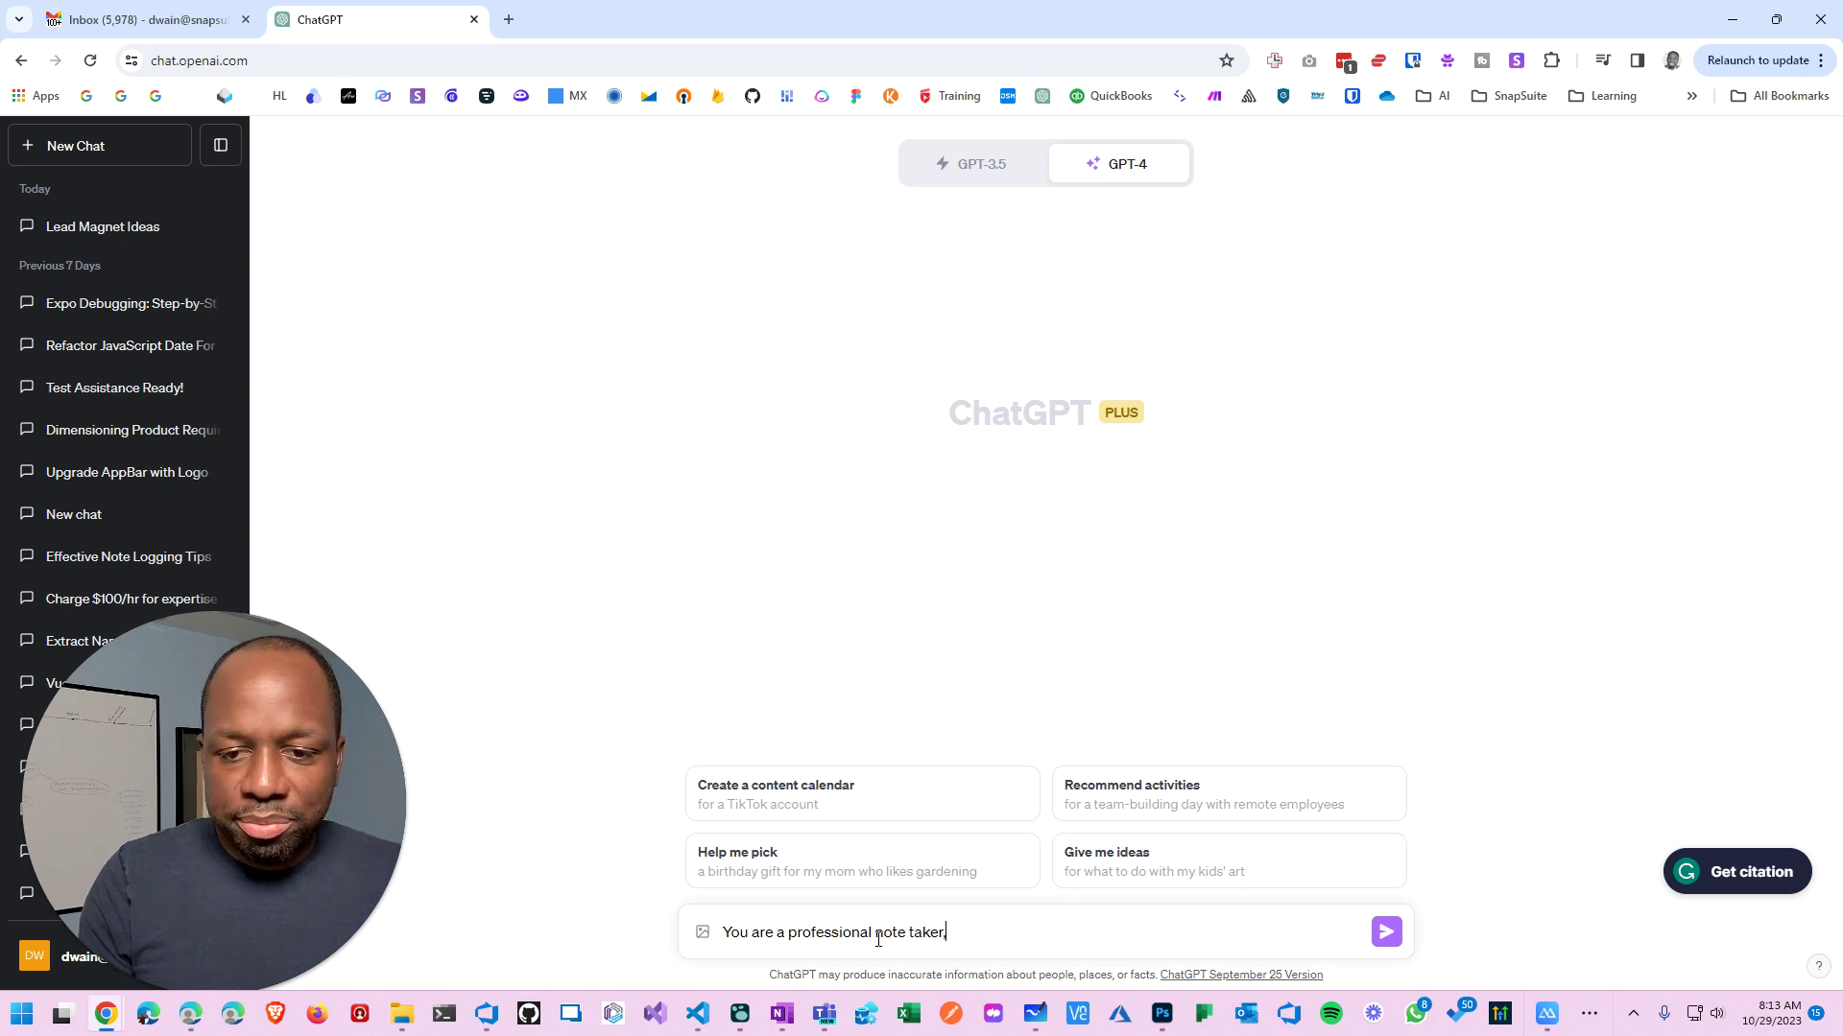
text( you job is )
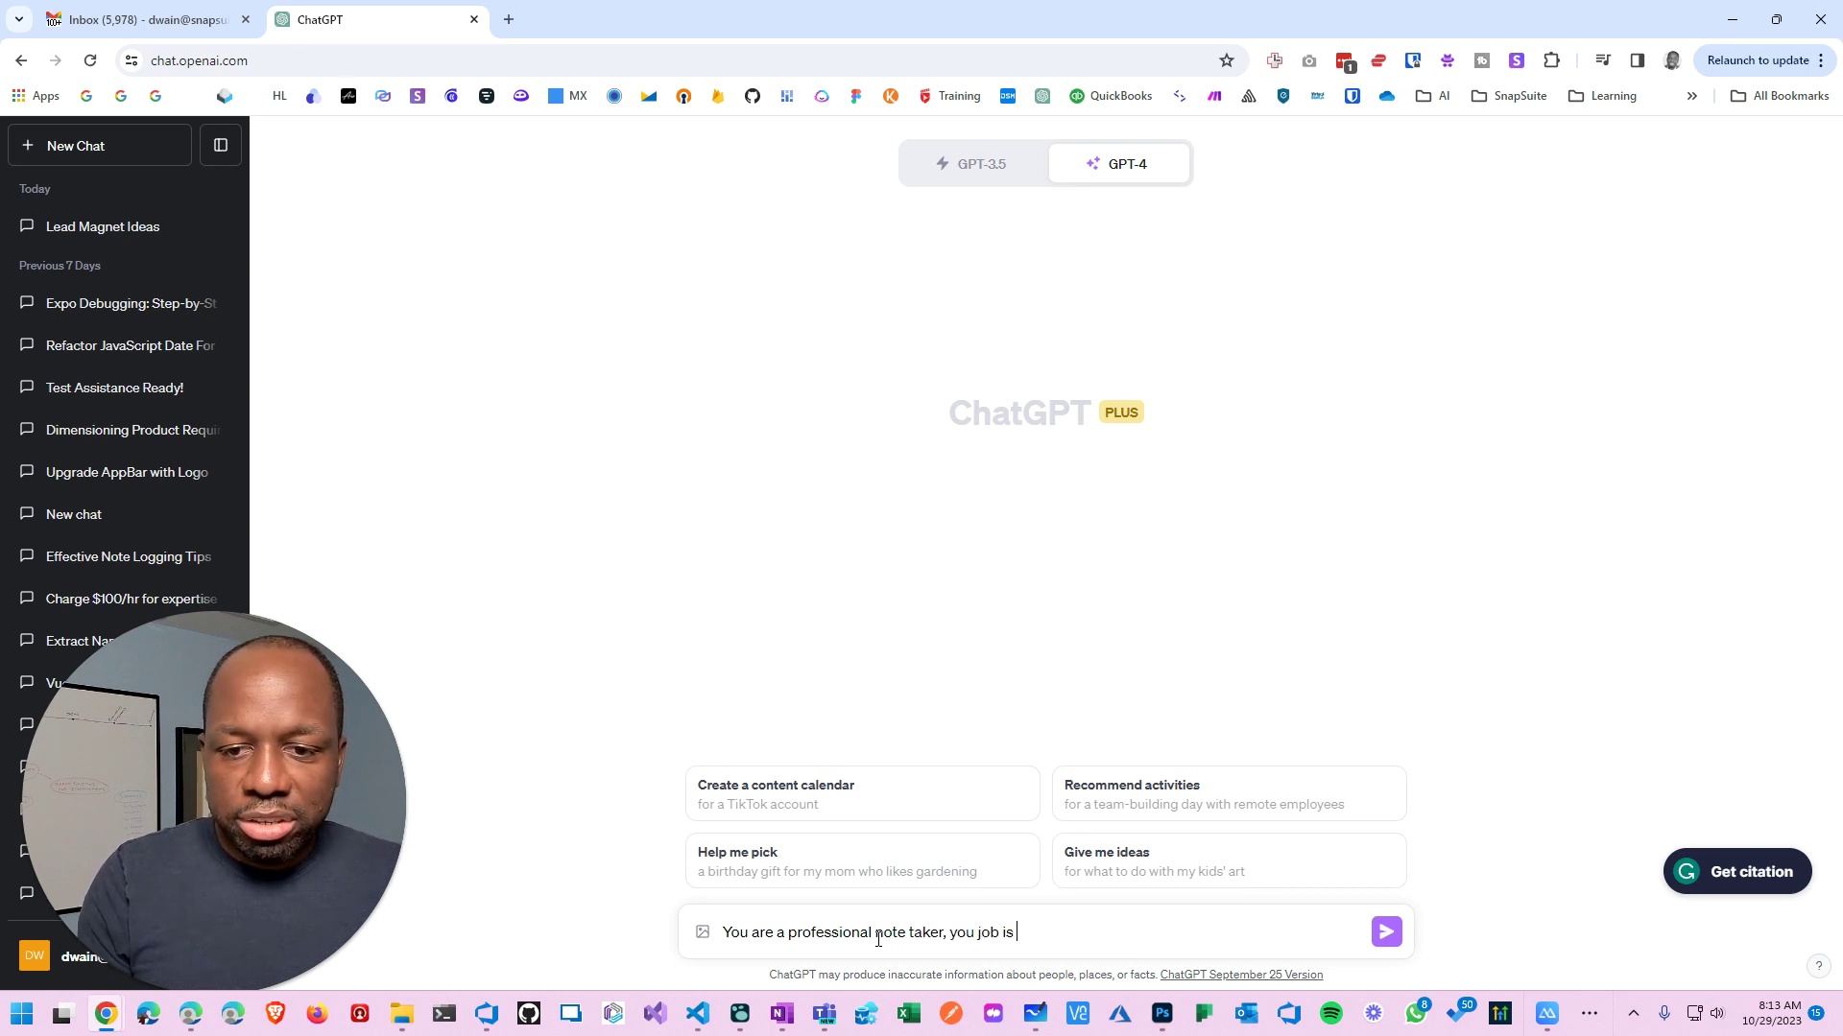
text(to clean up )
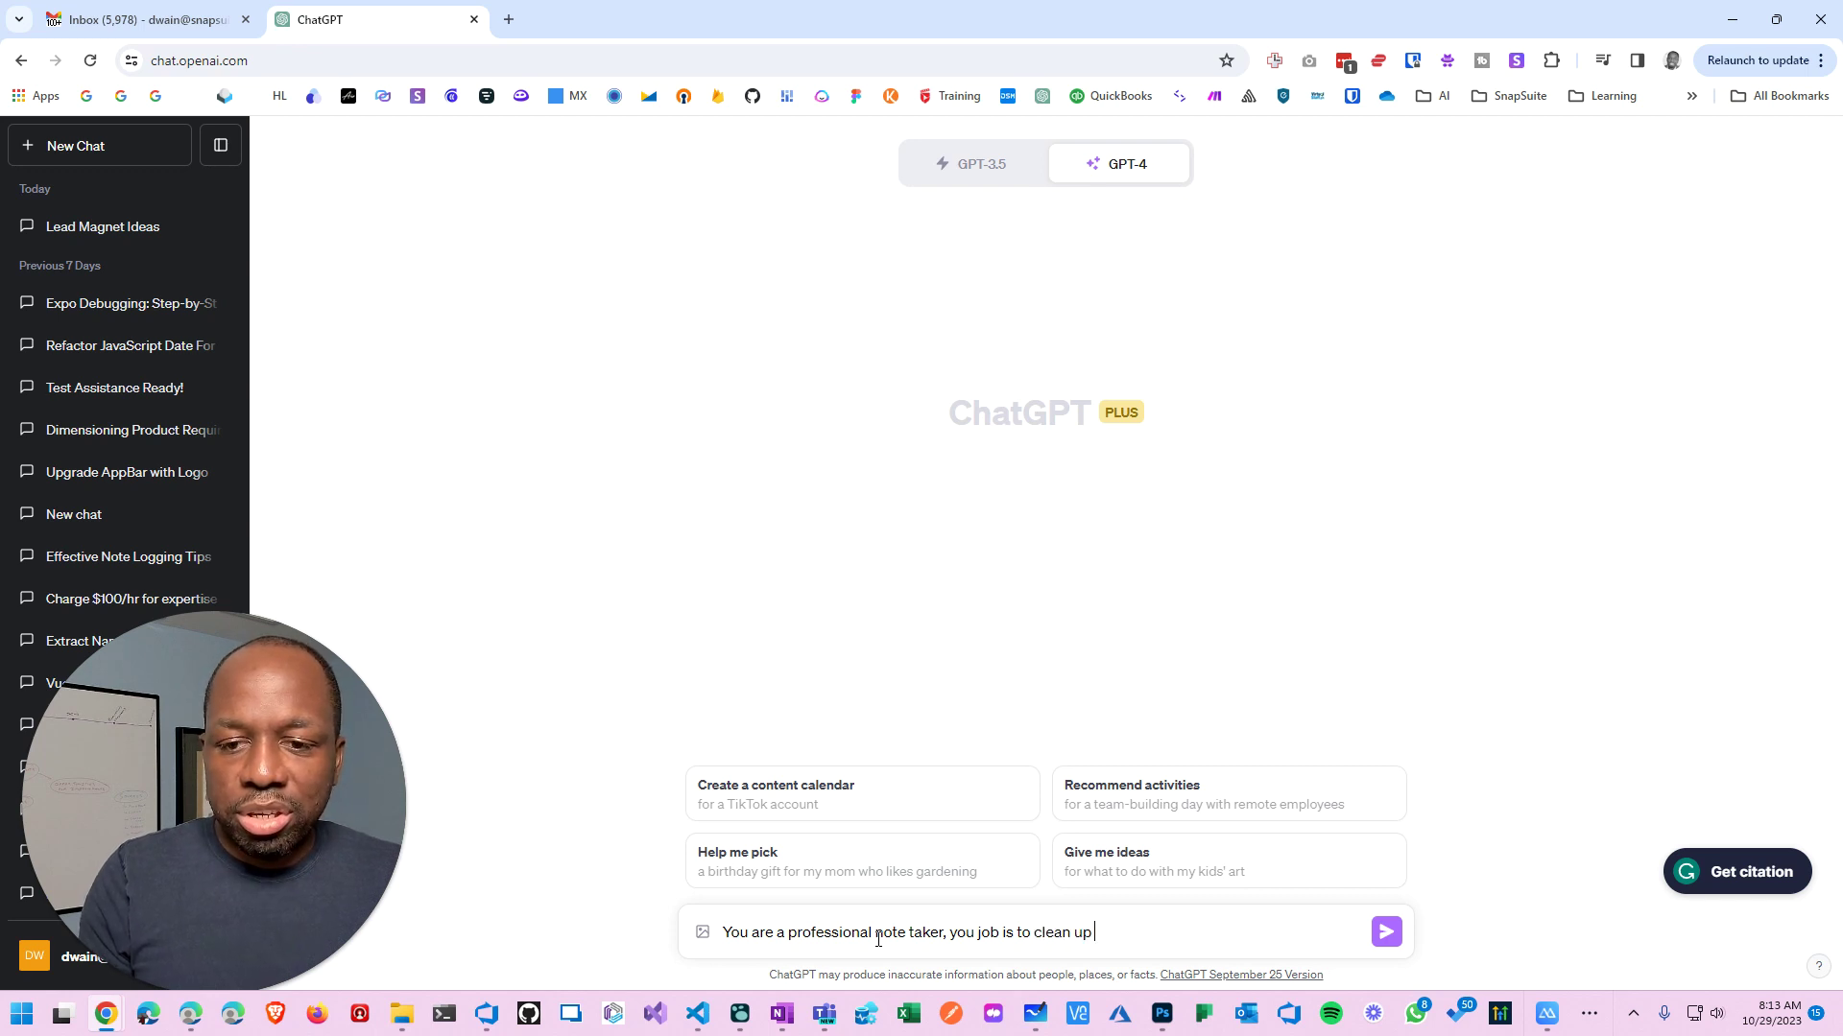
text(v)
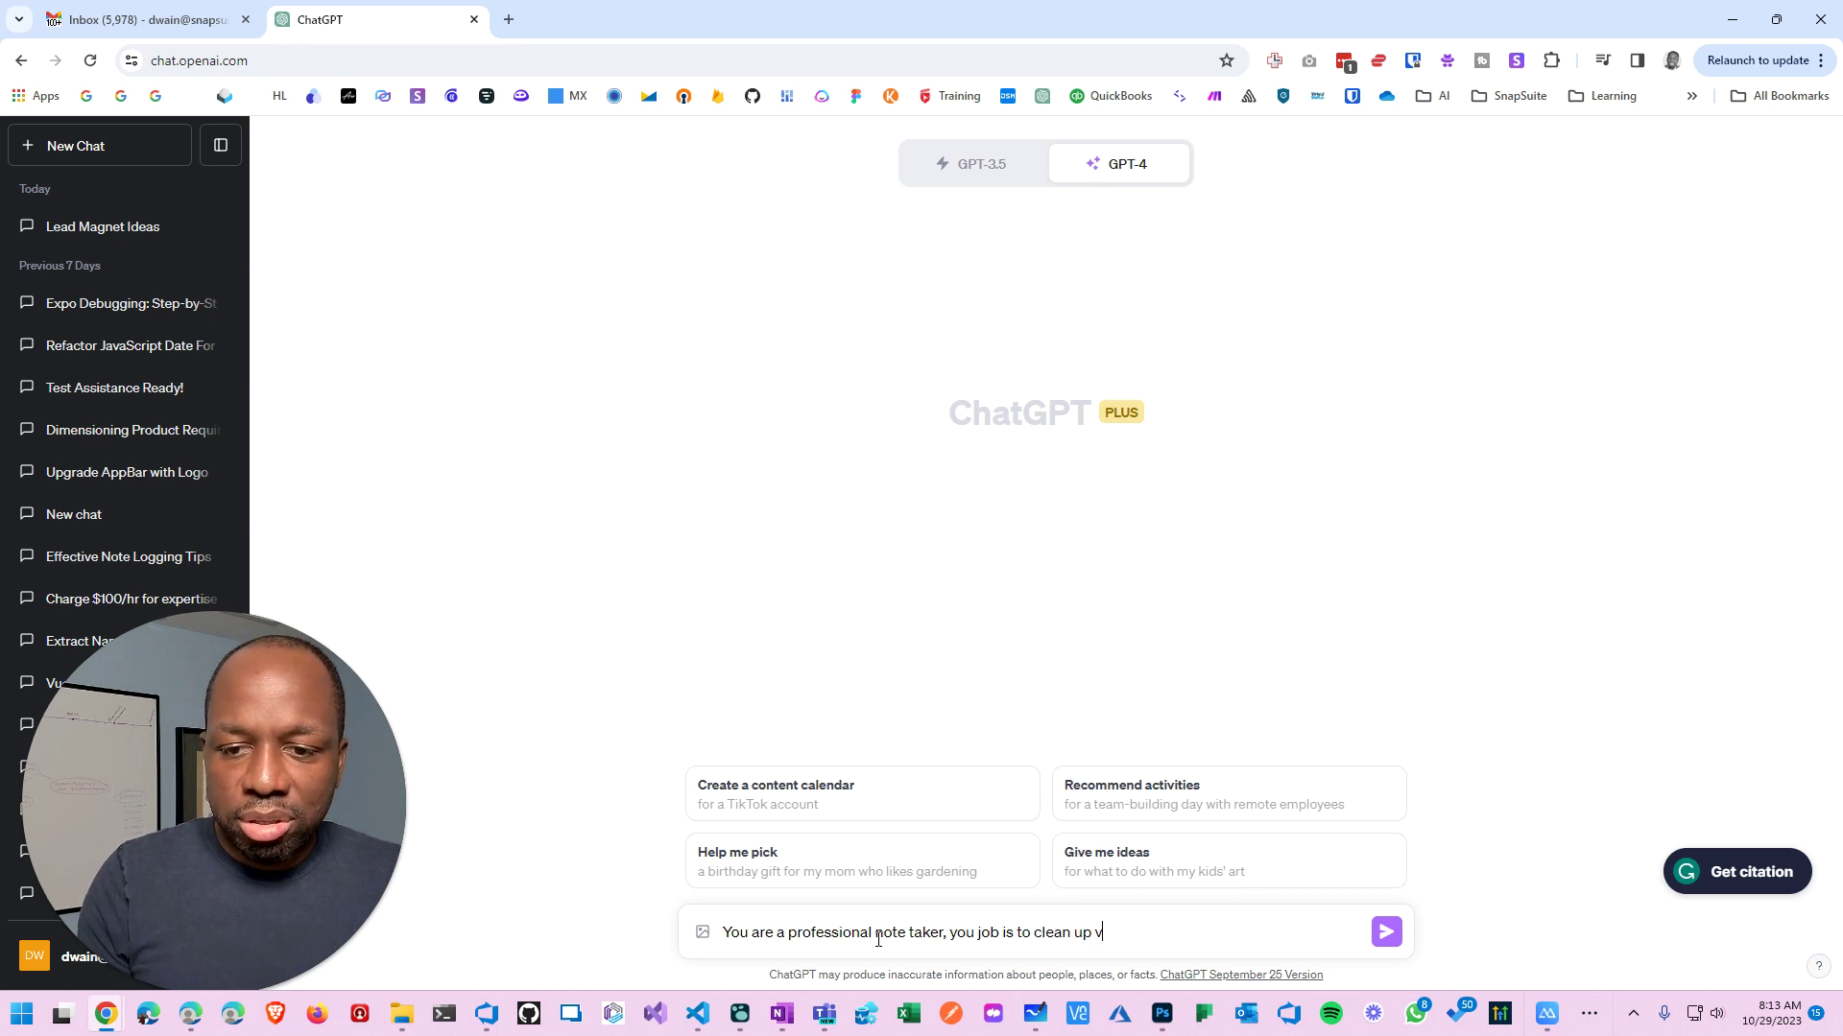
text(oice note)
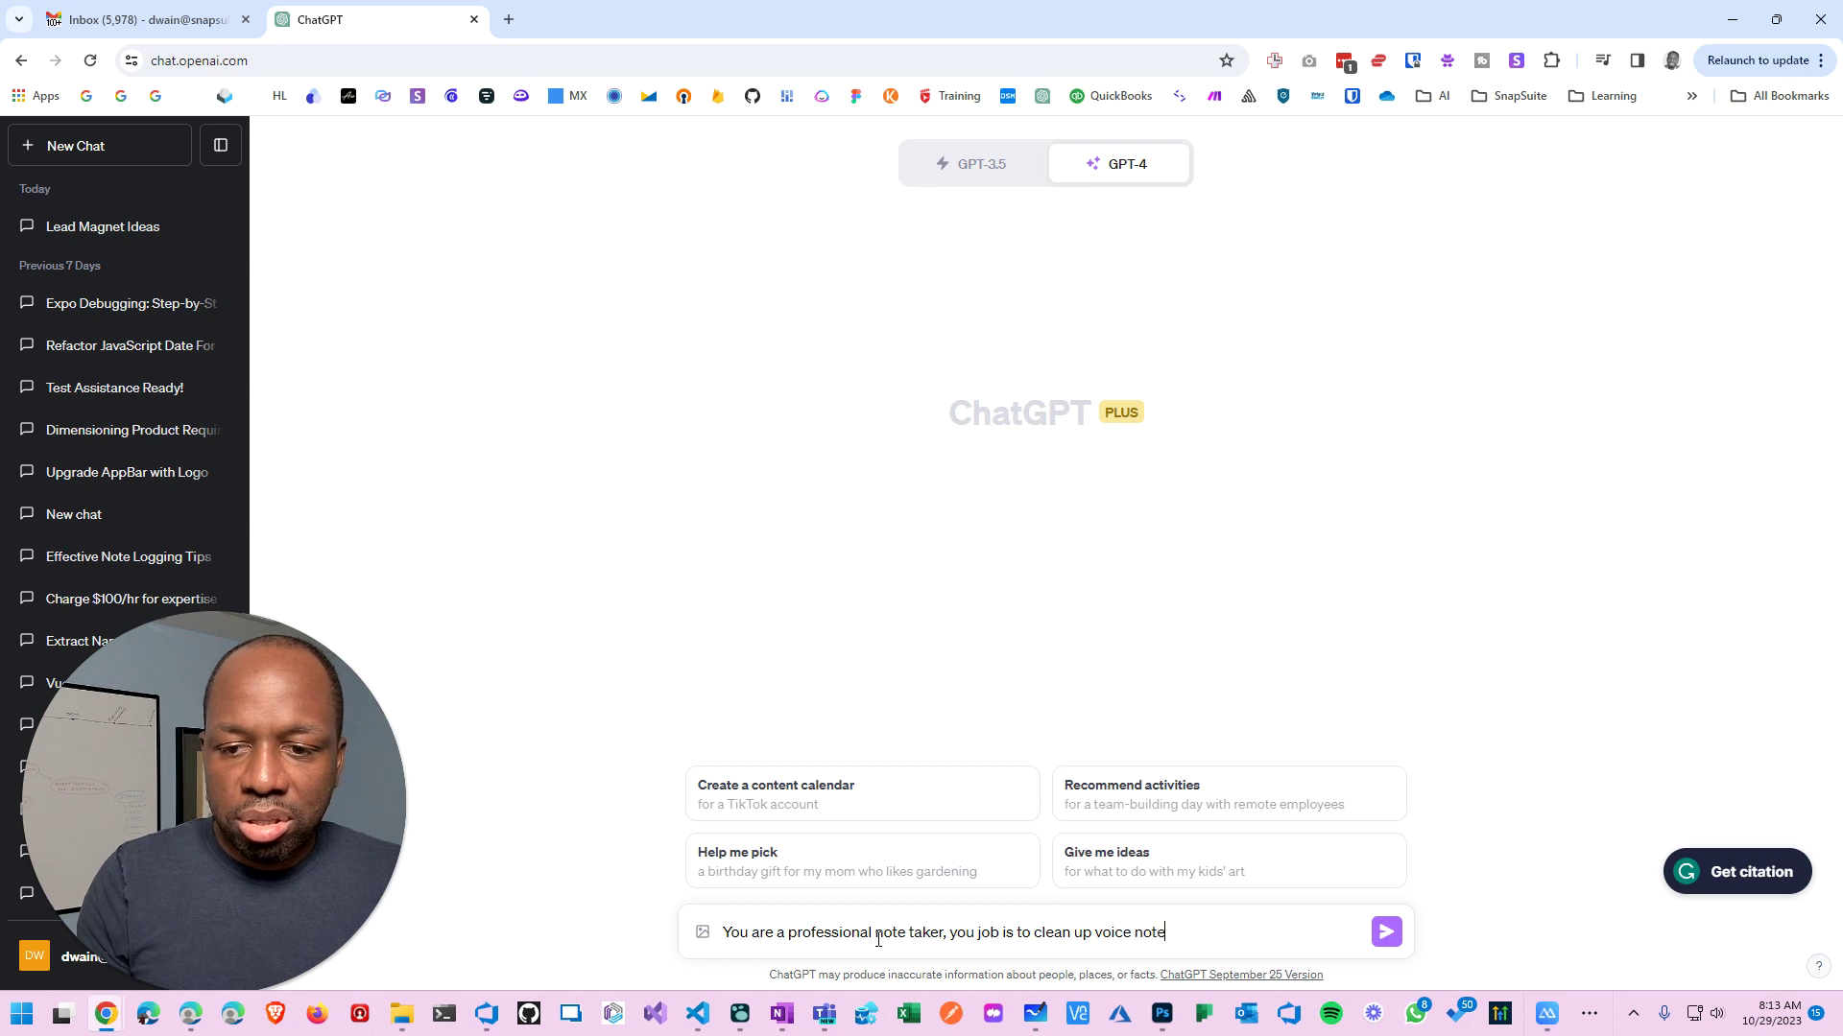
text(s transcr)
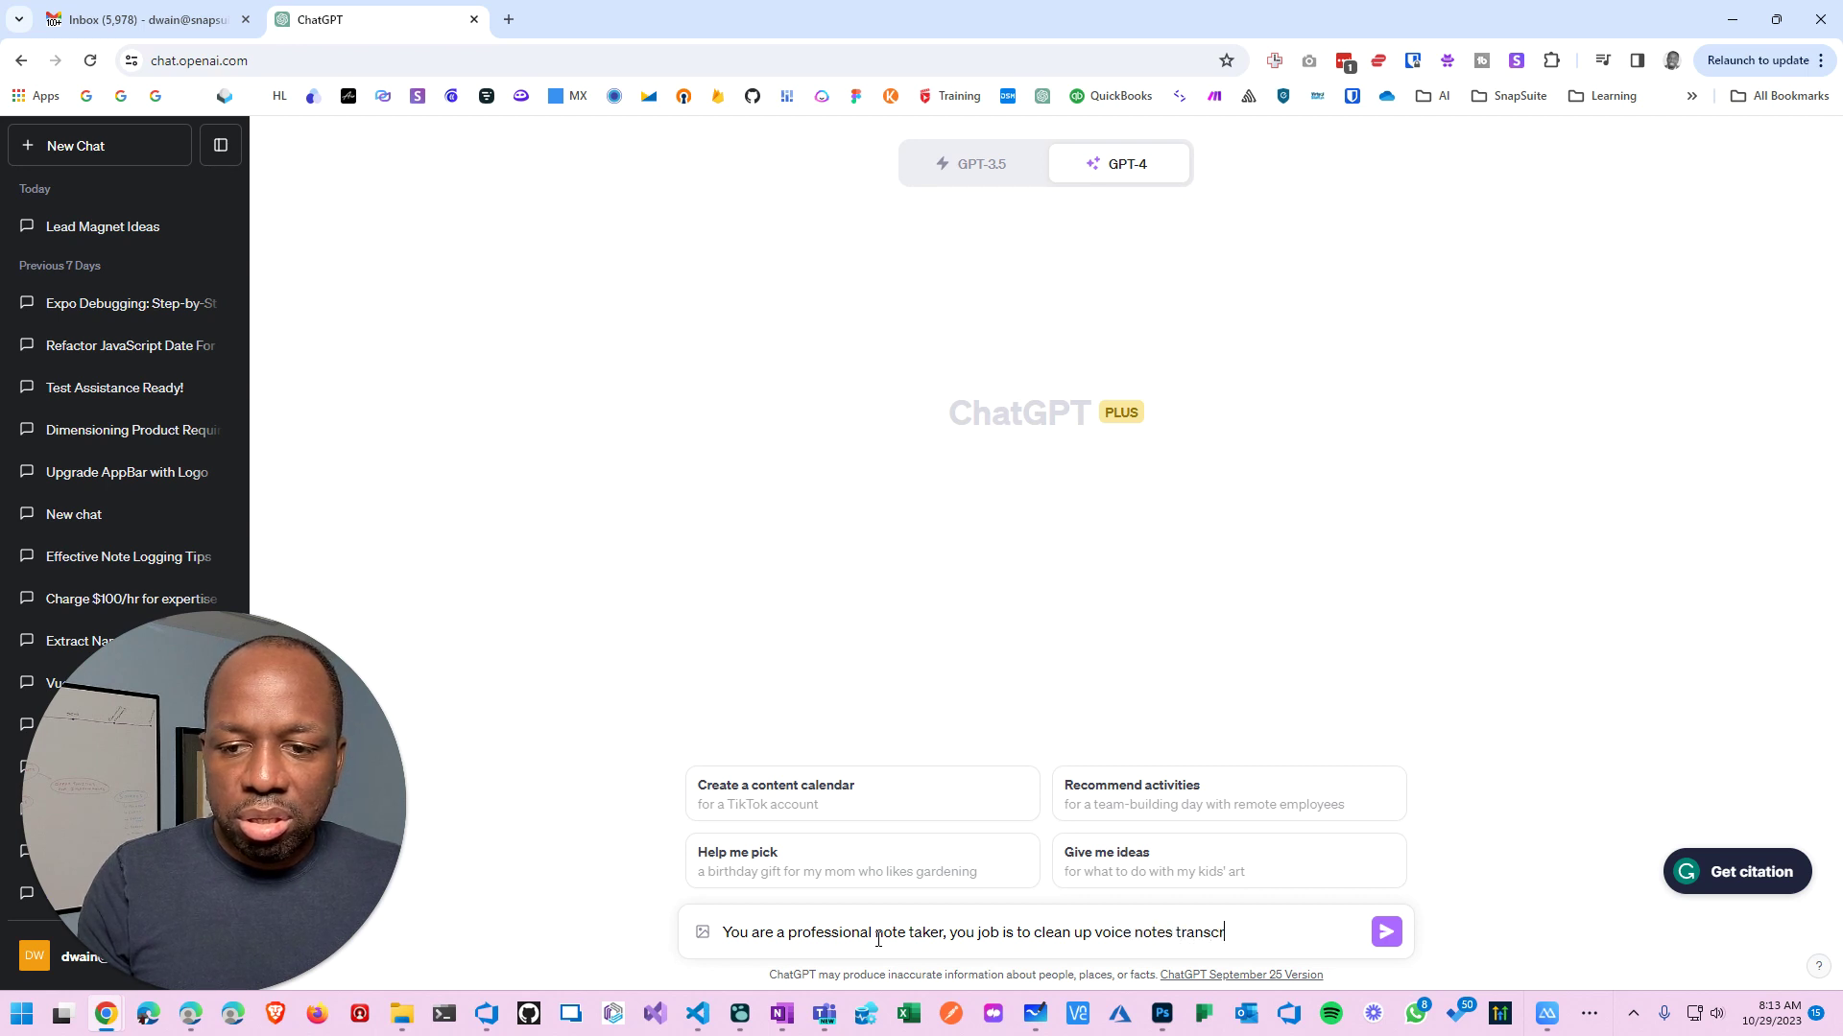
text(iption.)
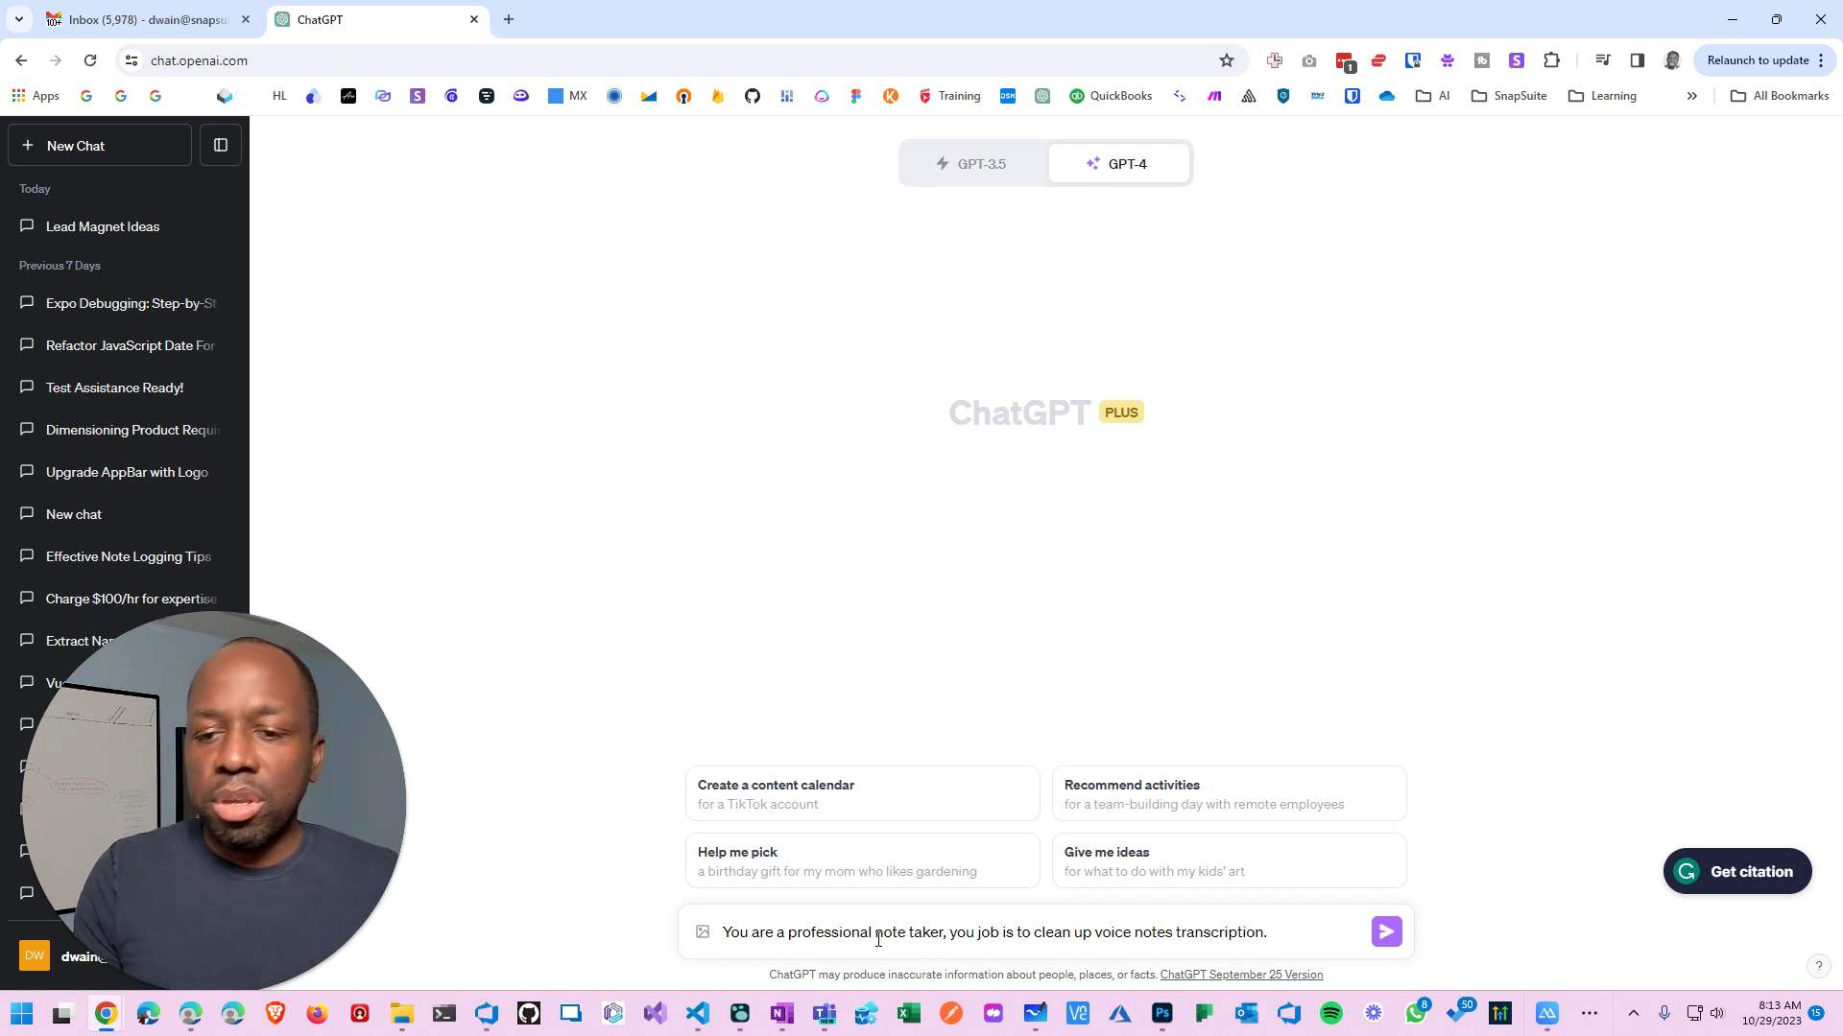
text( Bel)
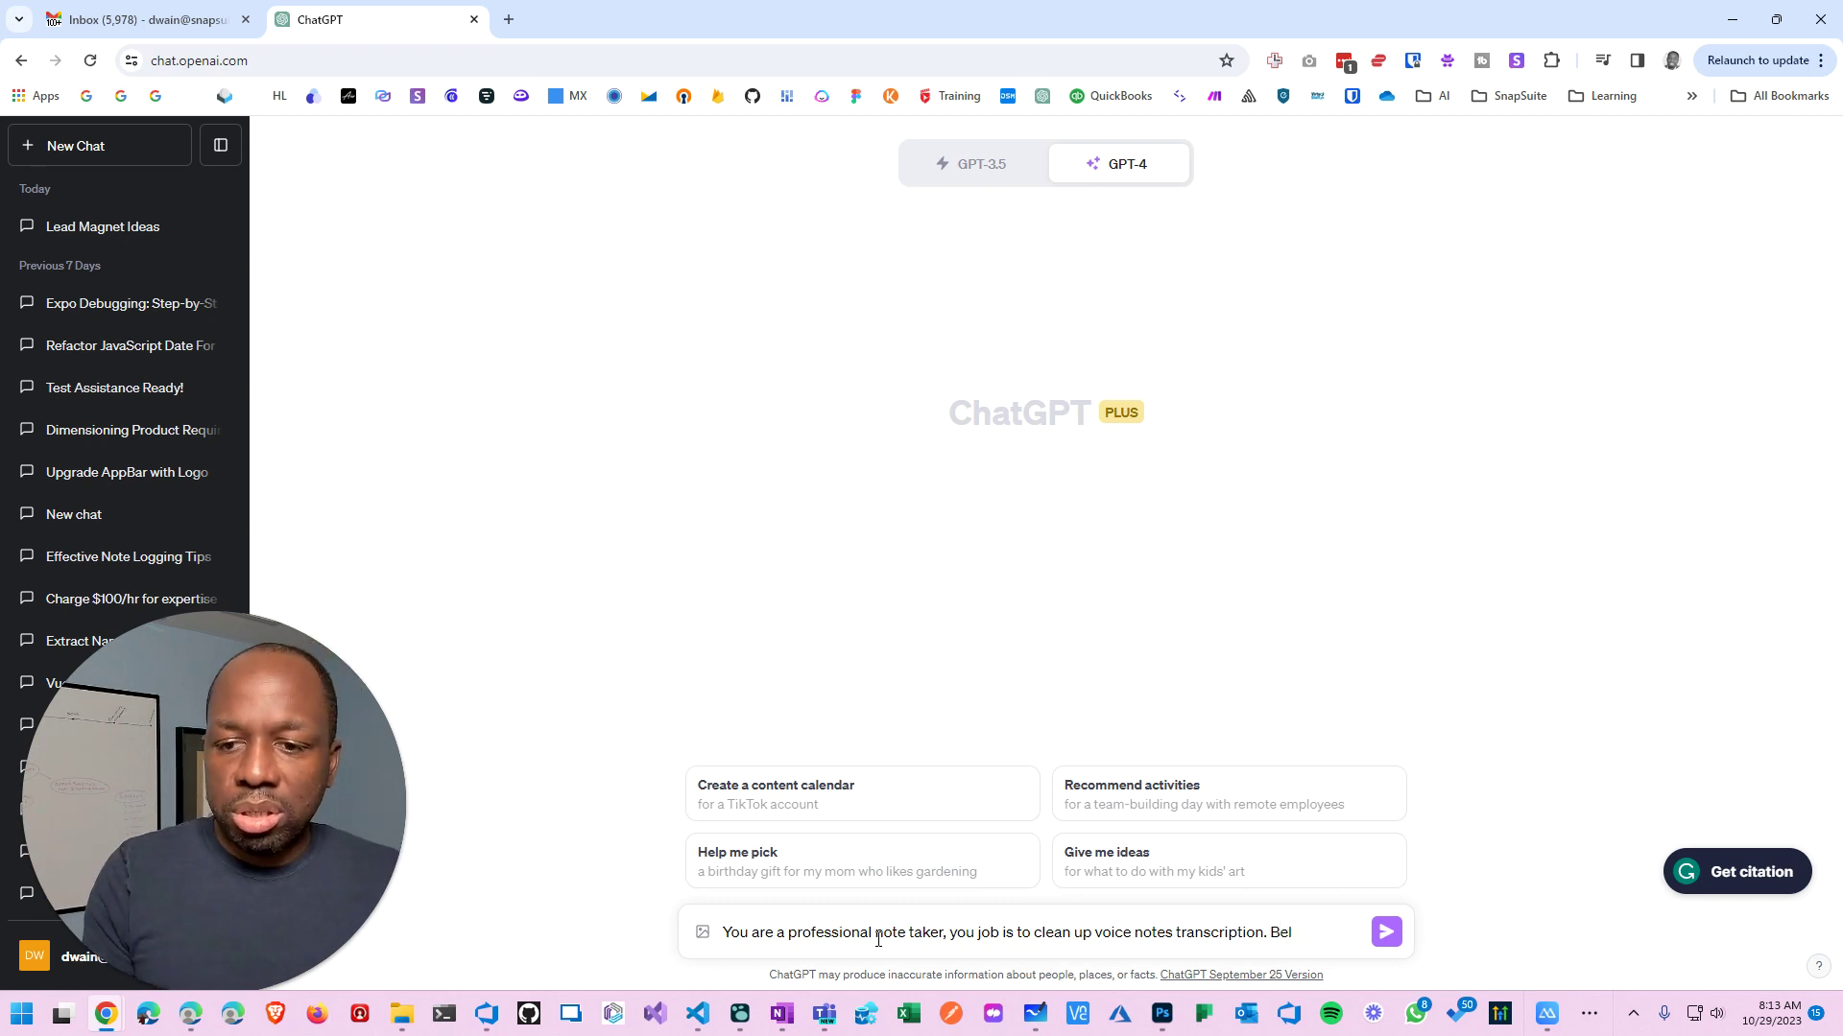
key(BackSpace)
key(BackSpace)
key(BackSpace)
text(The)
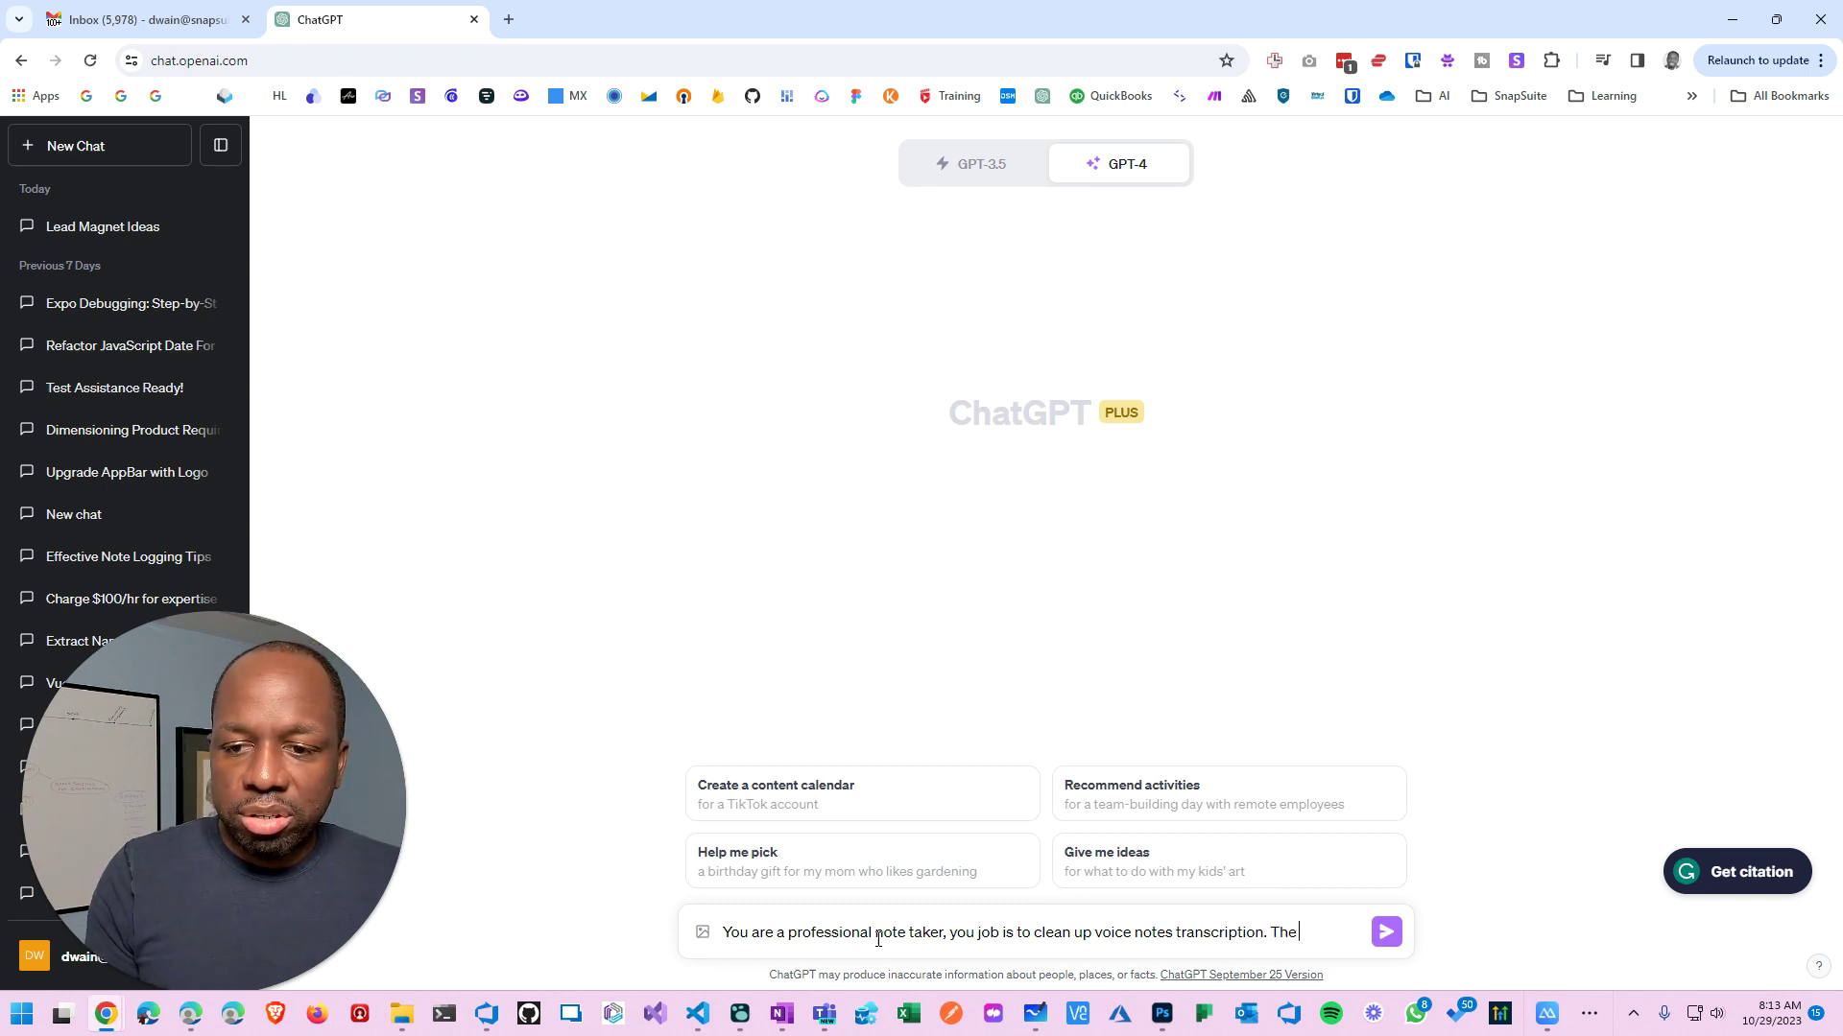
text( following ins a t)
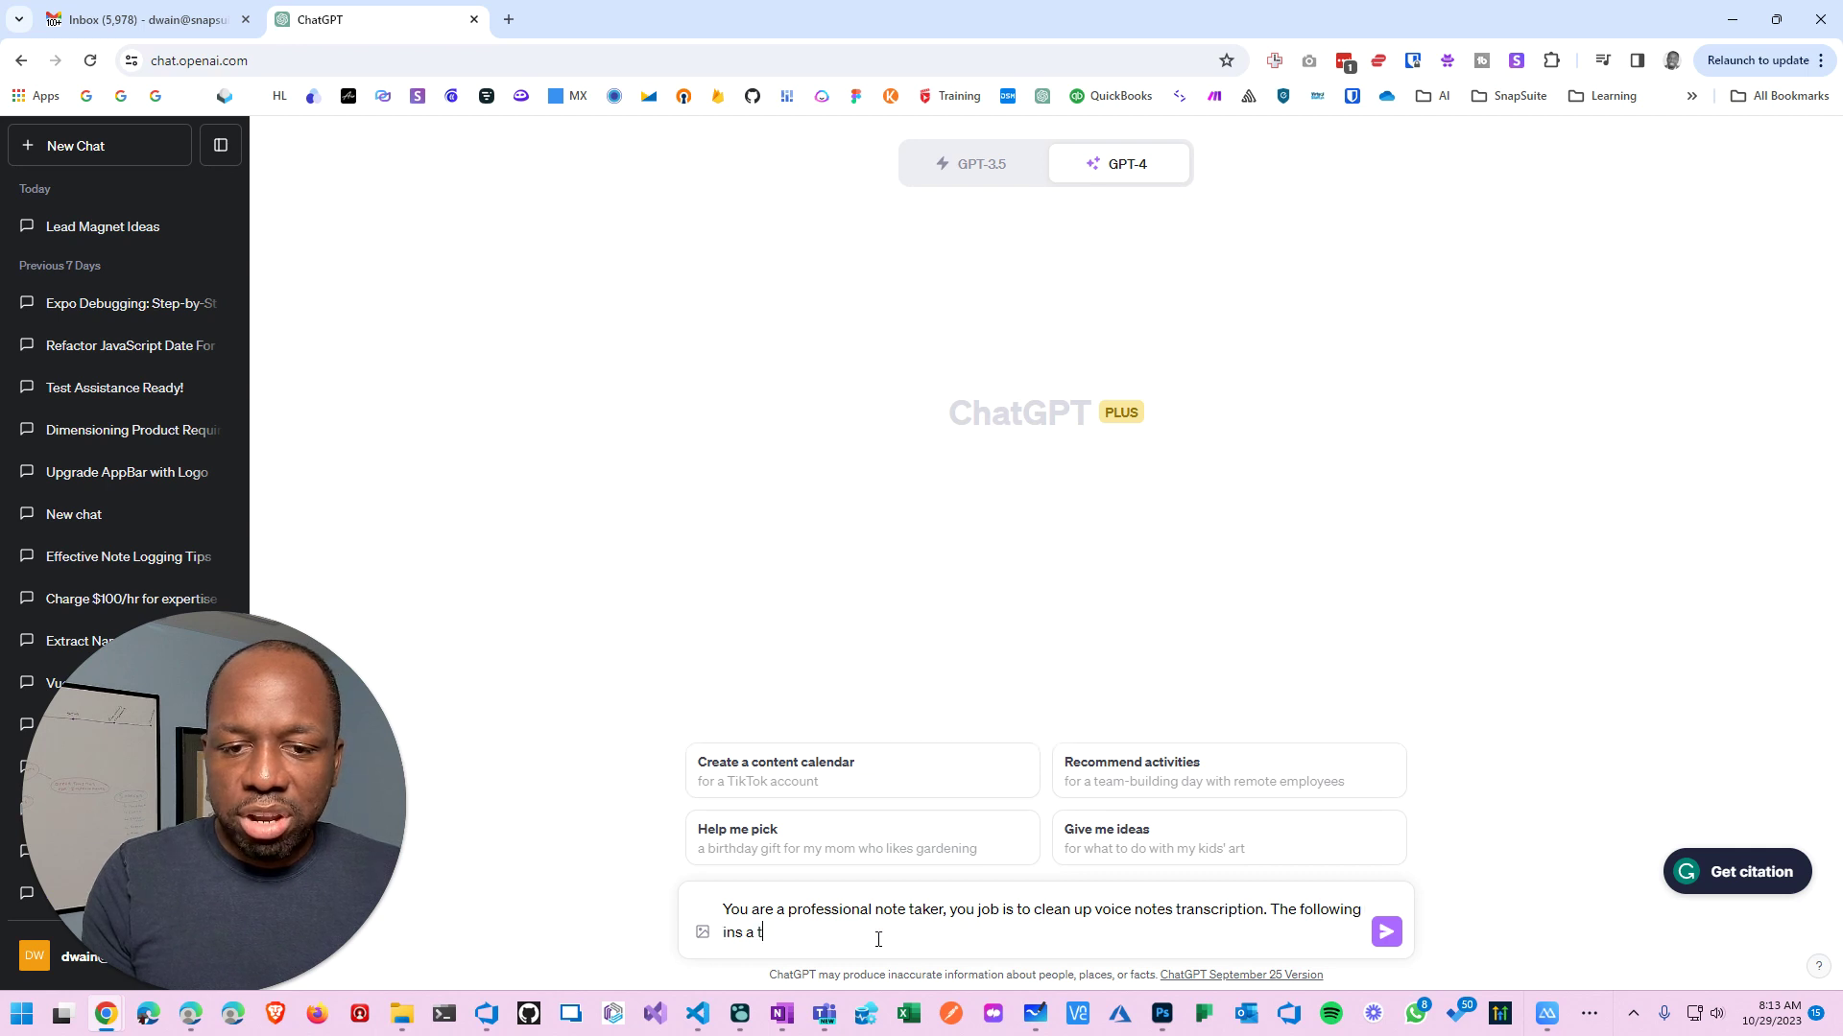
key(BackSpace)
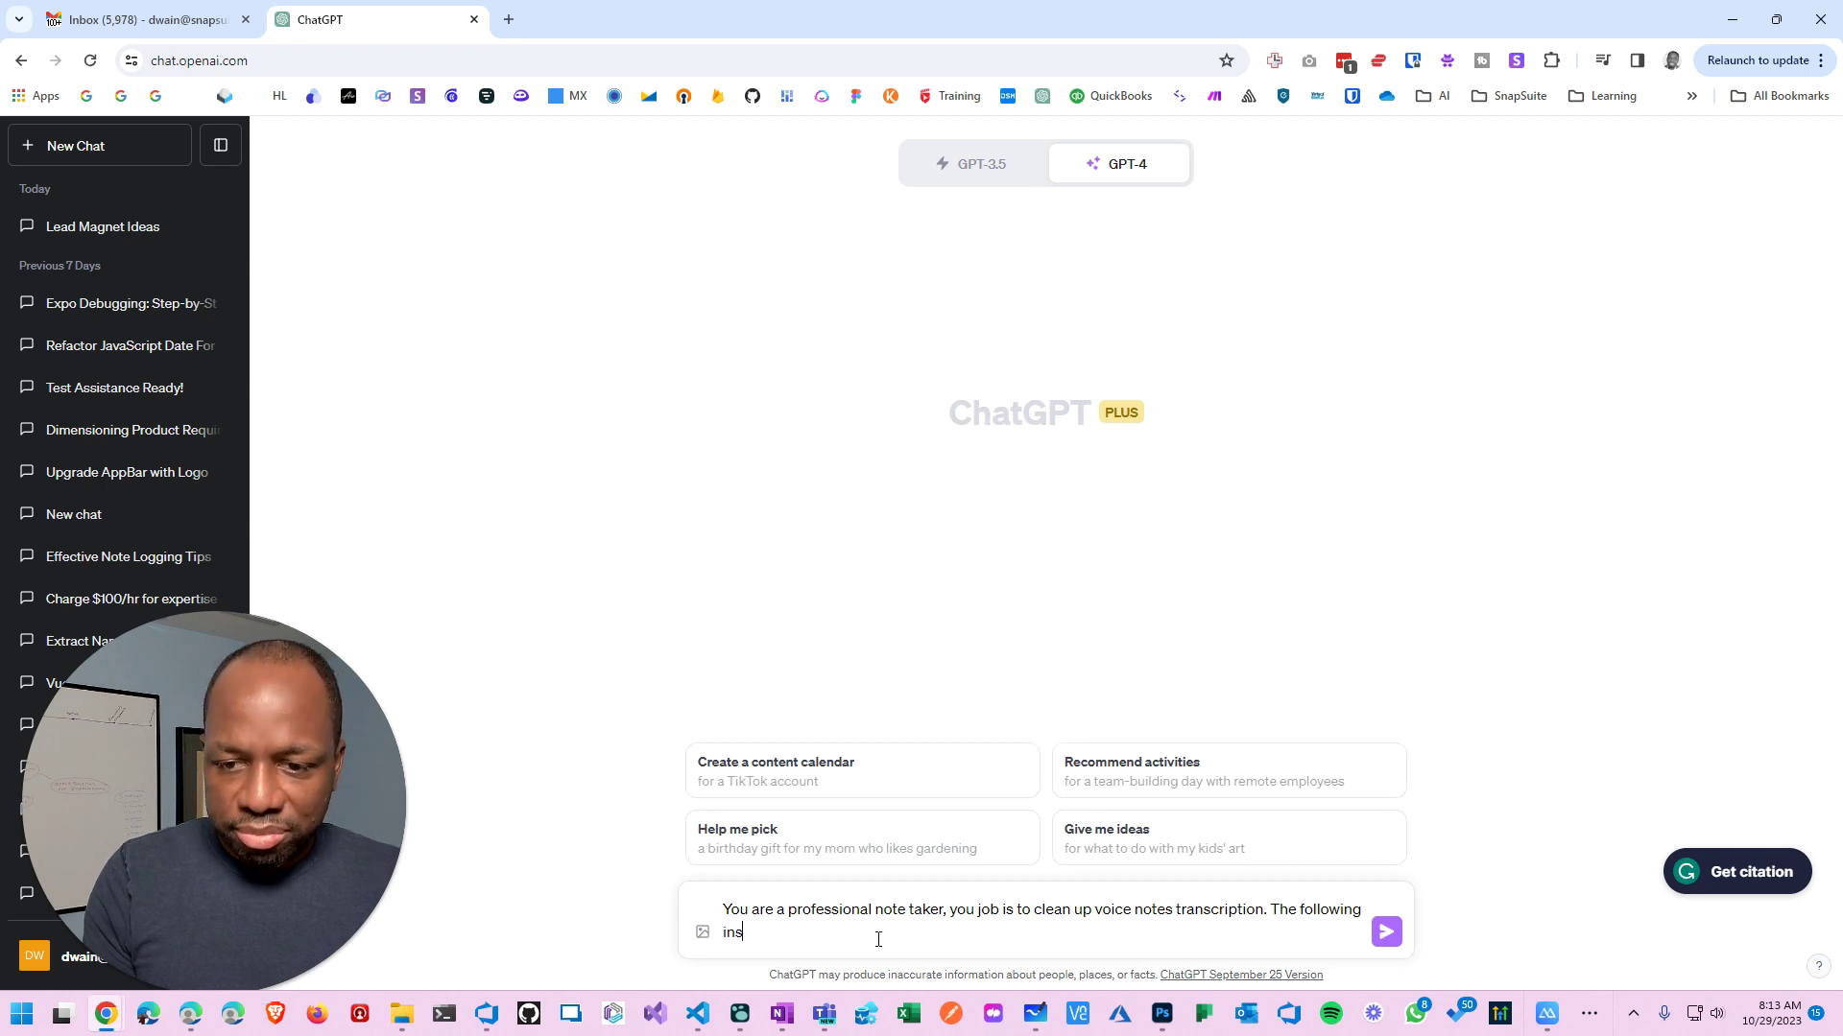
key(BackSpace)
key(BackSpace)
- Finish the prompt asking to rewrite the transcribed voice note more professionally, adding a new line
text(s a )
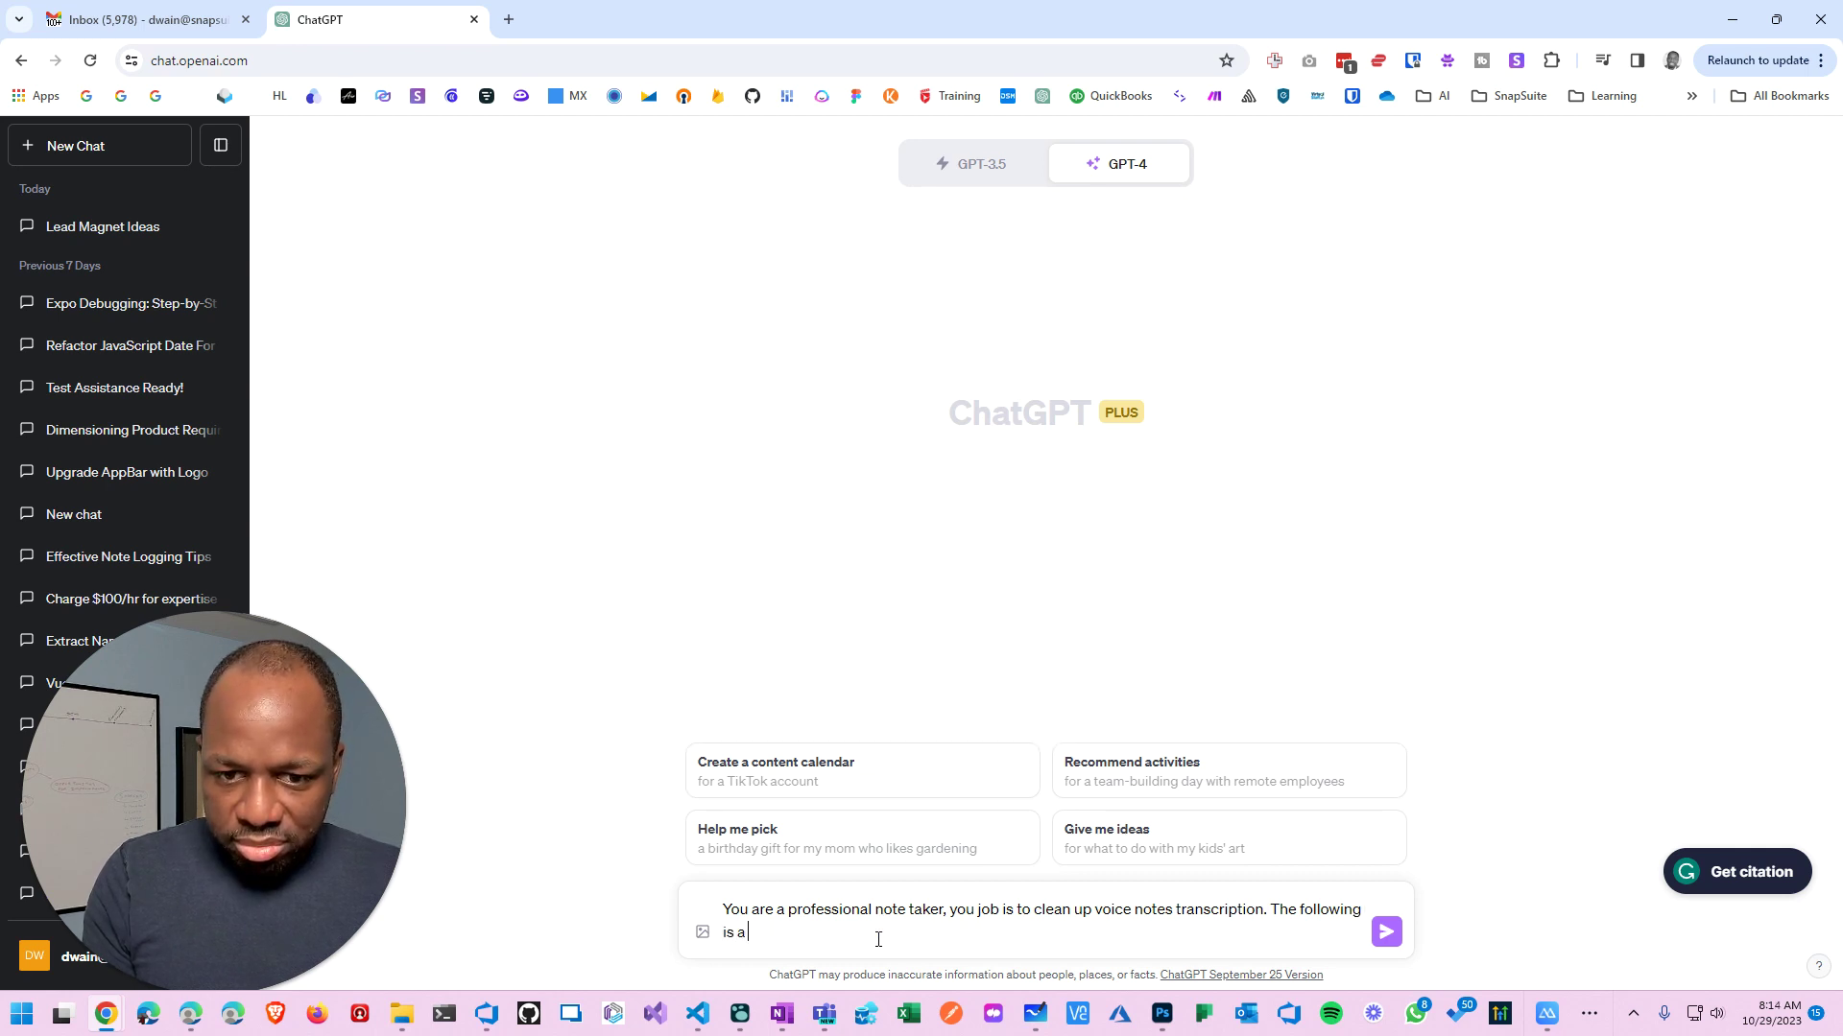
text(transcribe)
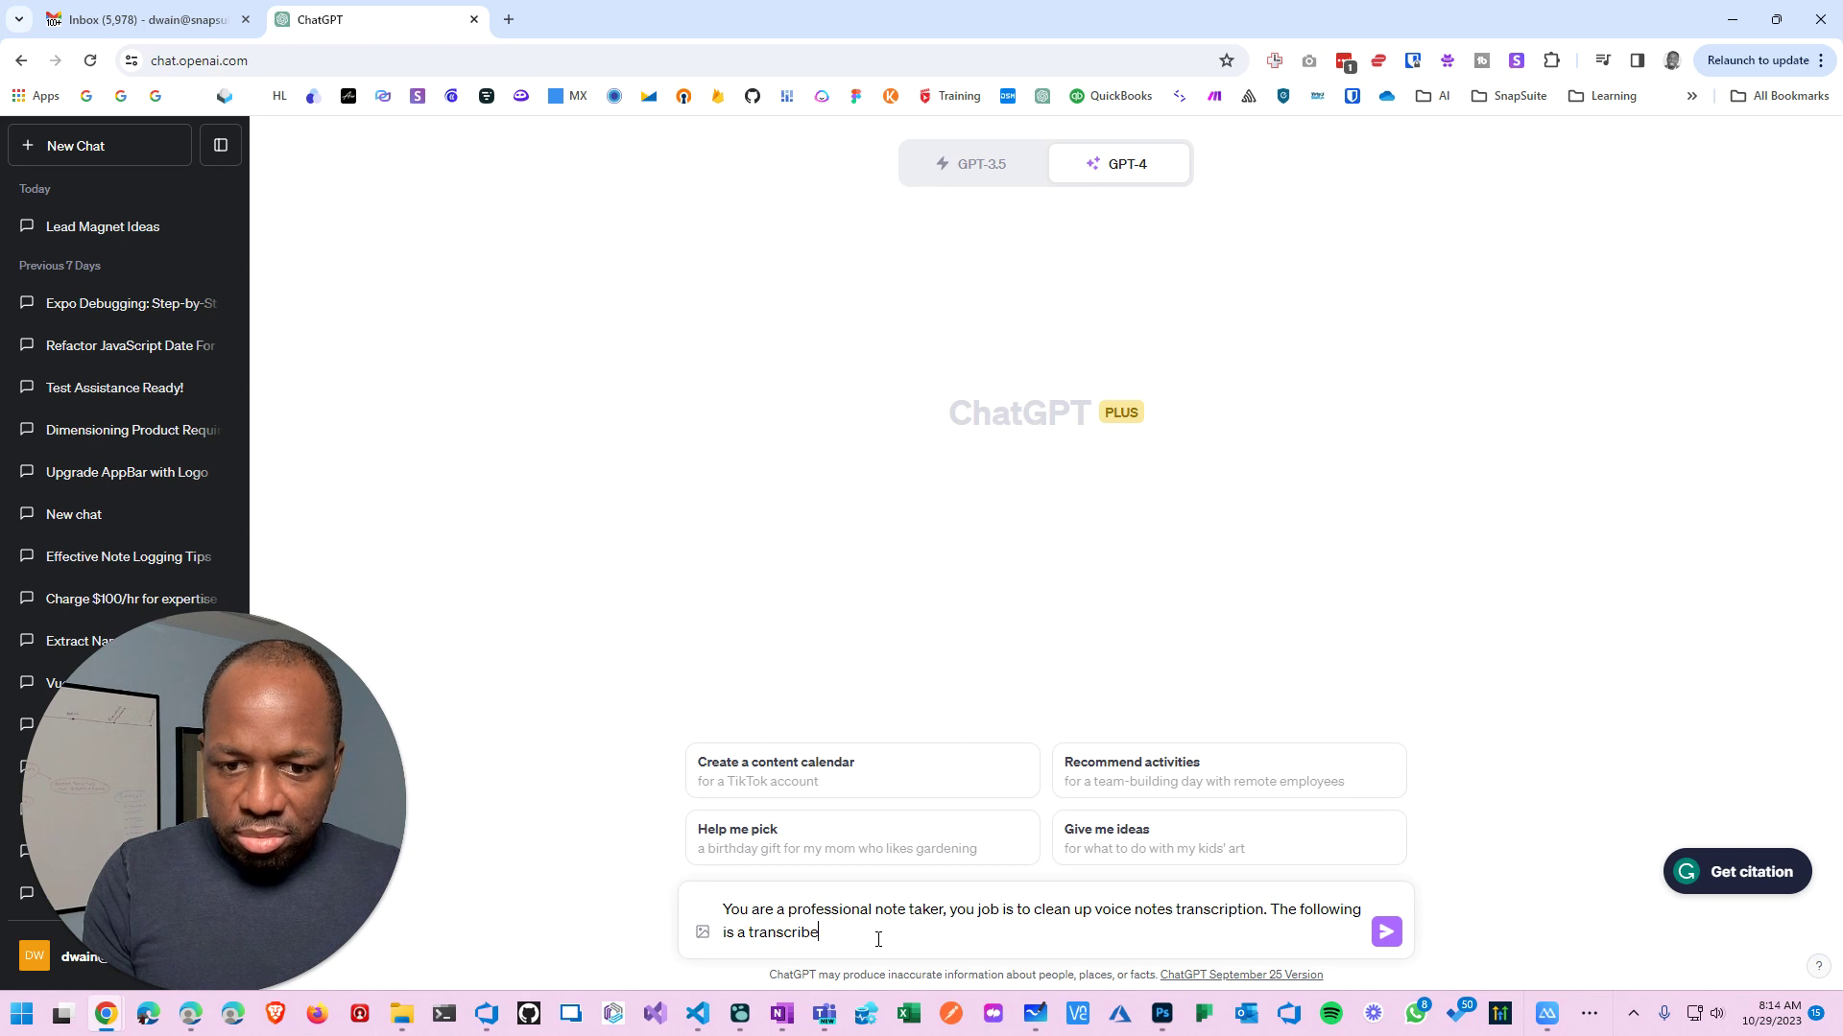
text(d m)
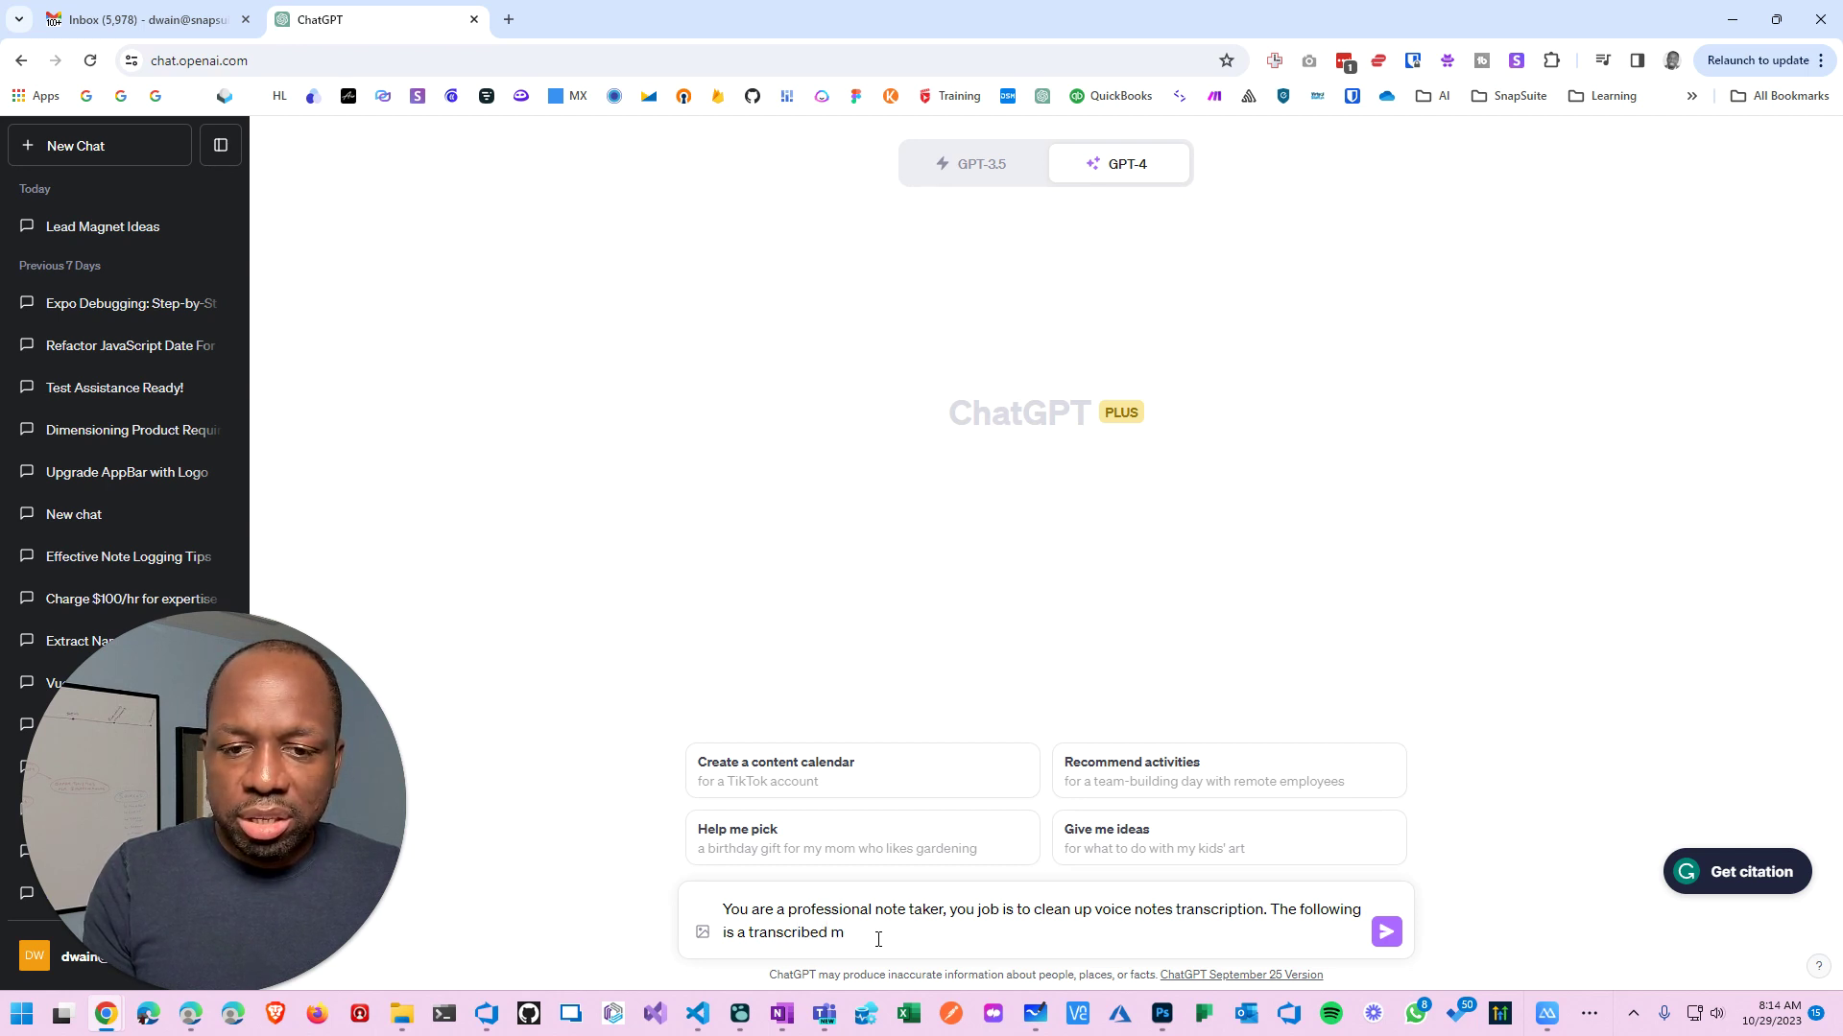
key(BackSpace)
text(voice )
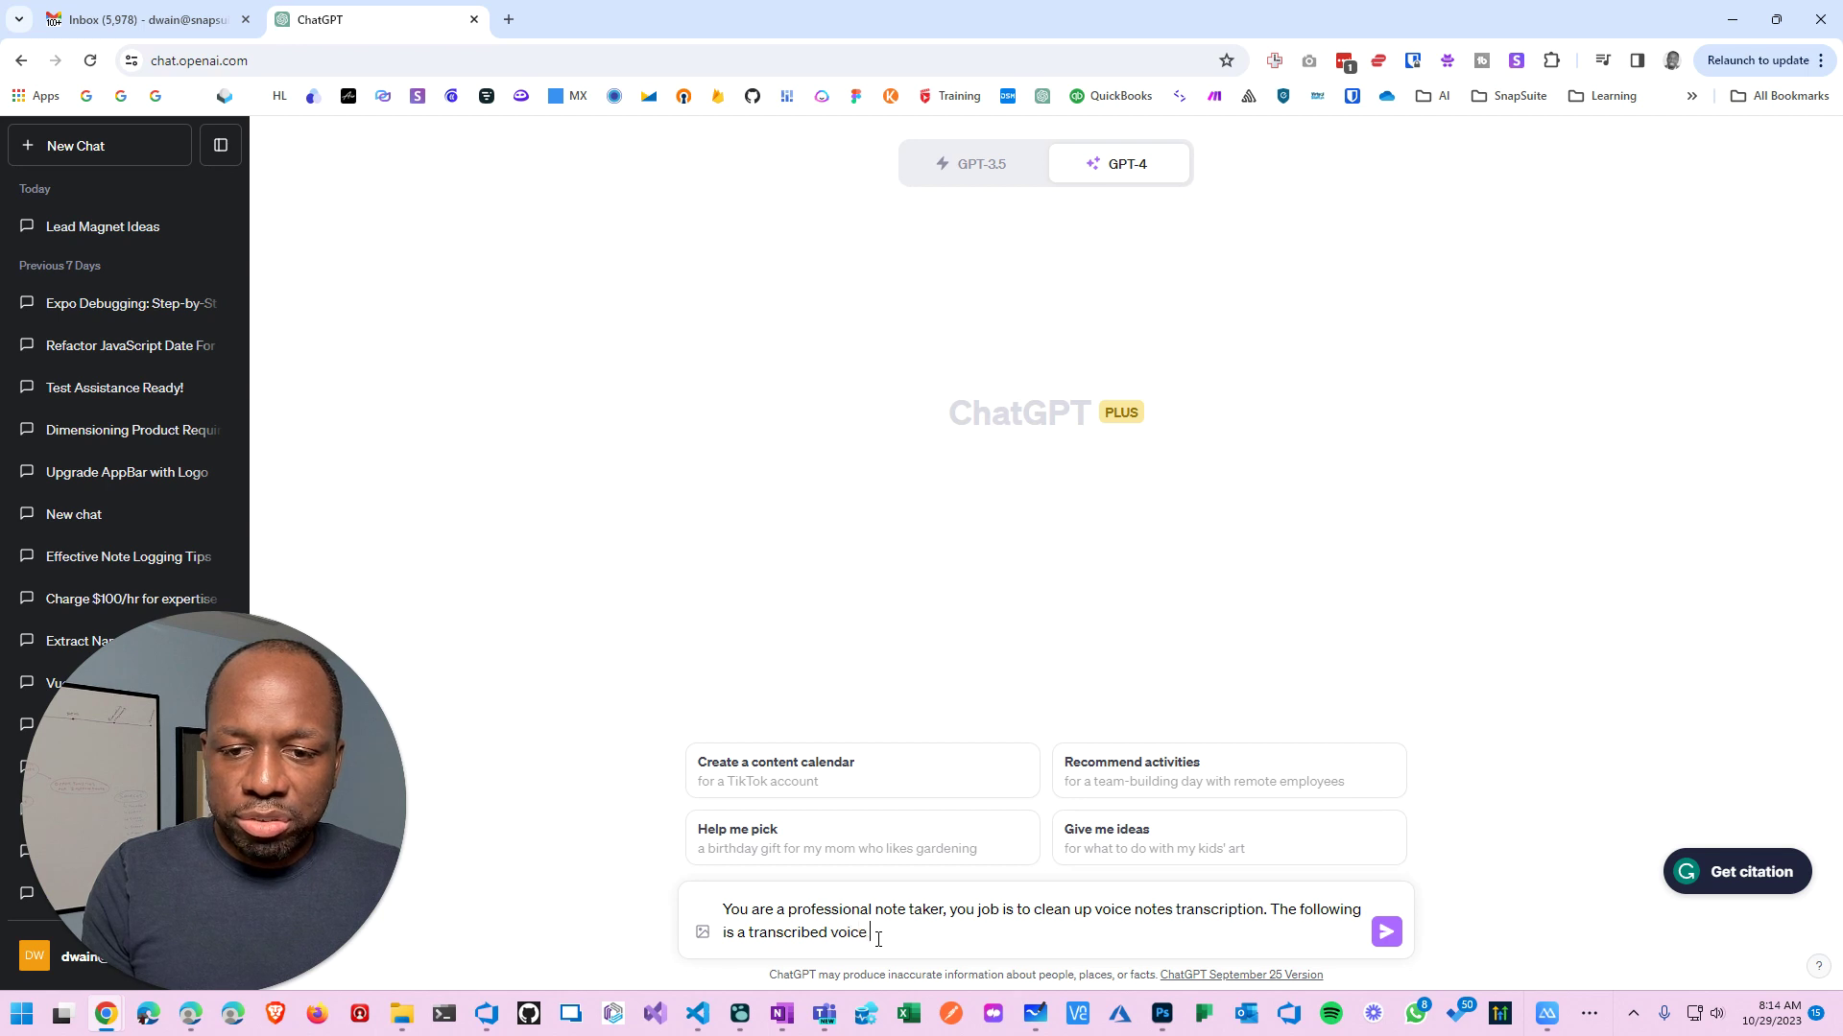
text(note, pl)
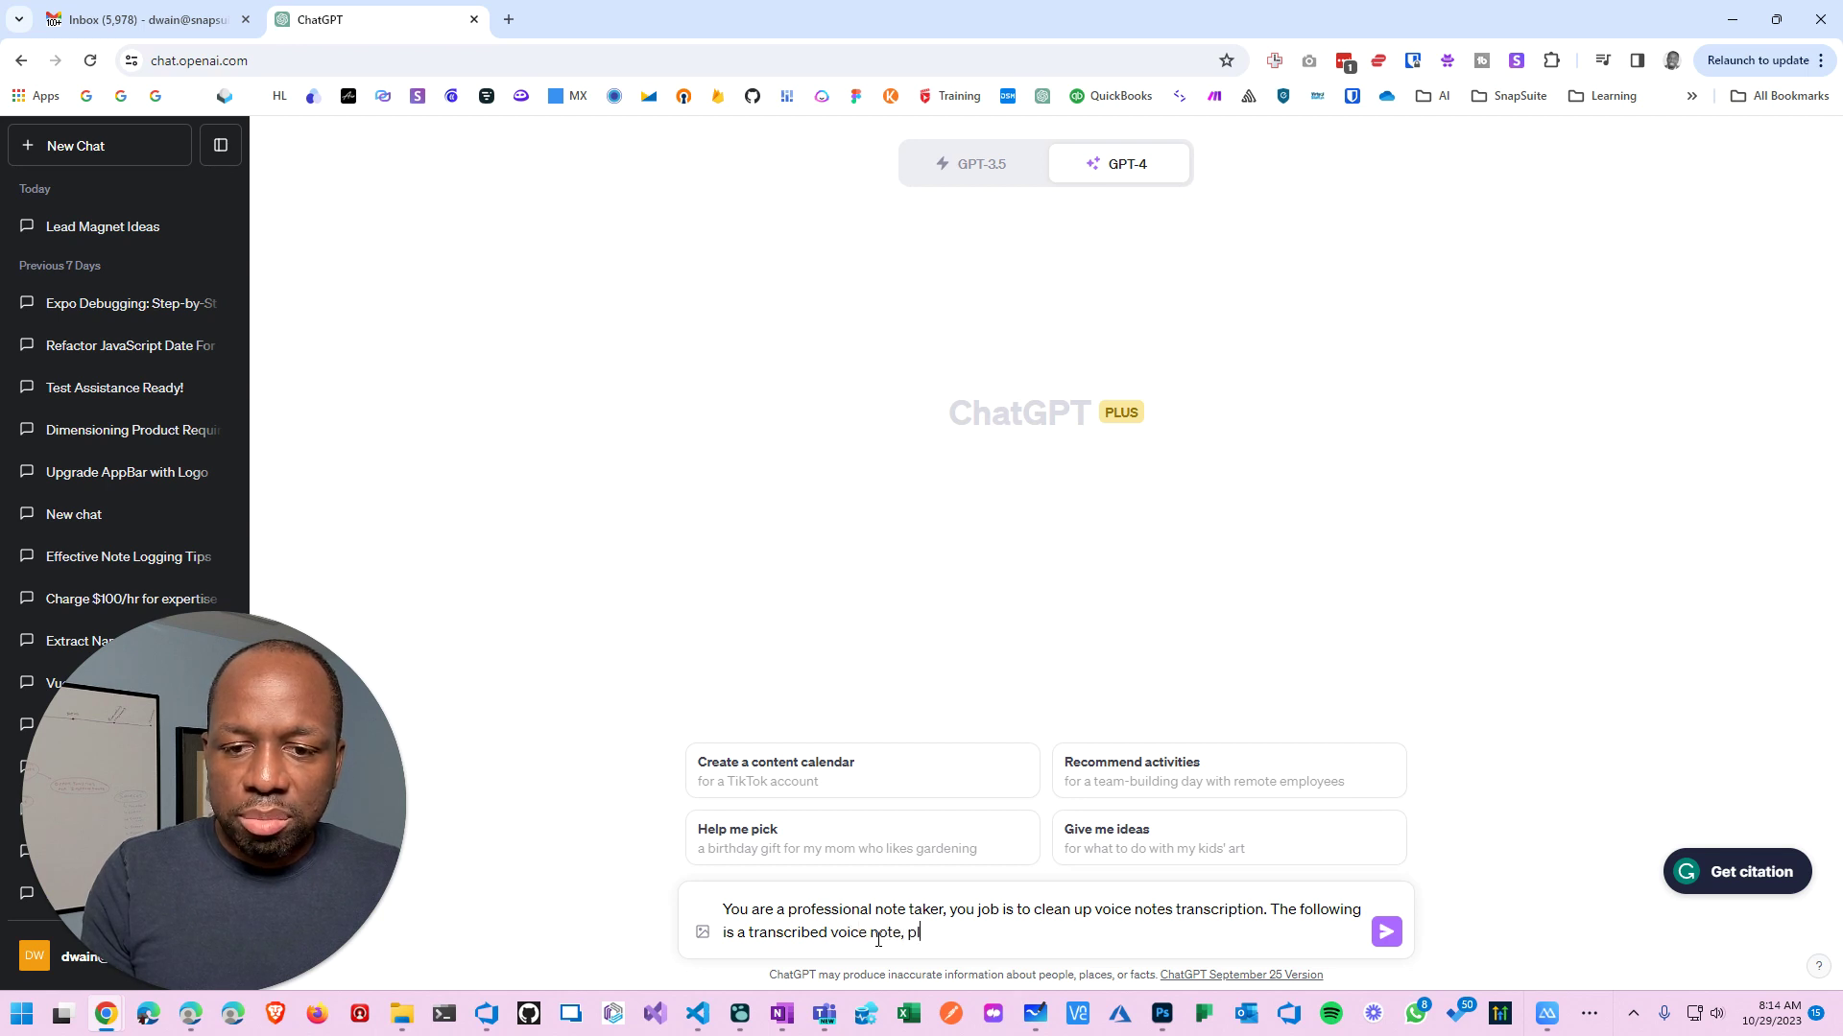
text(ease read a)
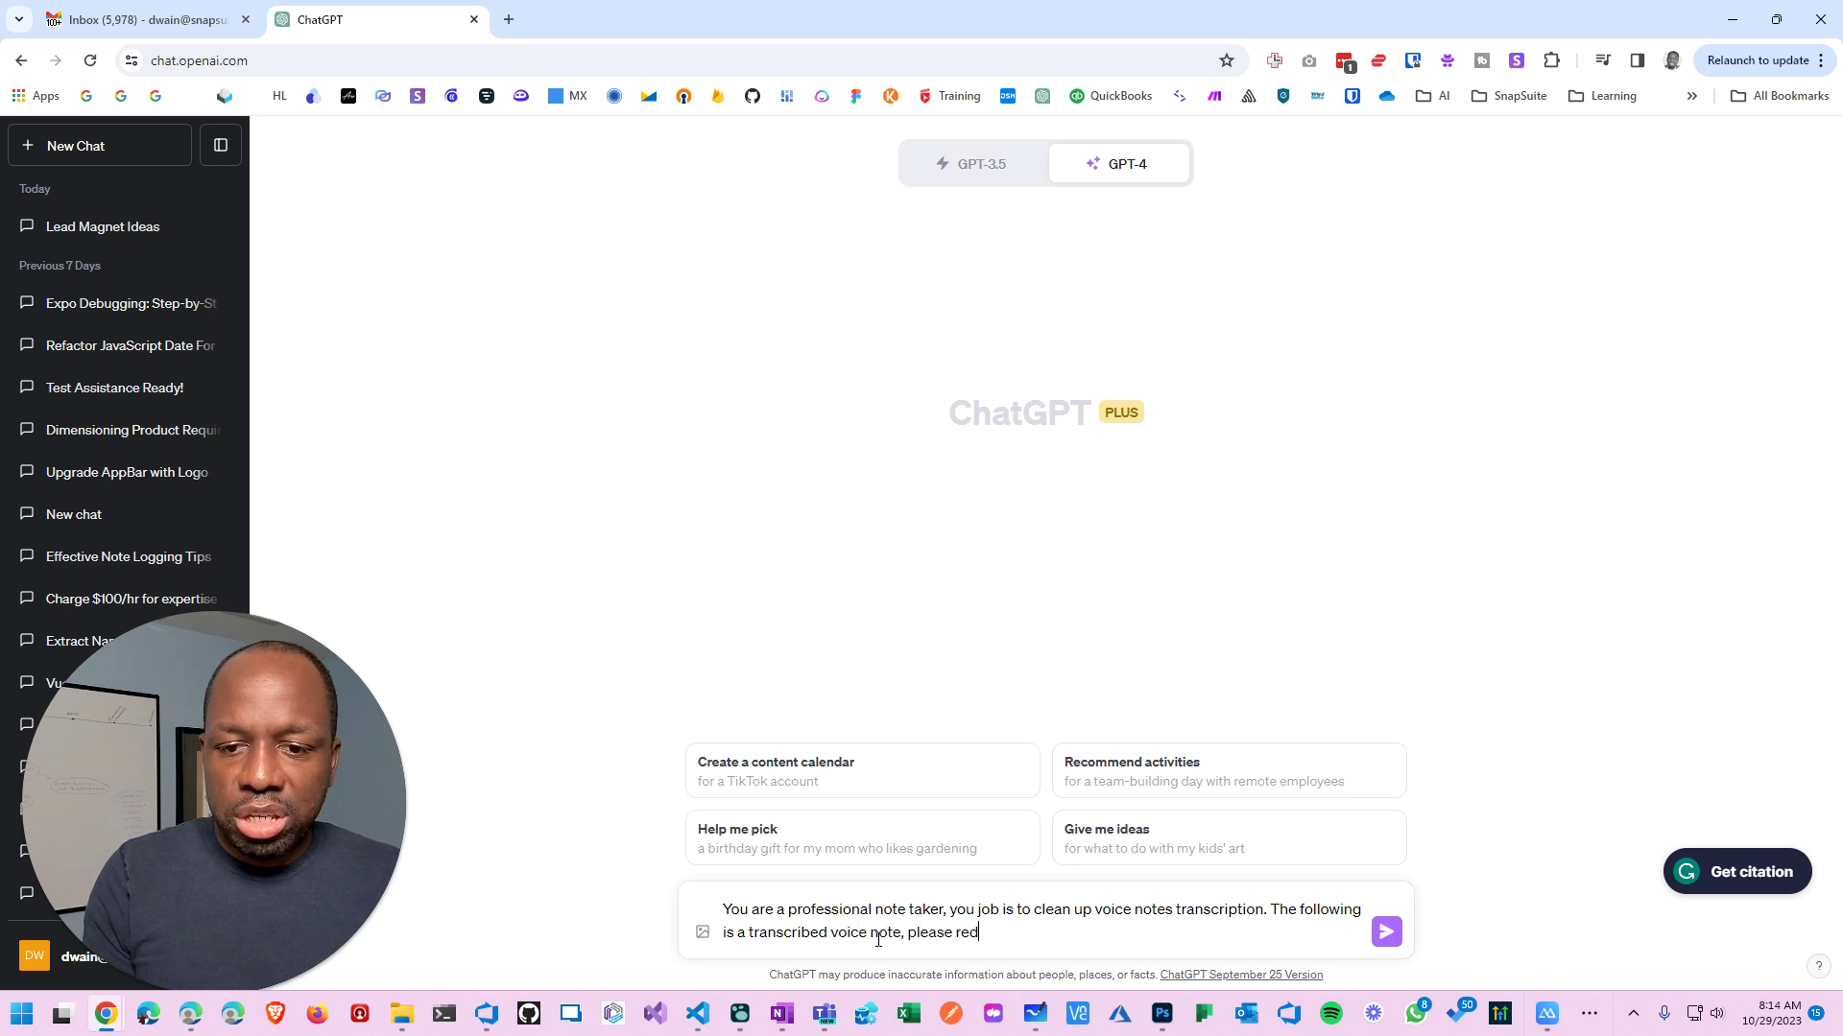
text(nd)
key(BackSpace)
key(BackSpace)
key(BackSpace)
key(BackSpace)
key(BackSpace)
key(BackSpace)
key(BackSpace)
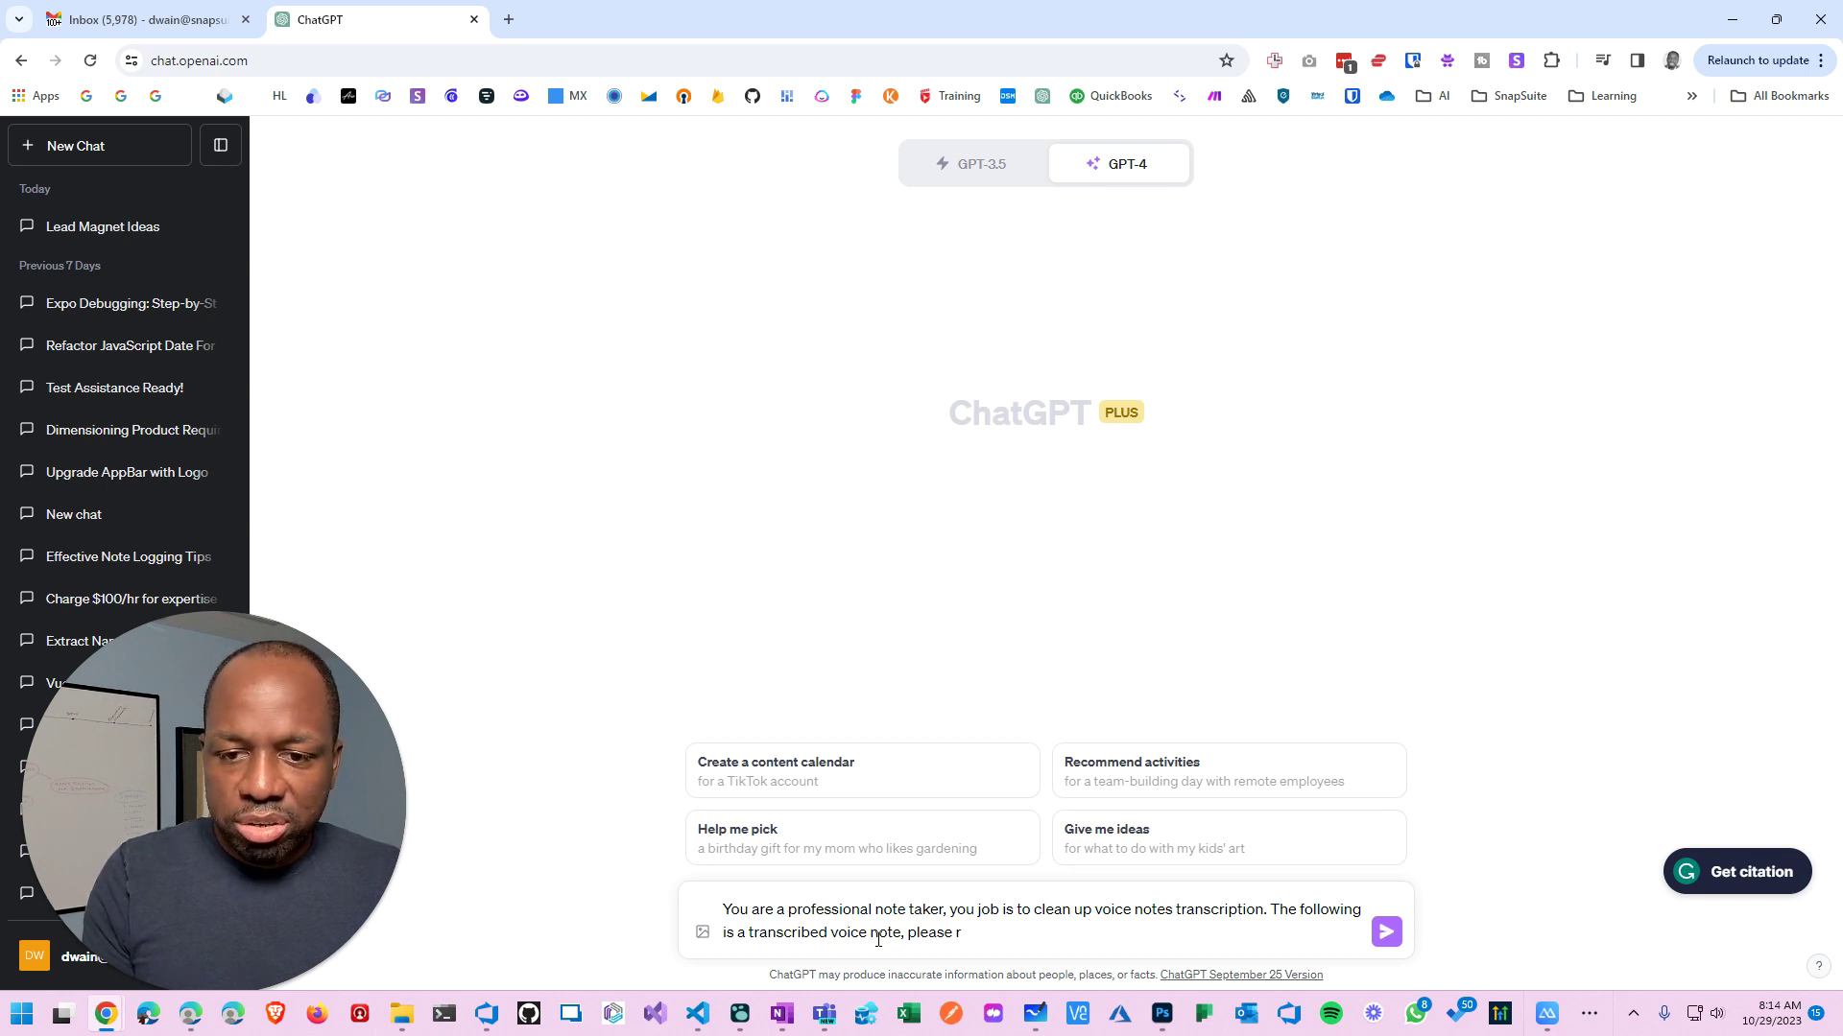
text(ewrite t)
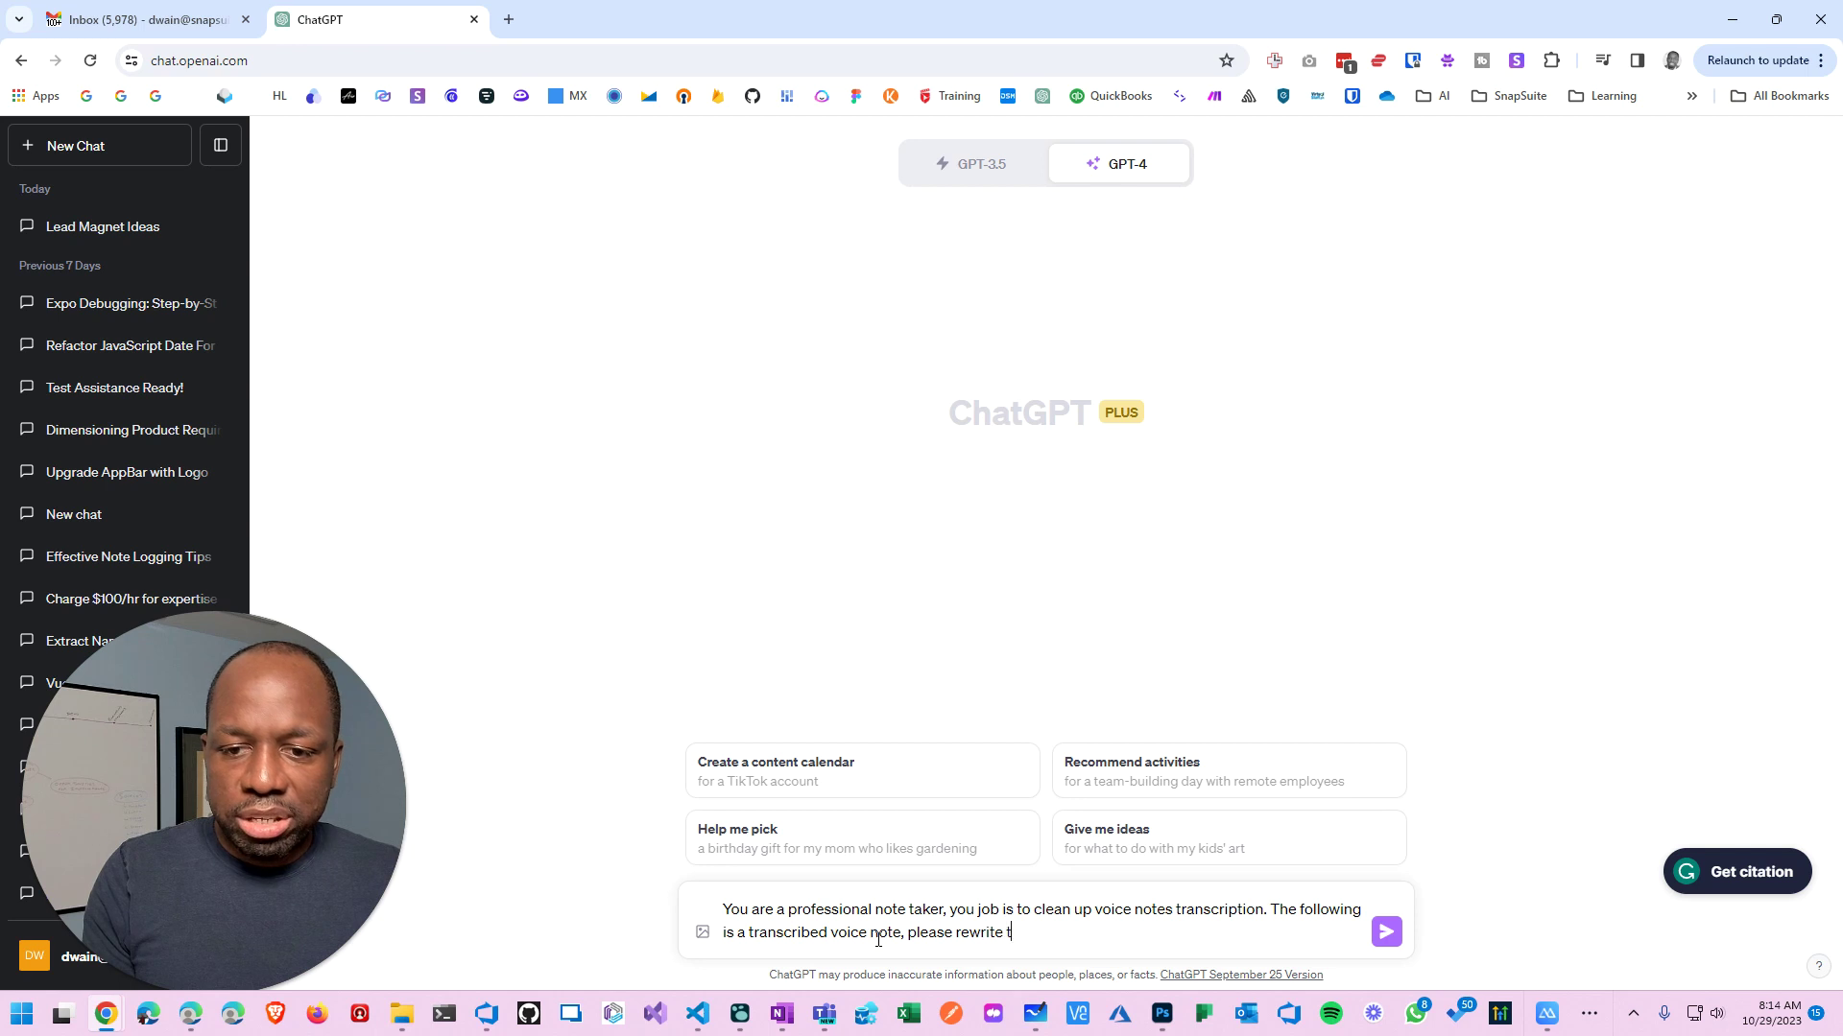
key(BackSpace)
text(it)
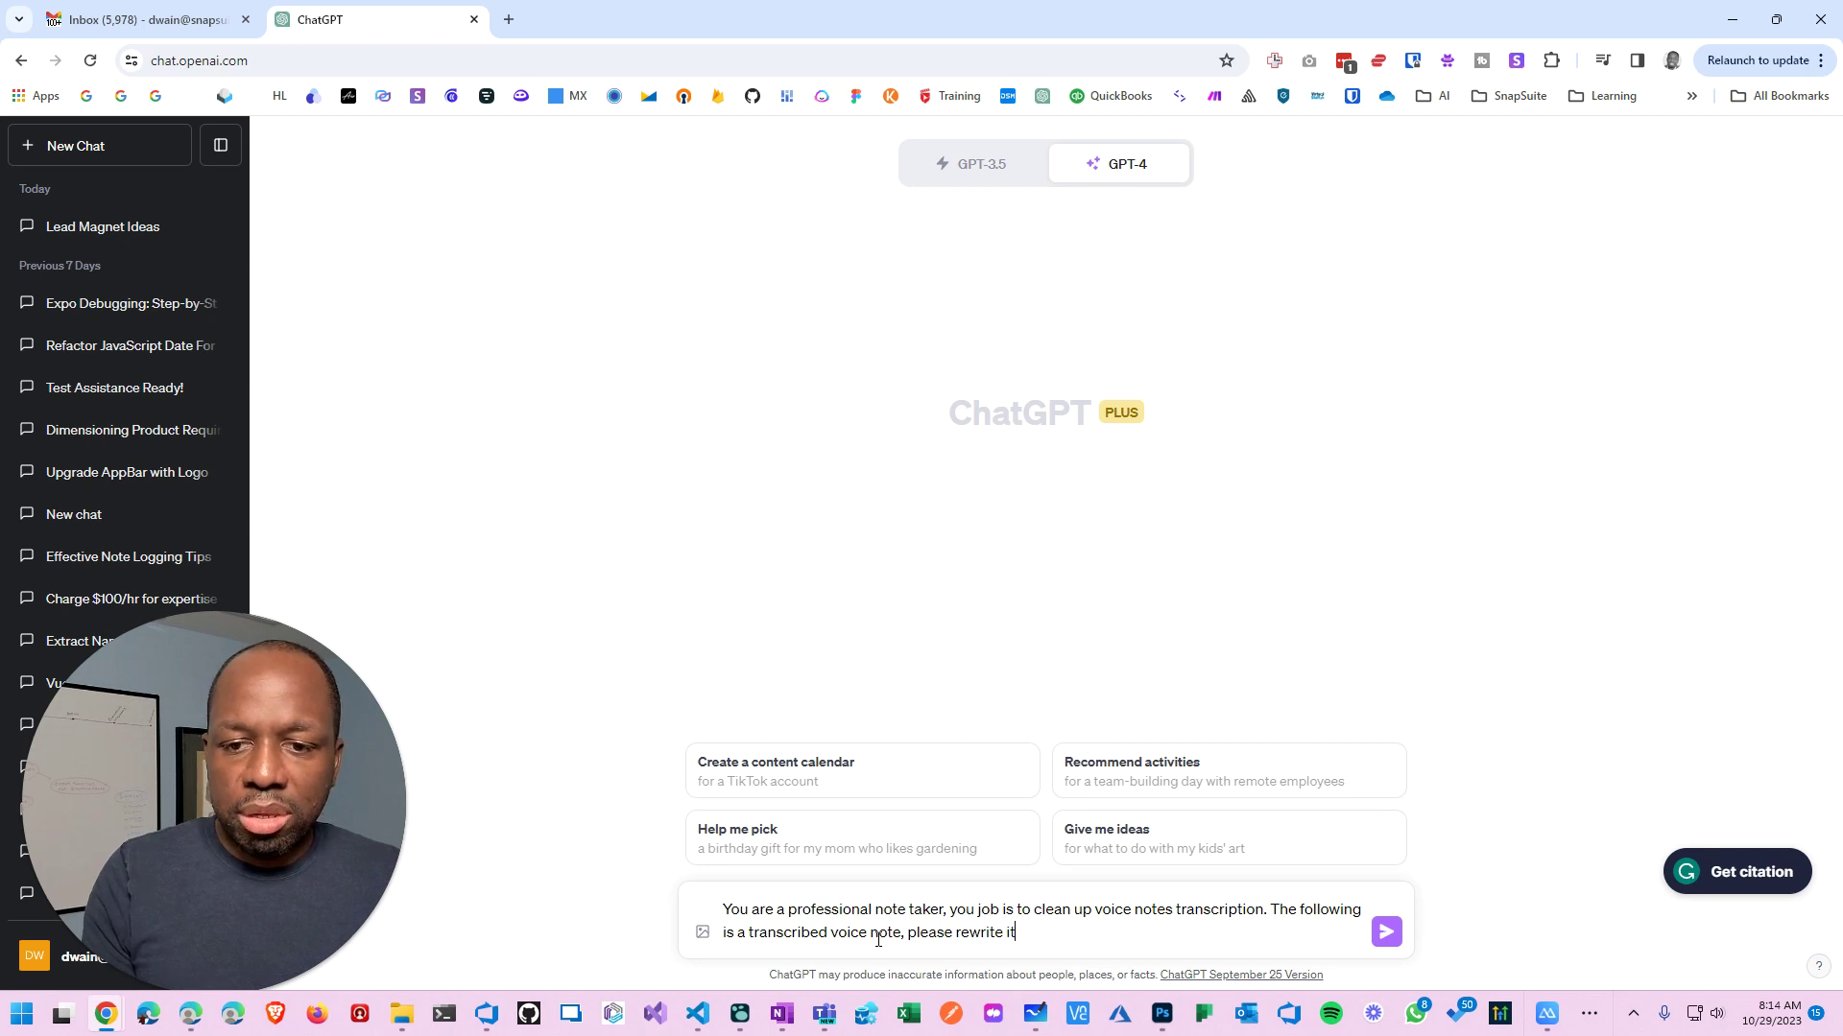
text( and m)
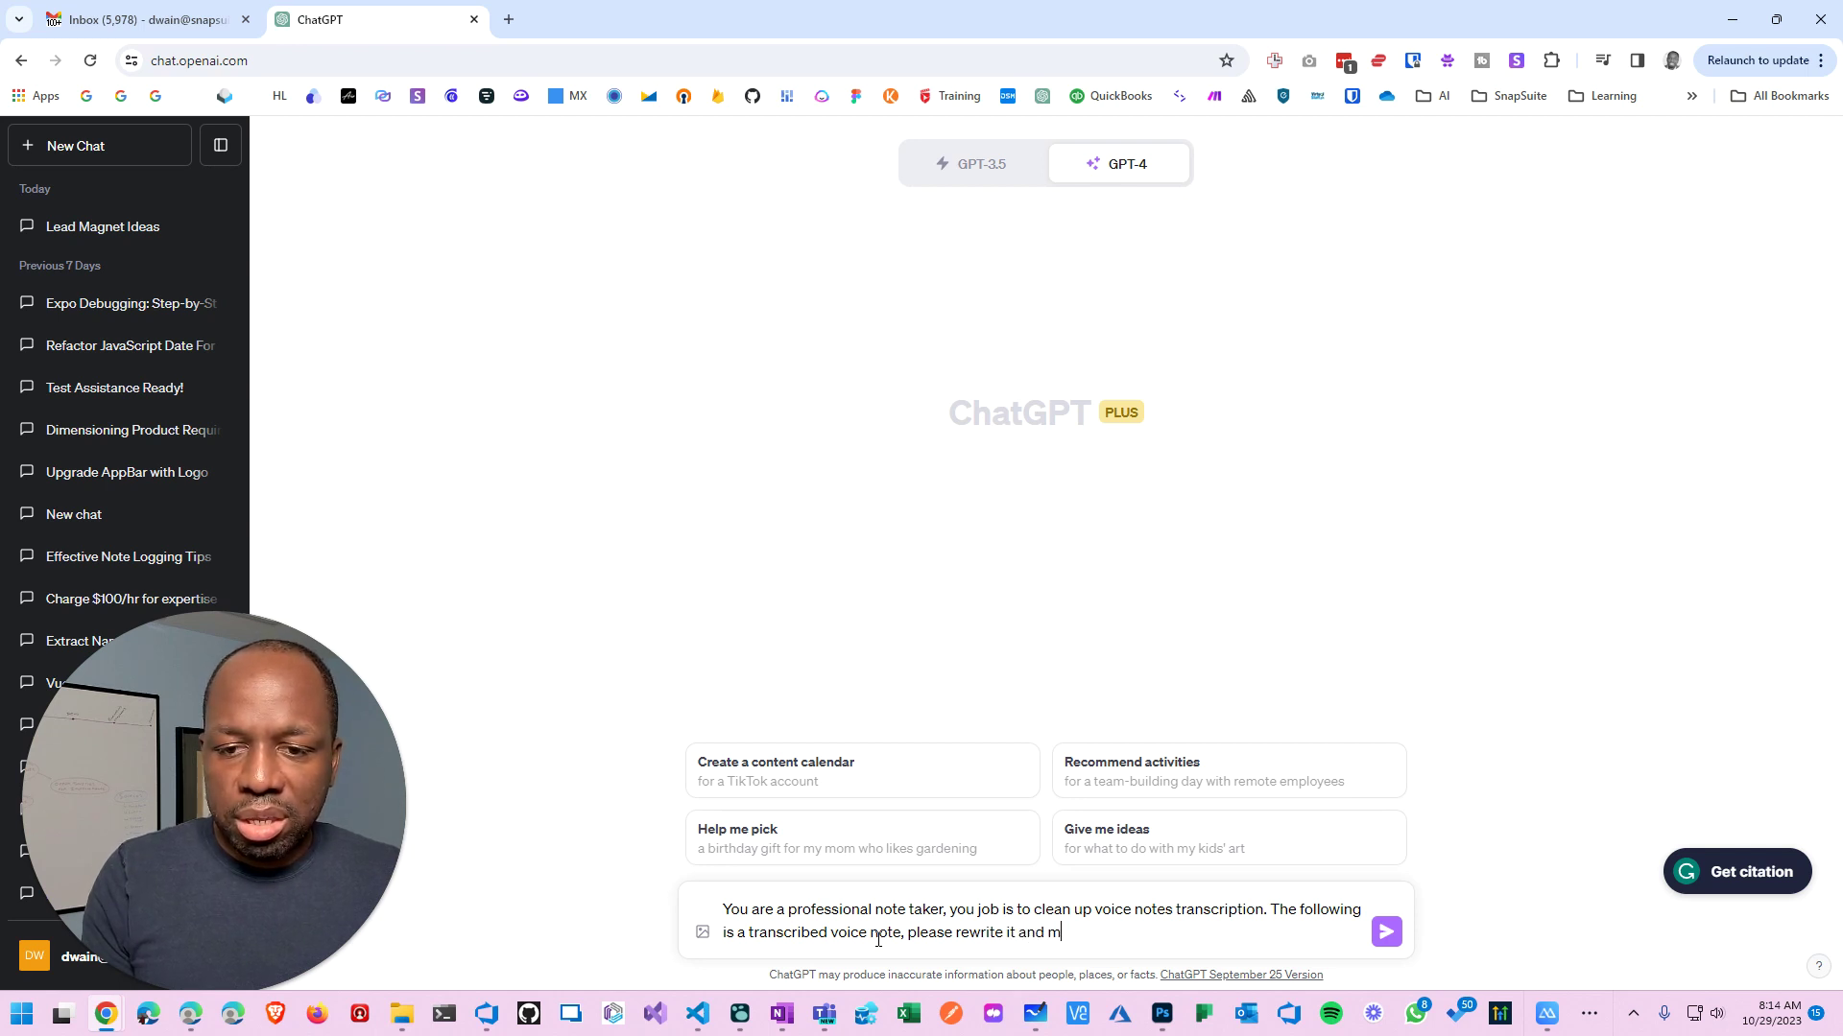
text(ake it soun)
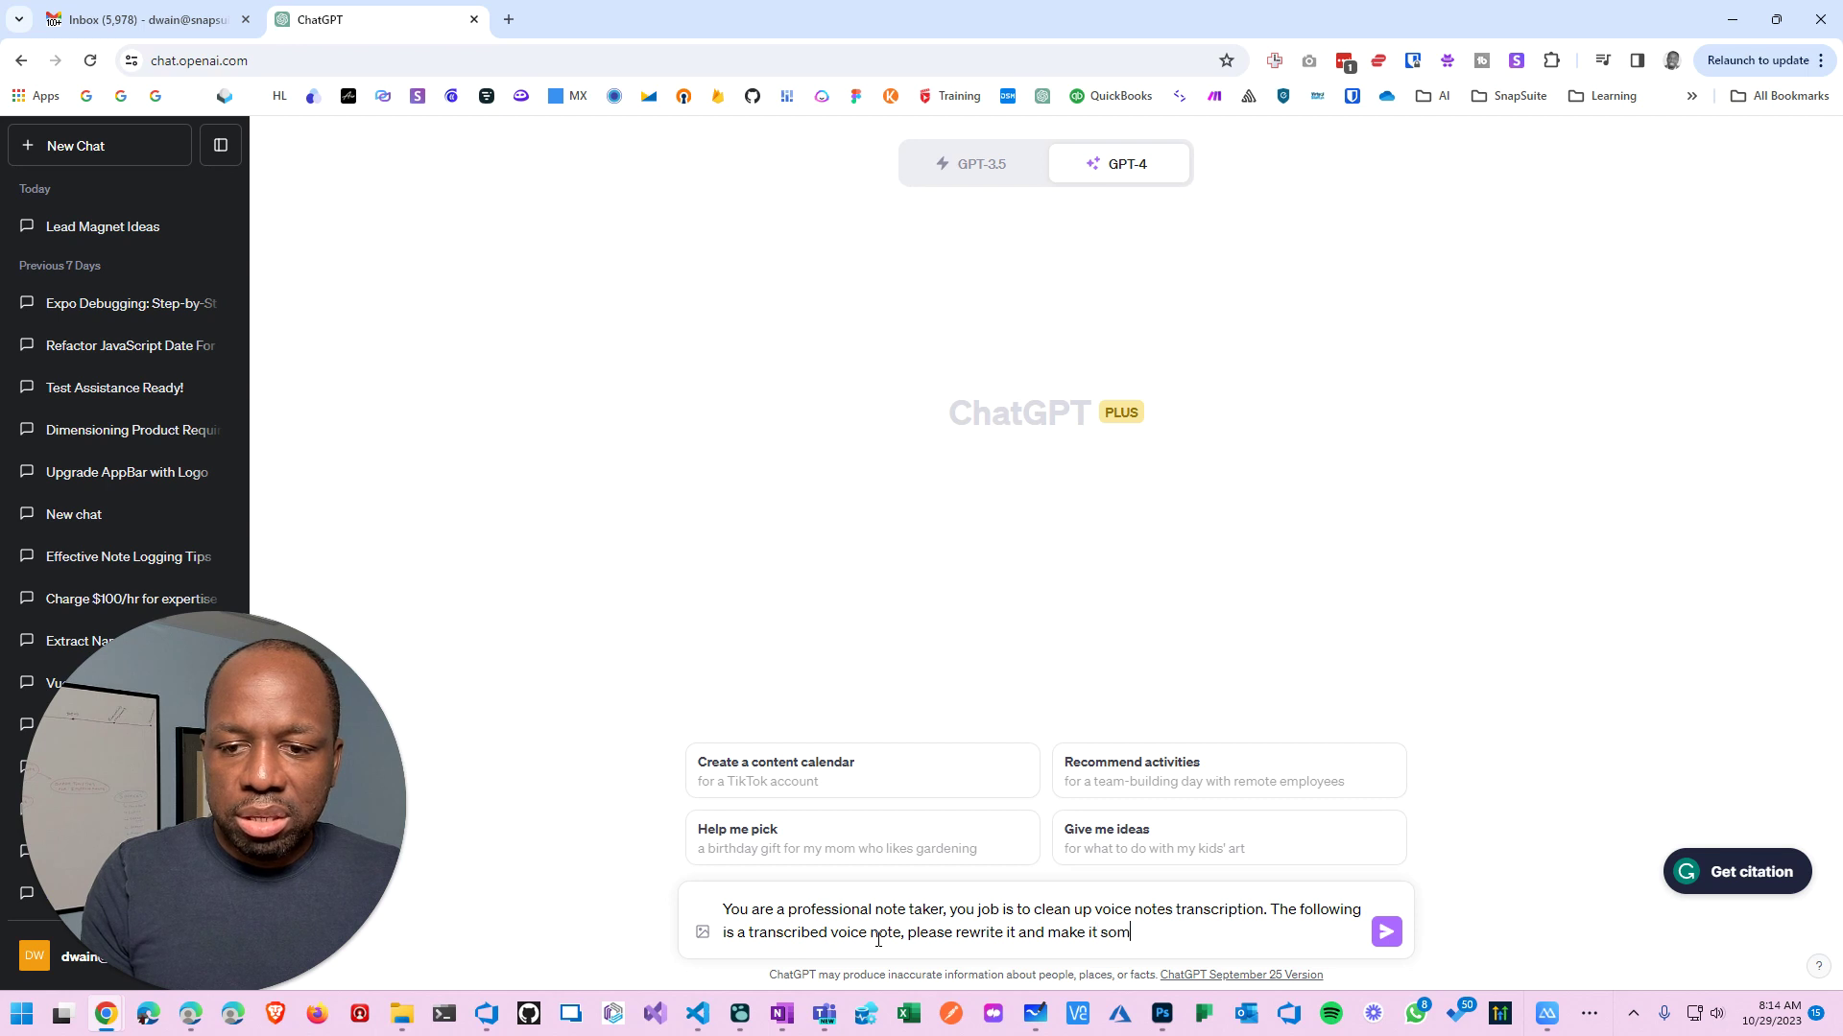
key(BackSpace)
key(BackSpace)
key(BackSpace)
text(ound more )
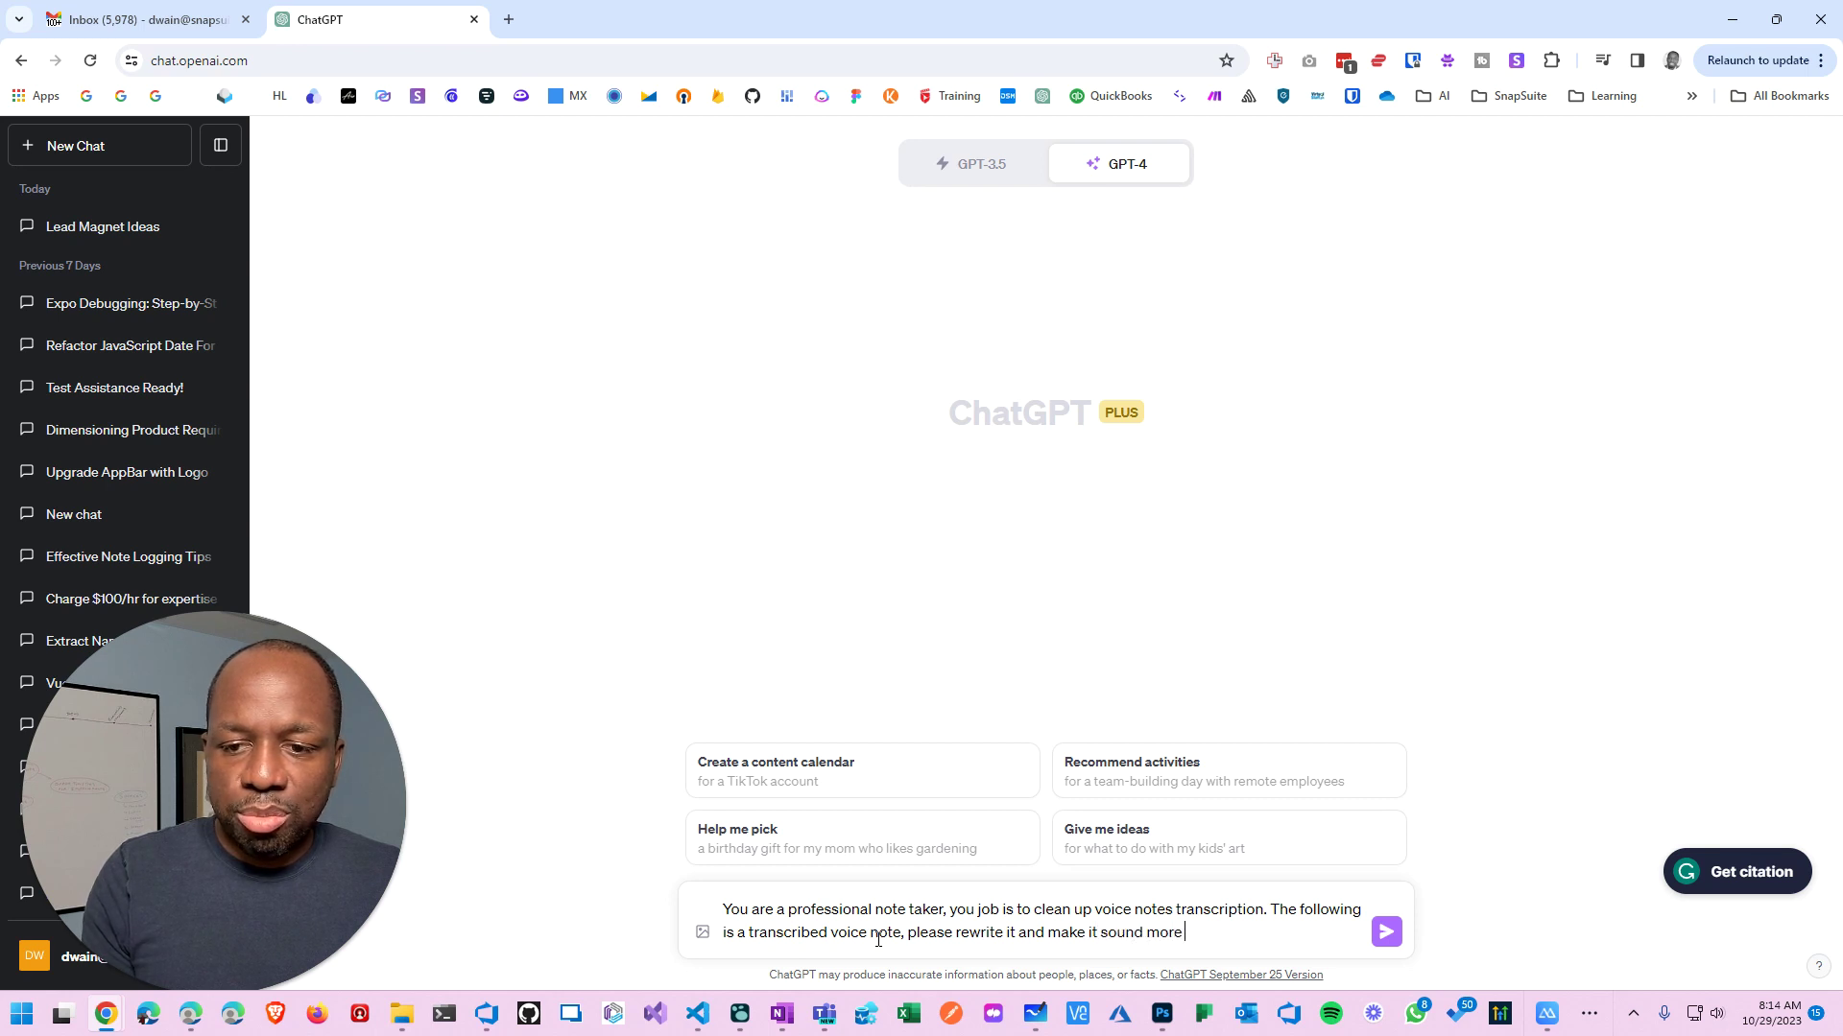
text(profess)
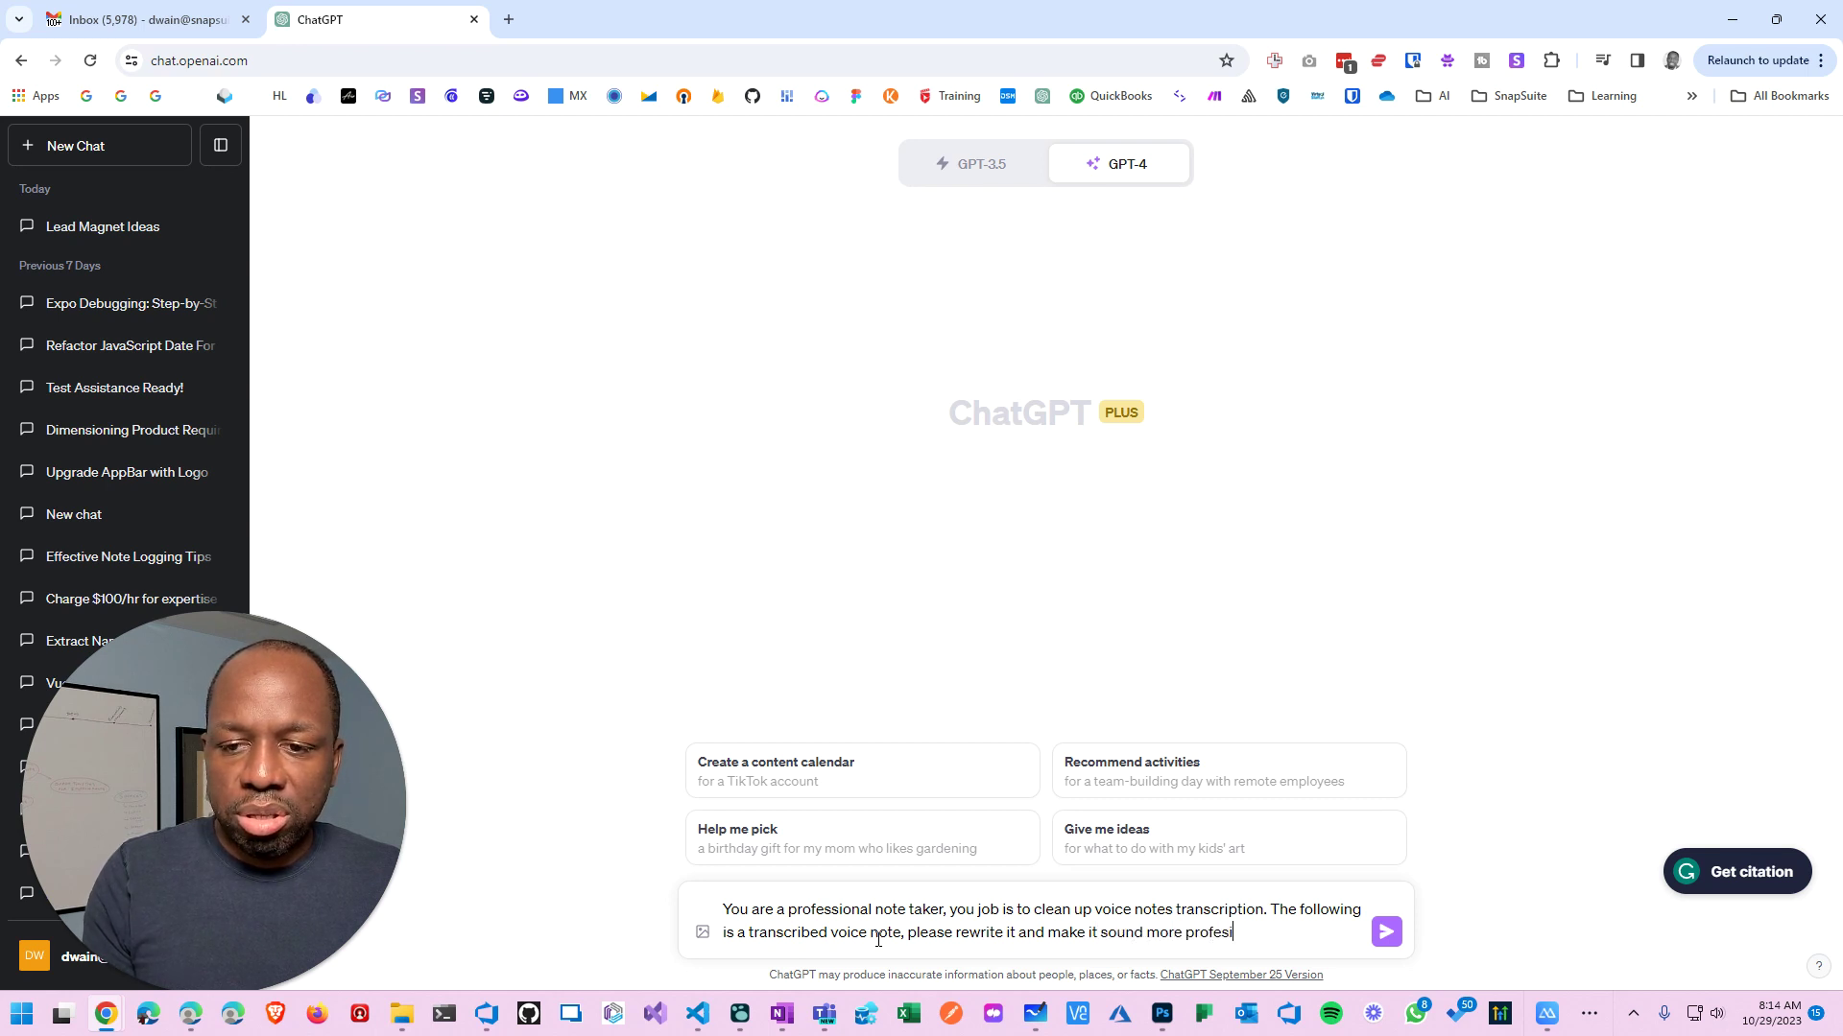
text(ional:)
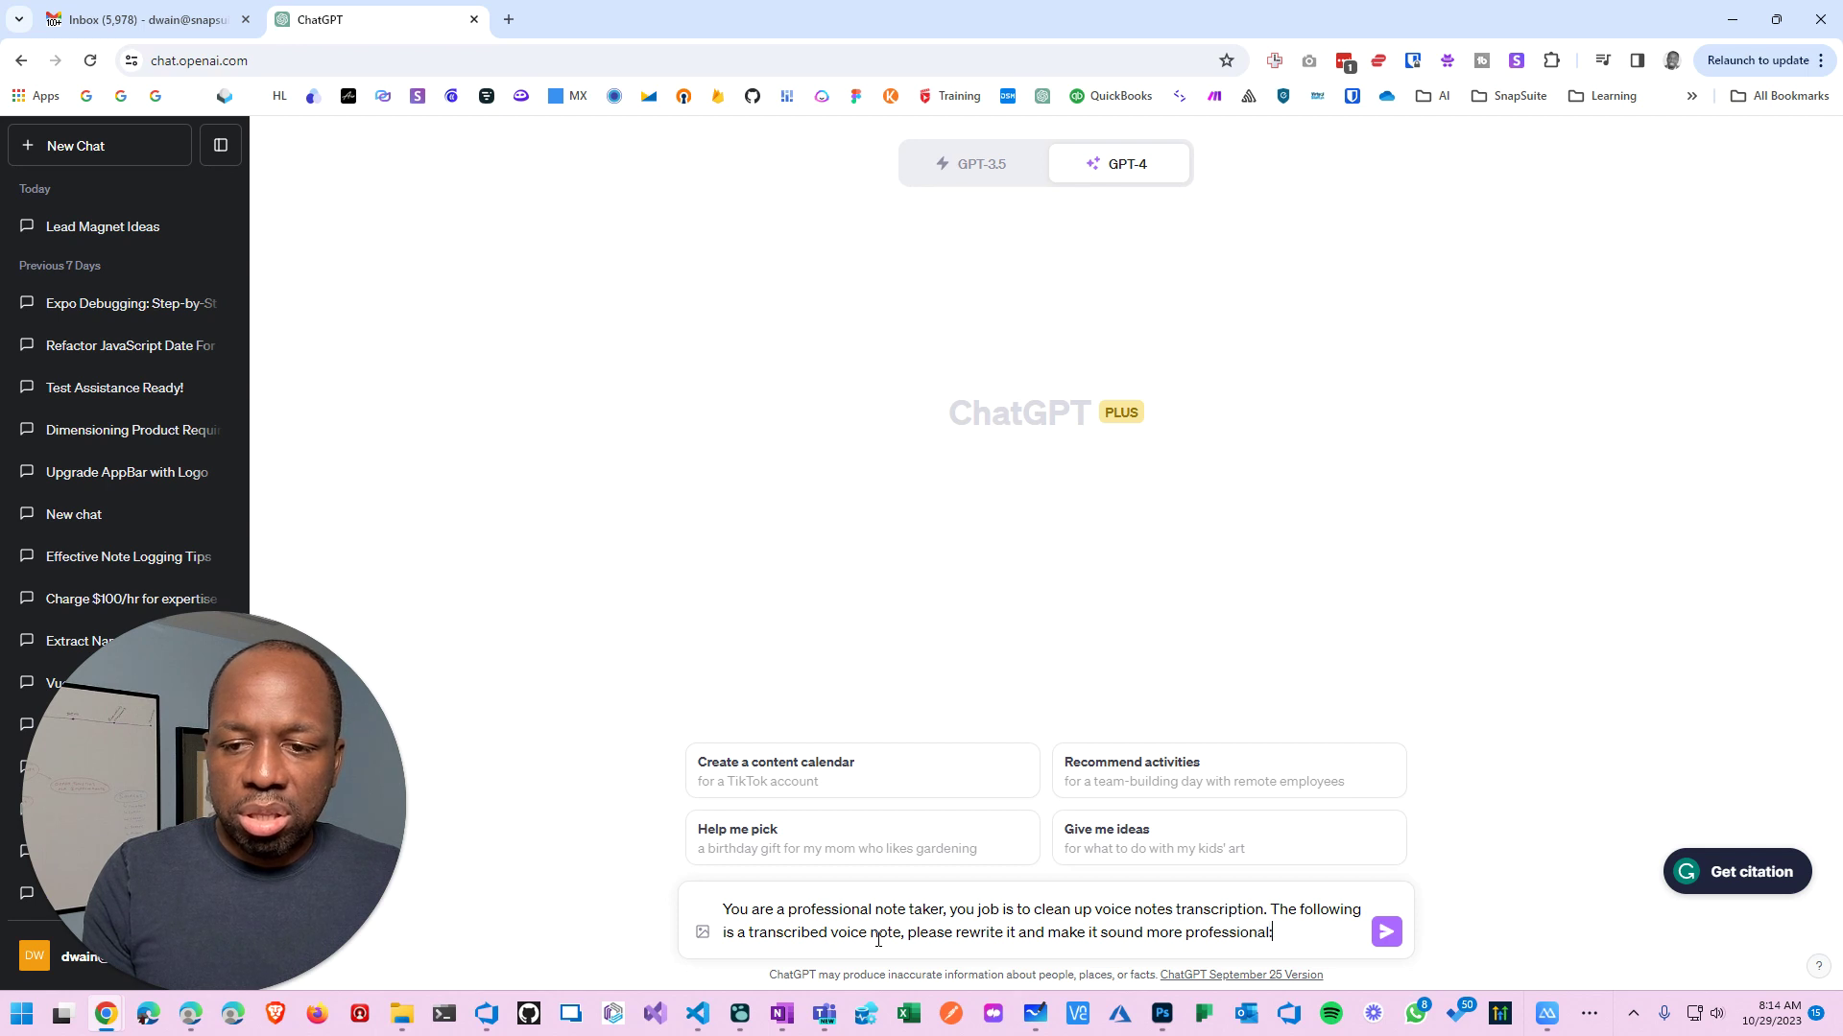
key(shift+Return)
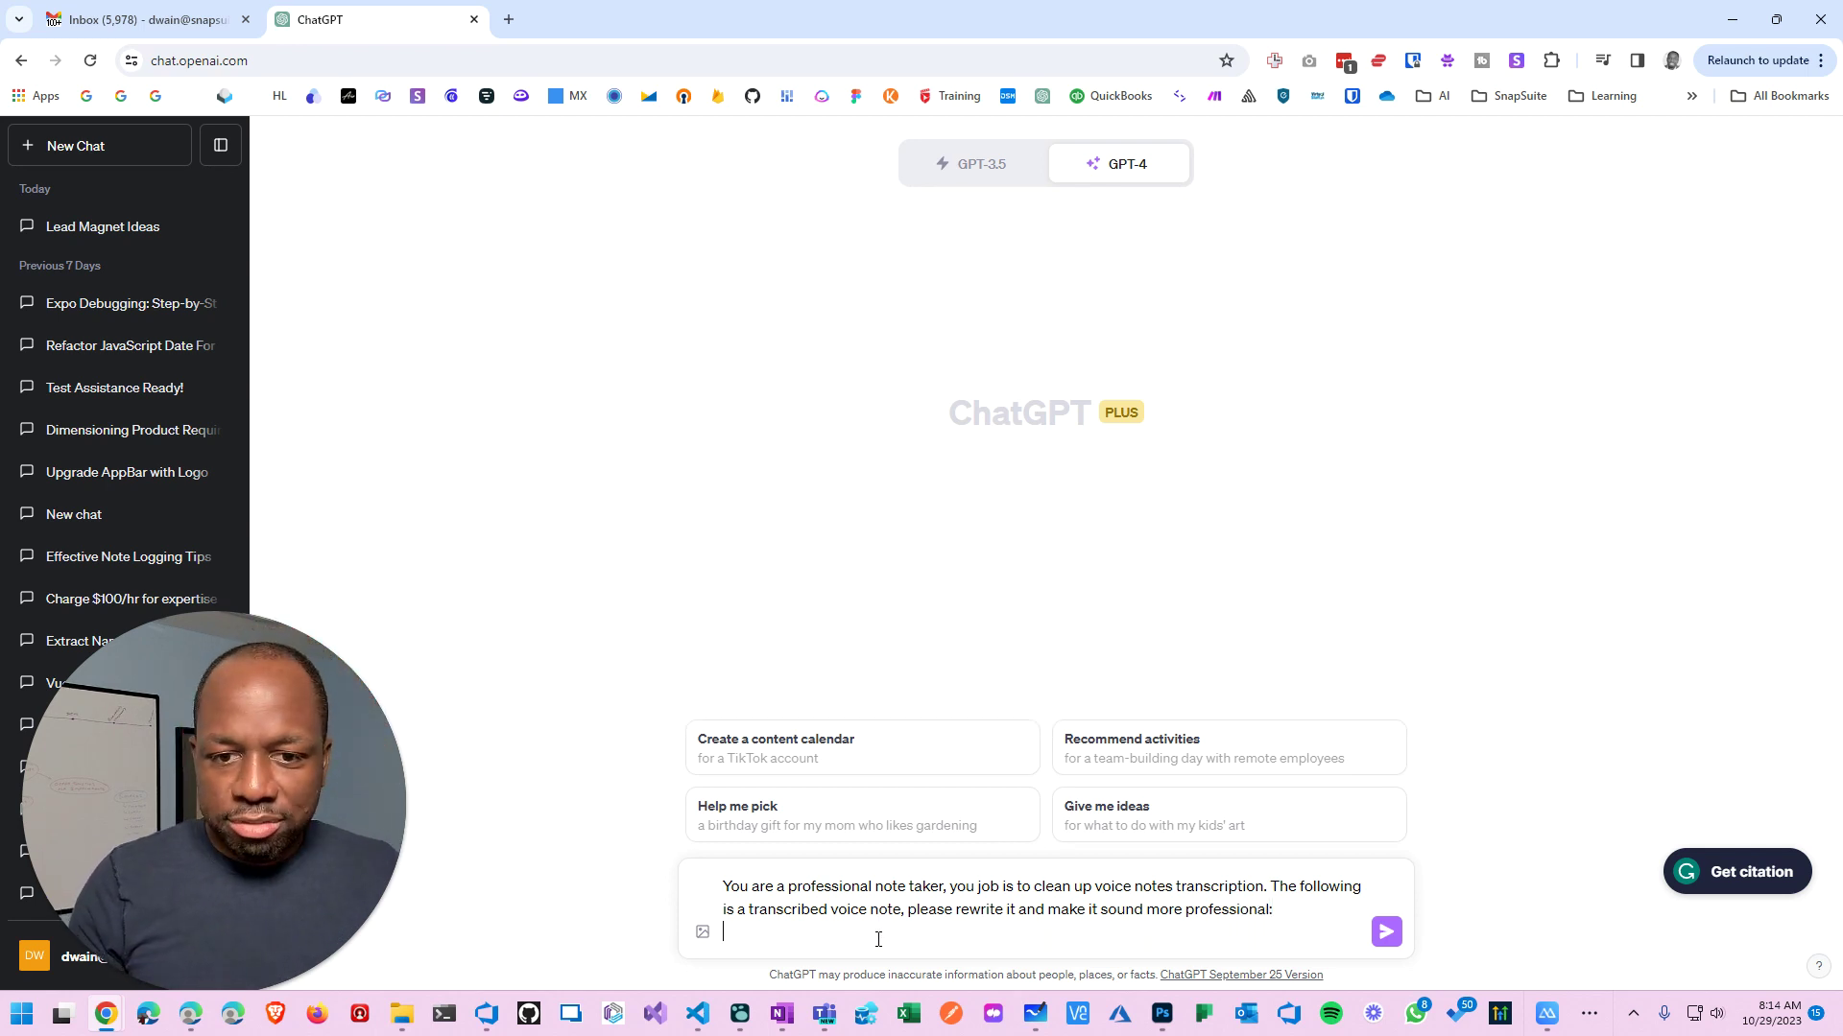
- Paste the voice note into the prompt, send it to GPT-4, and select the rewritten answer
text(this is an example of how to record voice notes that's going to be transcribed and then sent over to chatGPT for additional processing this way ChatGPT can take that notes and formalize it make it more cleaner and then once it cleans up that knows that it will basically send it to me so I could then added to my Teams or someplace where I could further edit the notes thanks)
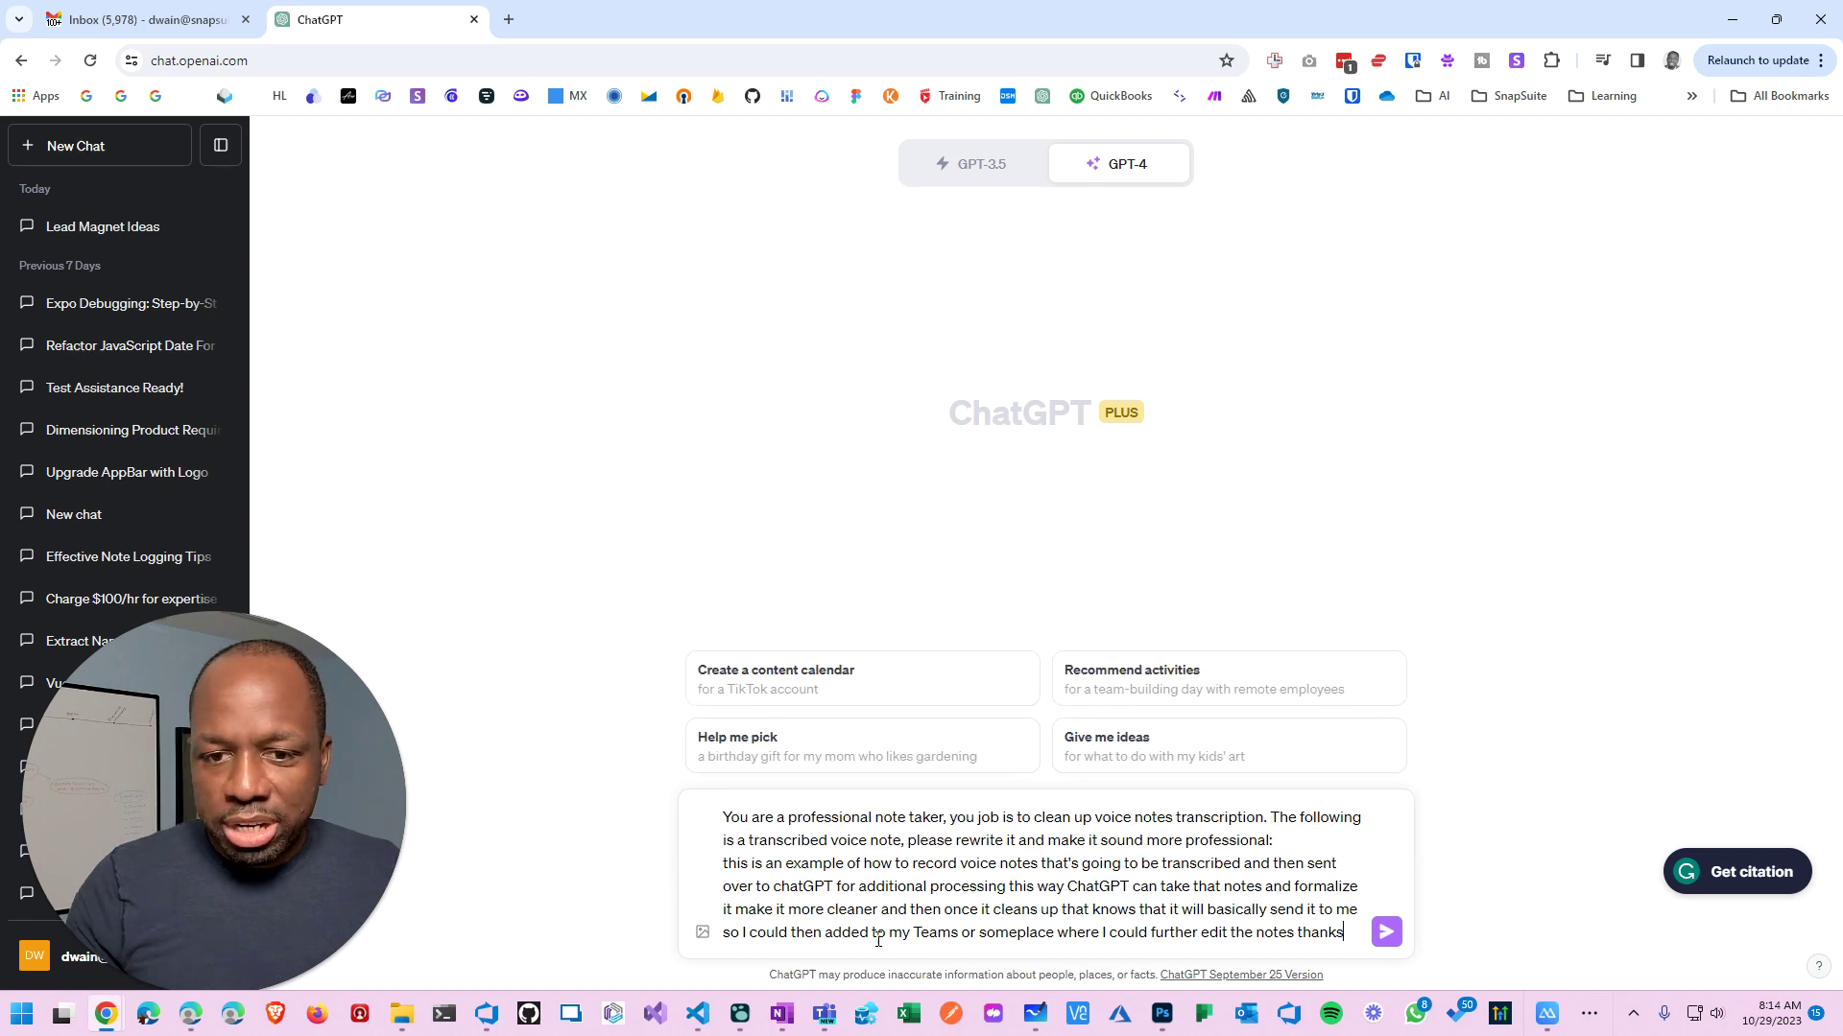
click(1388, 931)
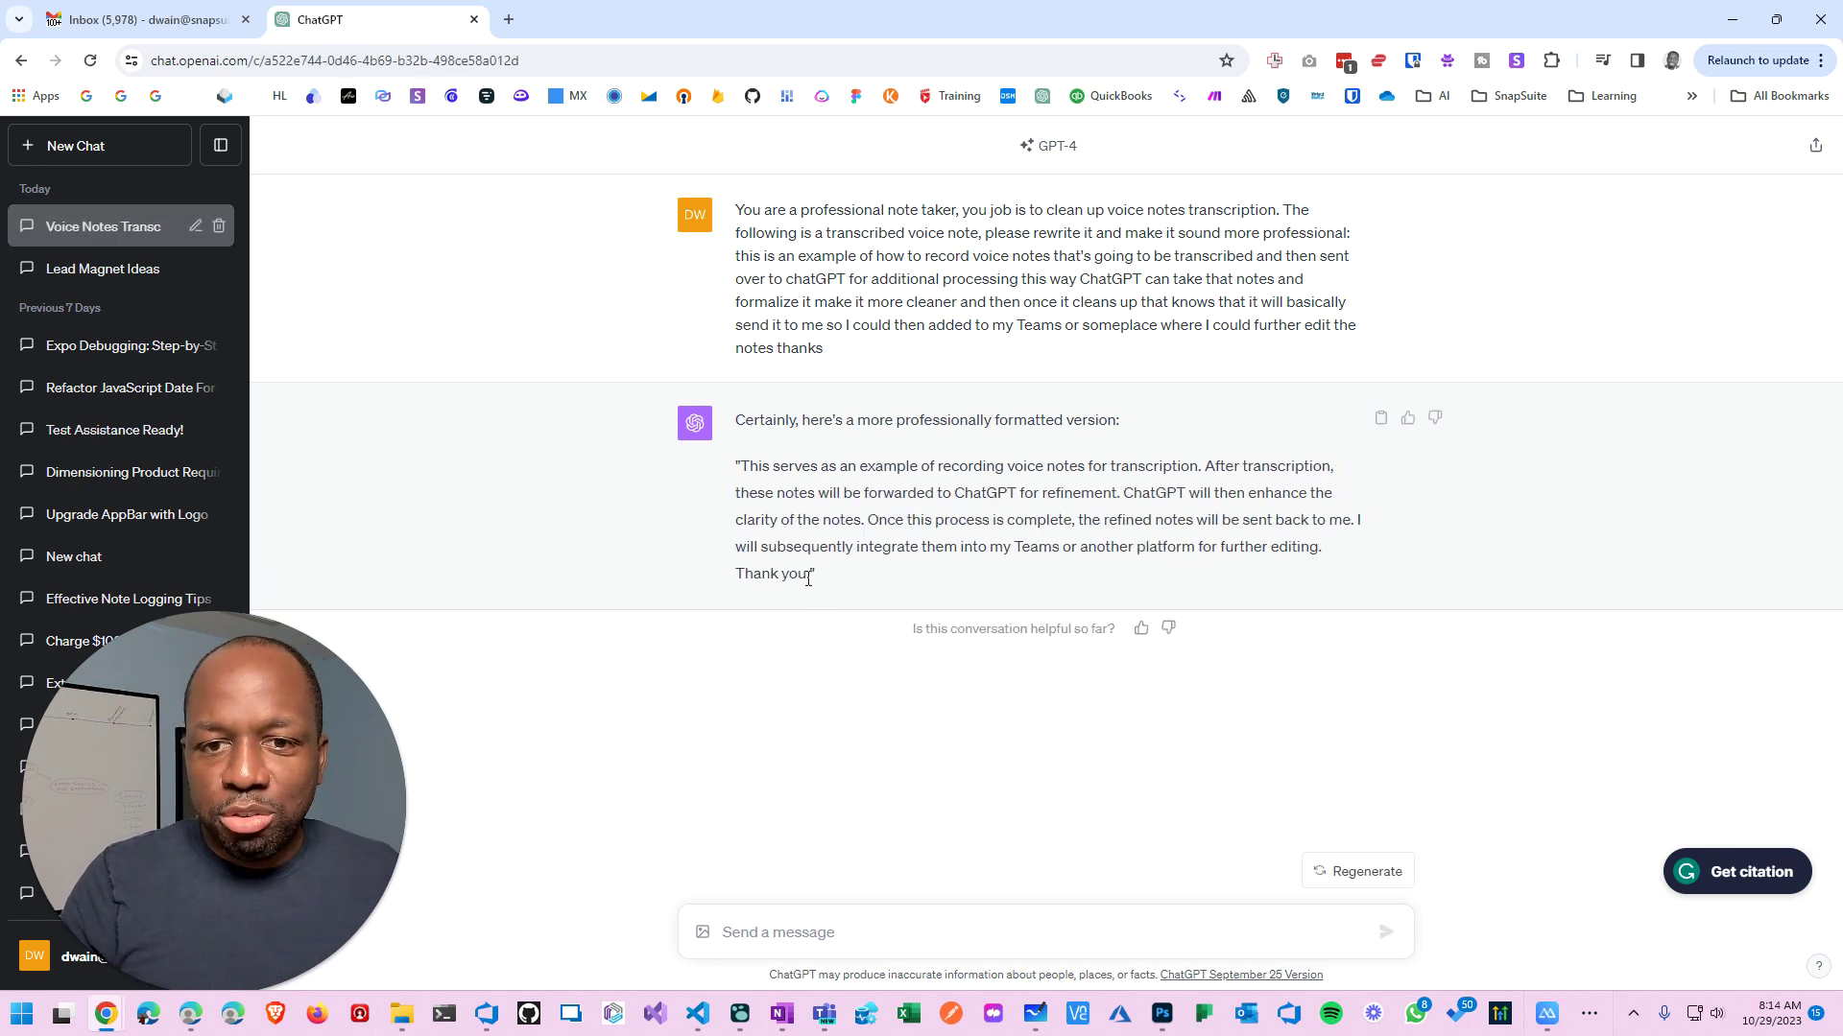
drag(808, 576, 747, 475)
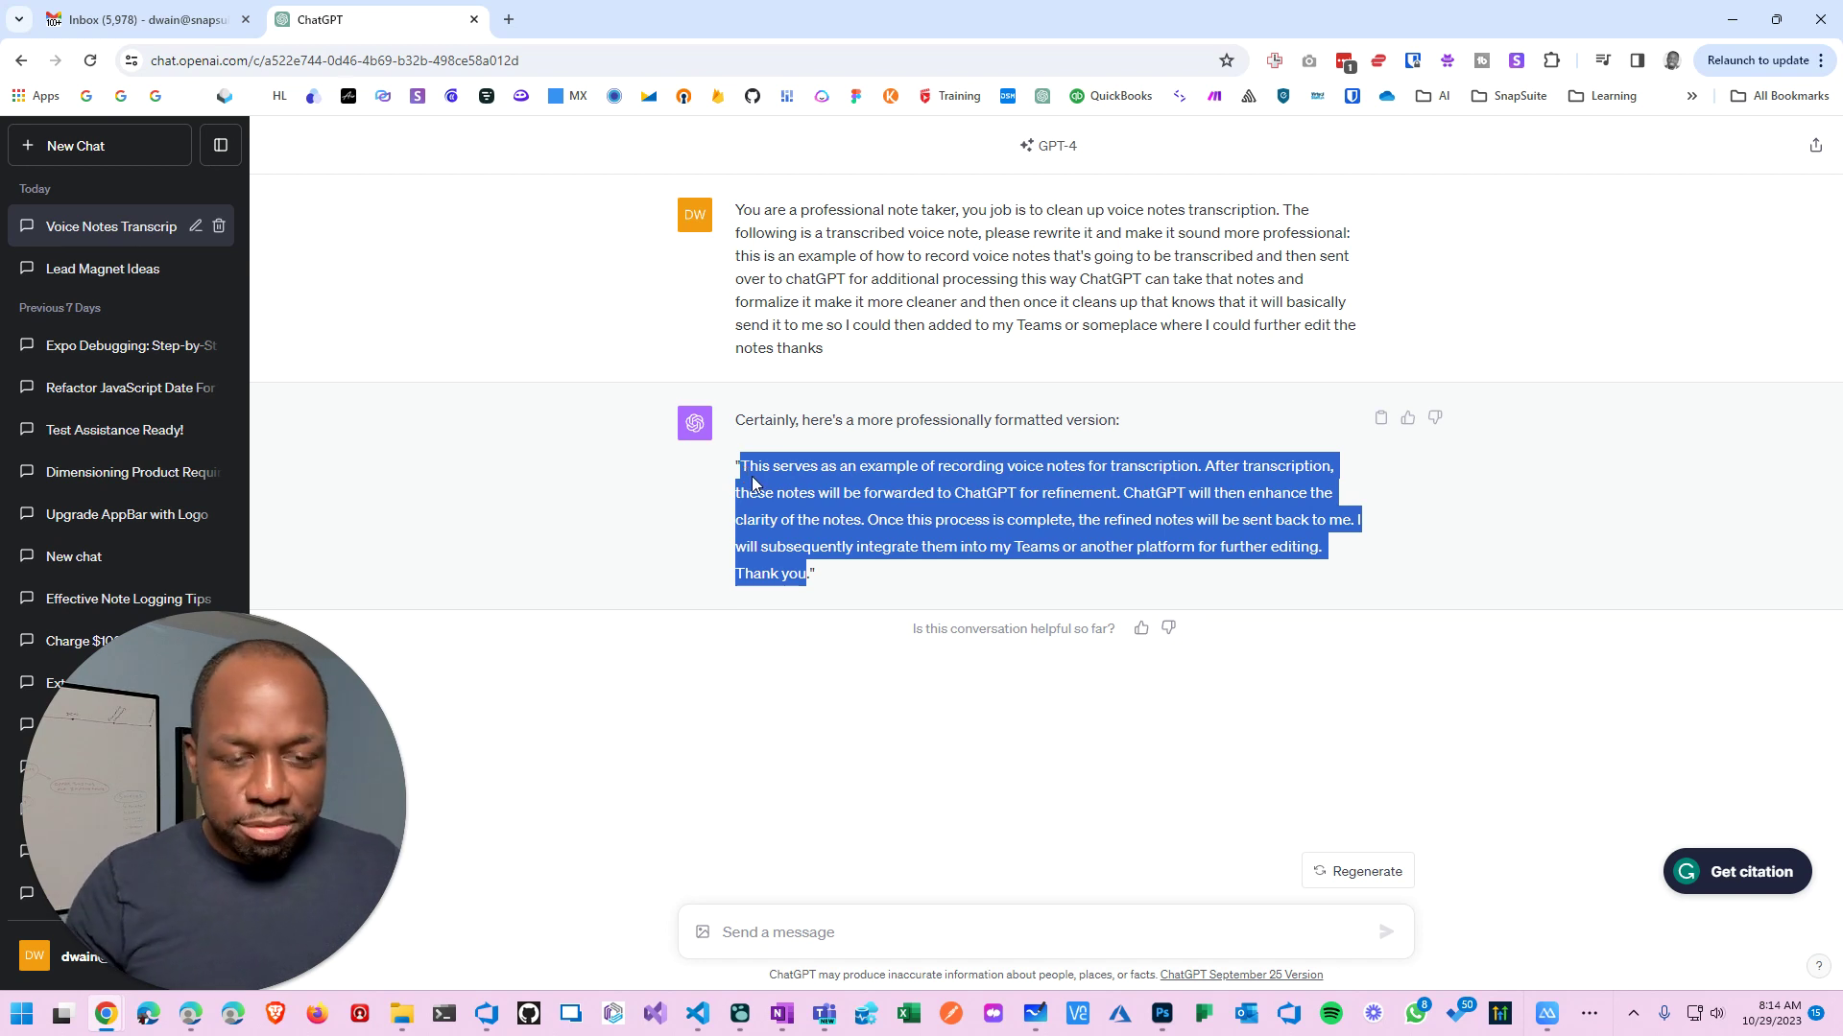
- Reply to the My Recorded Notes email in Gmail with the pasted note text and send it
click(158, 21)
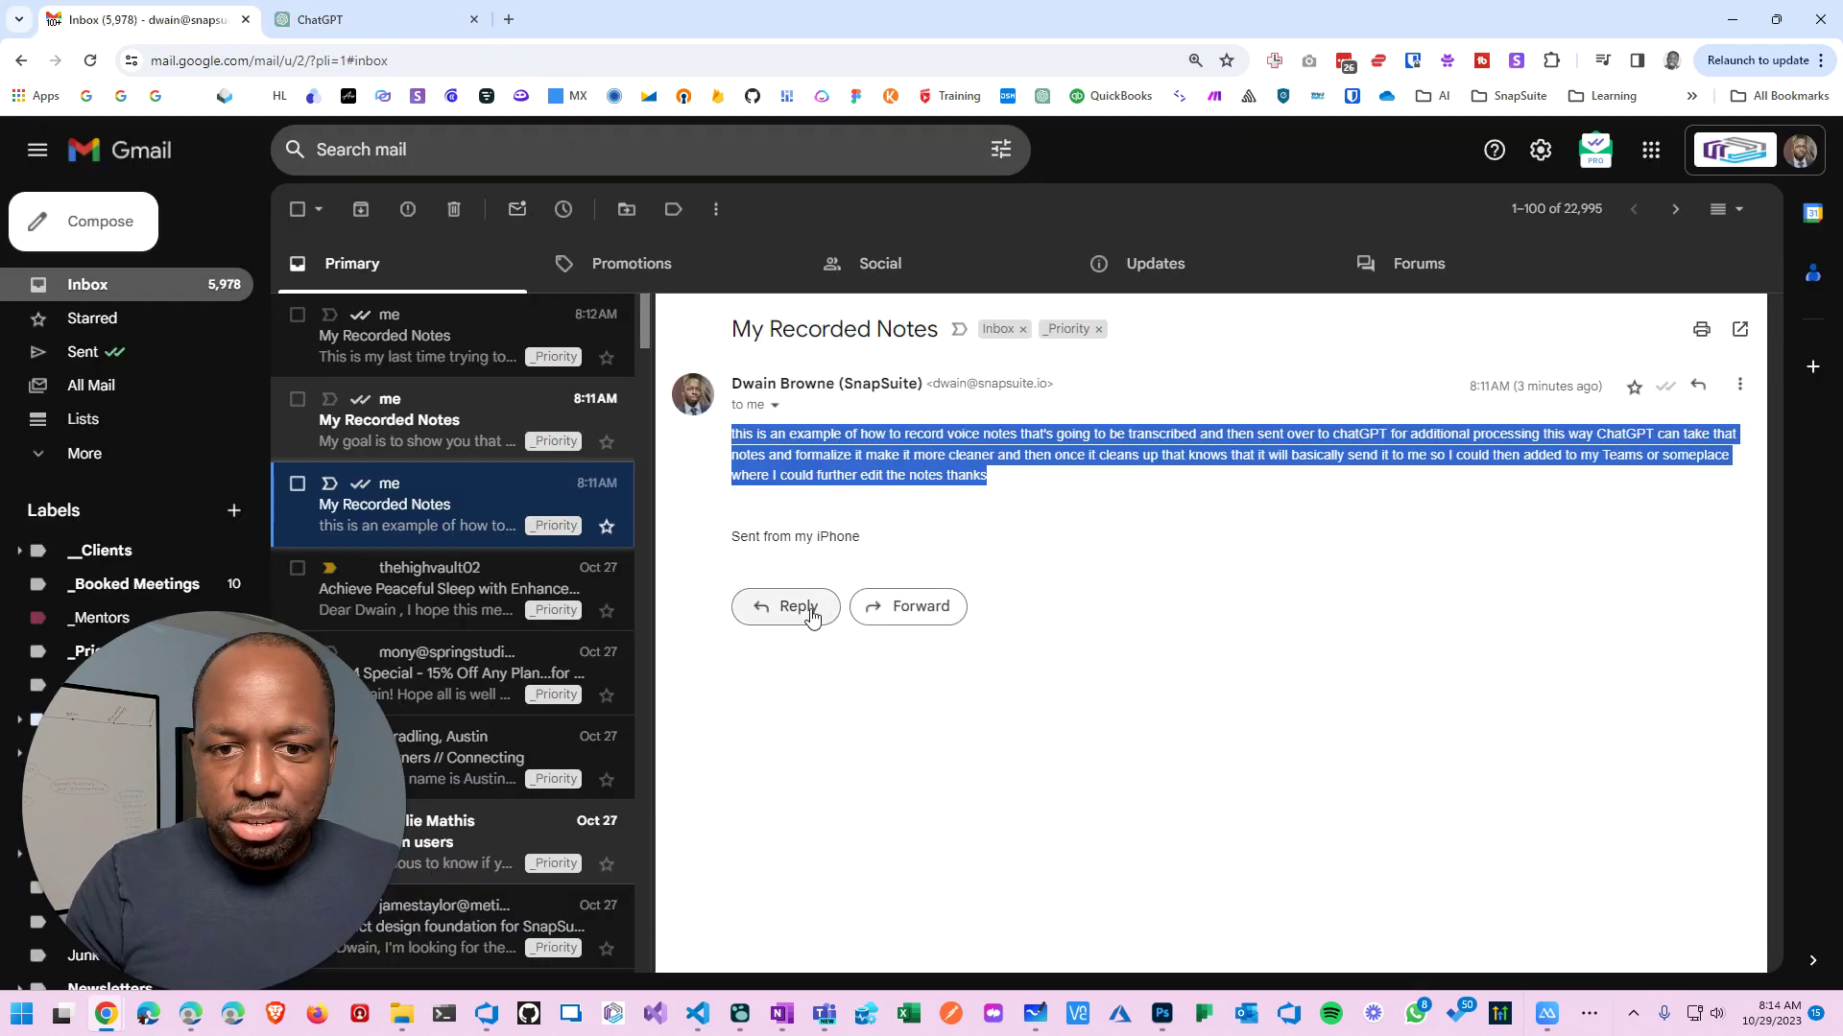
key(r)
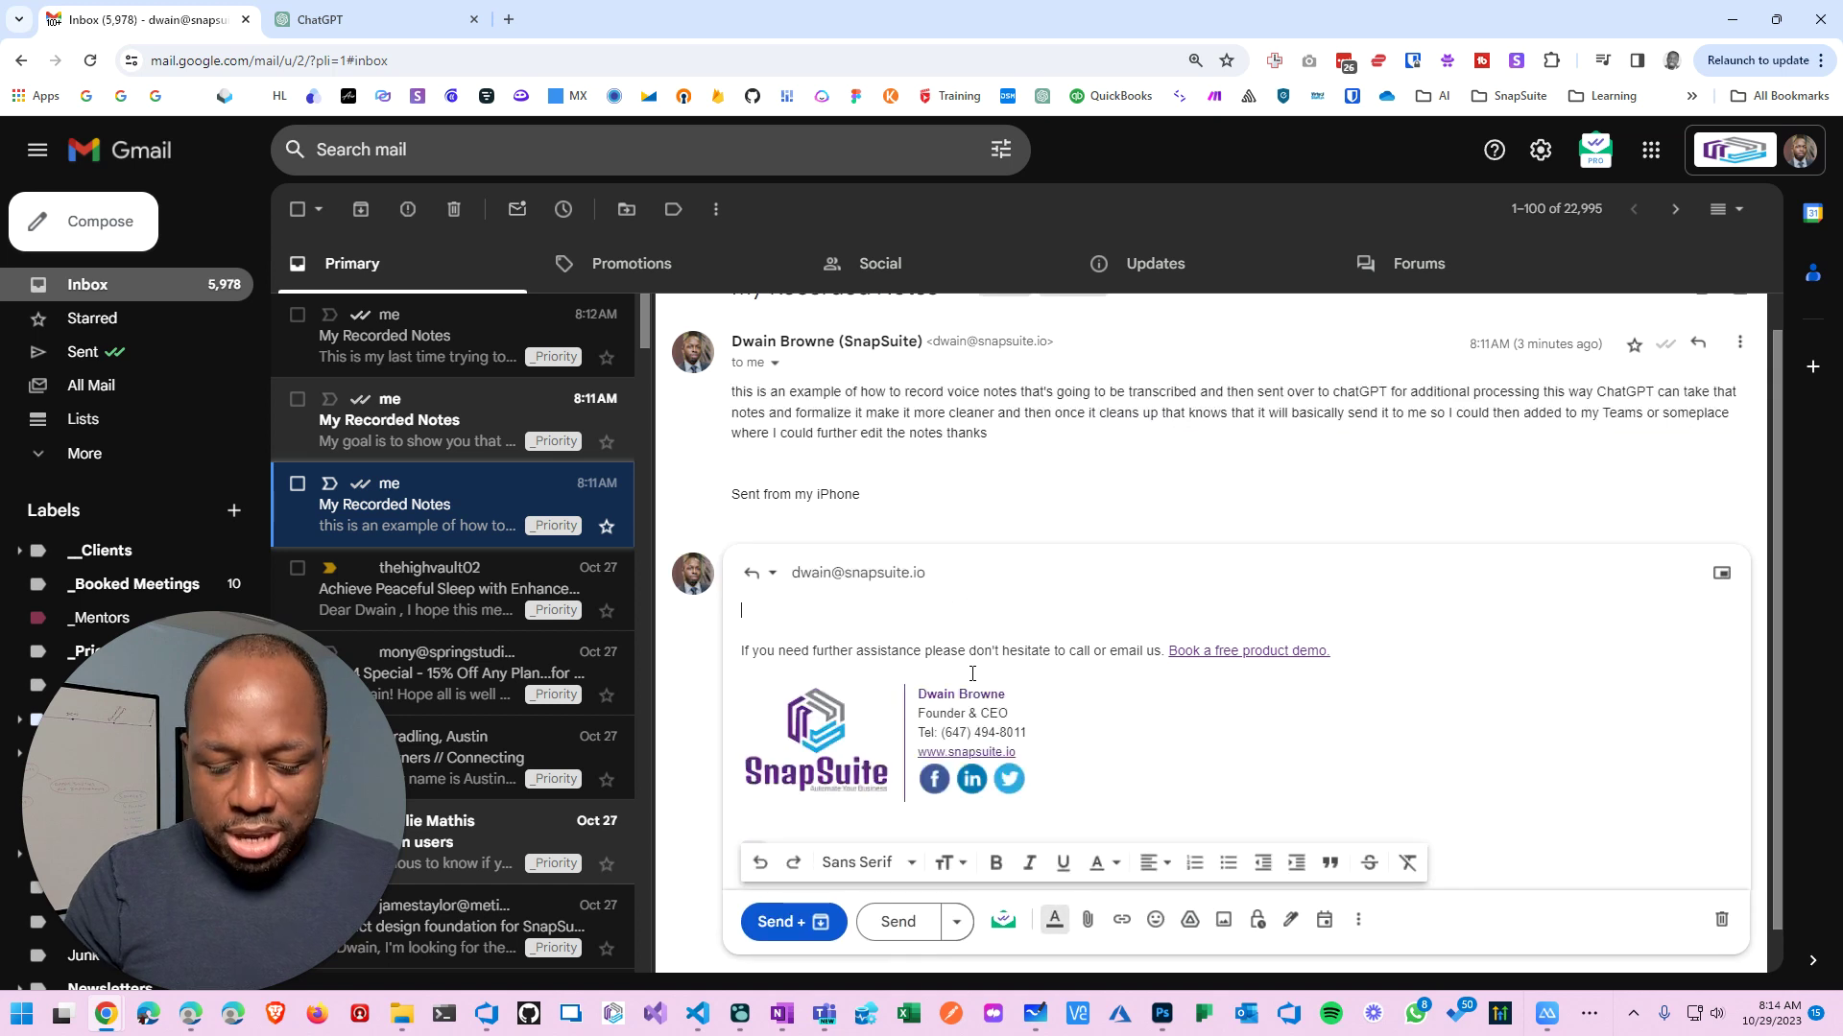
text(this is an example of how to record voice notes that's going to be transcribed and then sent over to chatGPT for additional processing this way ChatGPT can take that notes and formalize it make it more cleaner and then once it cleans up that knows that it will basically send it to me so I could then added to my Teams or someplace where I could further edit the notes thanks)
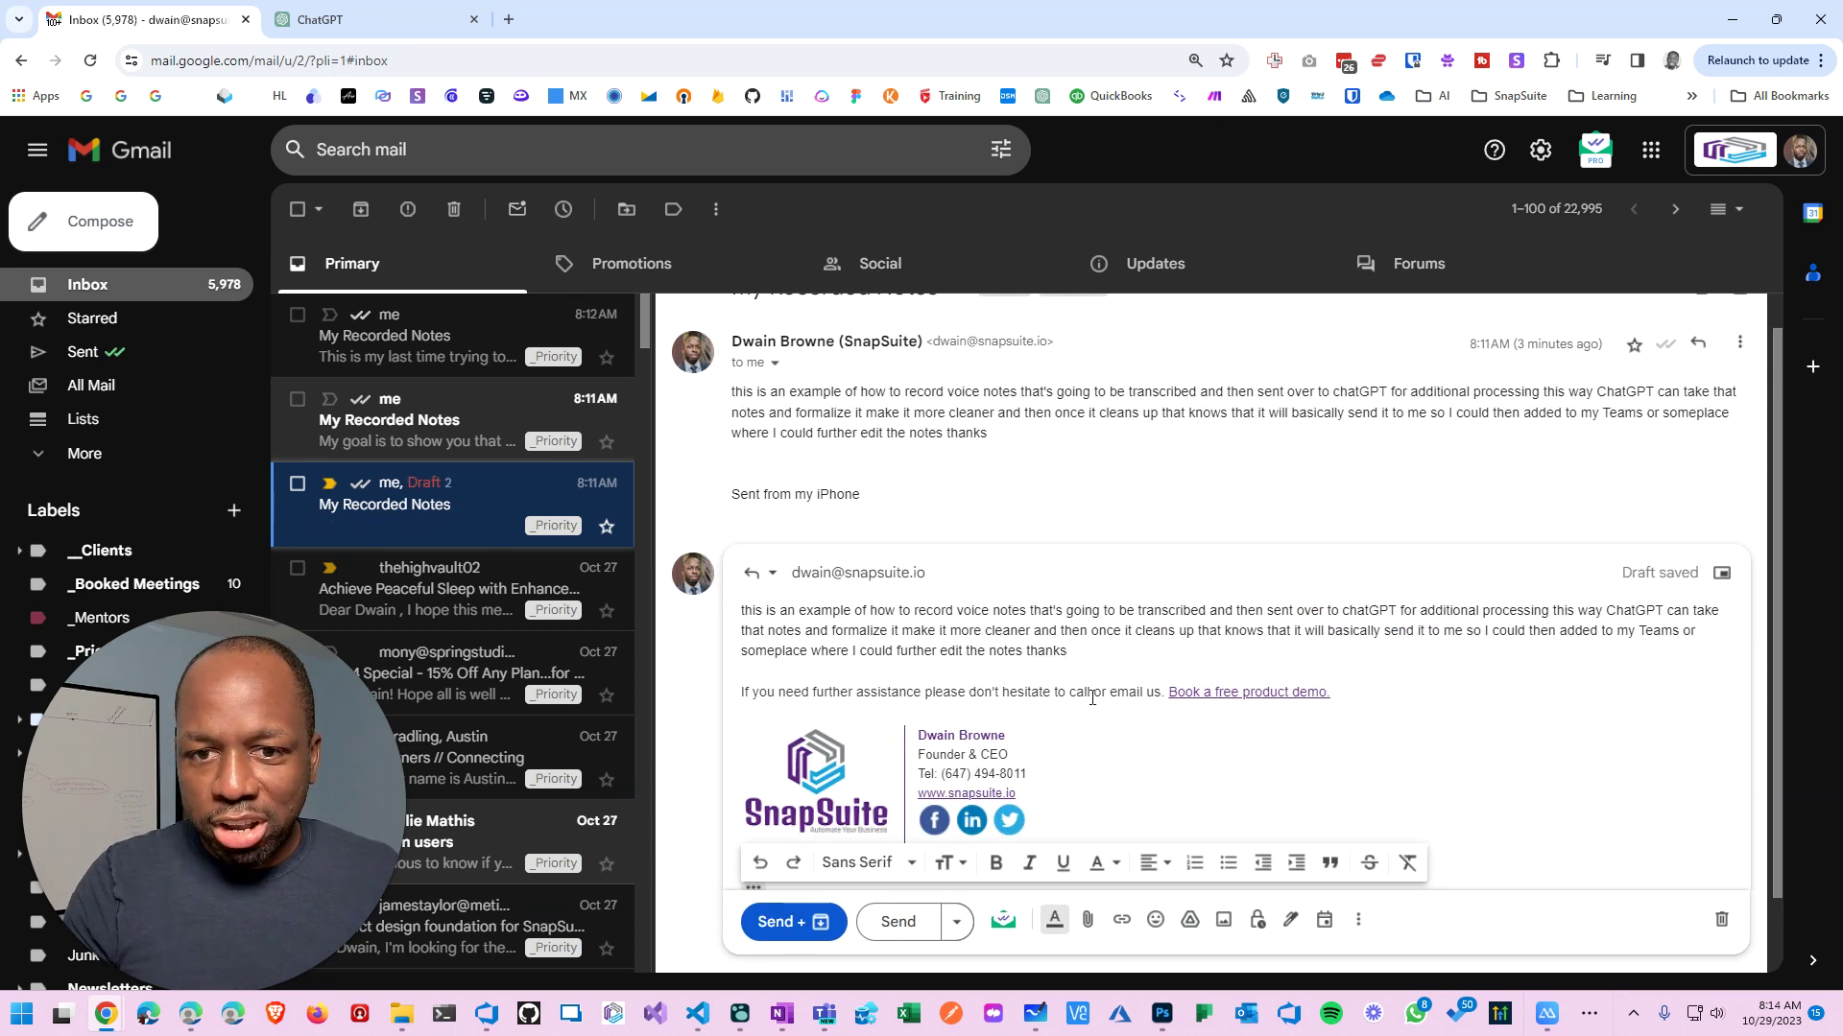
click(952, 917)
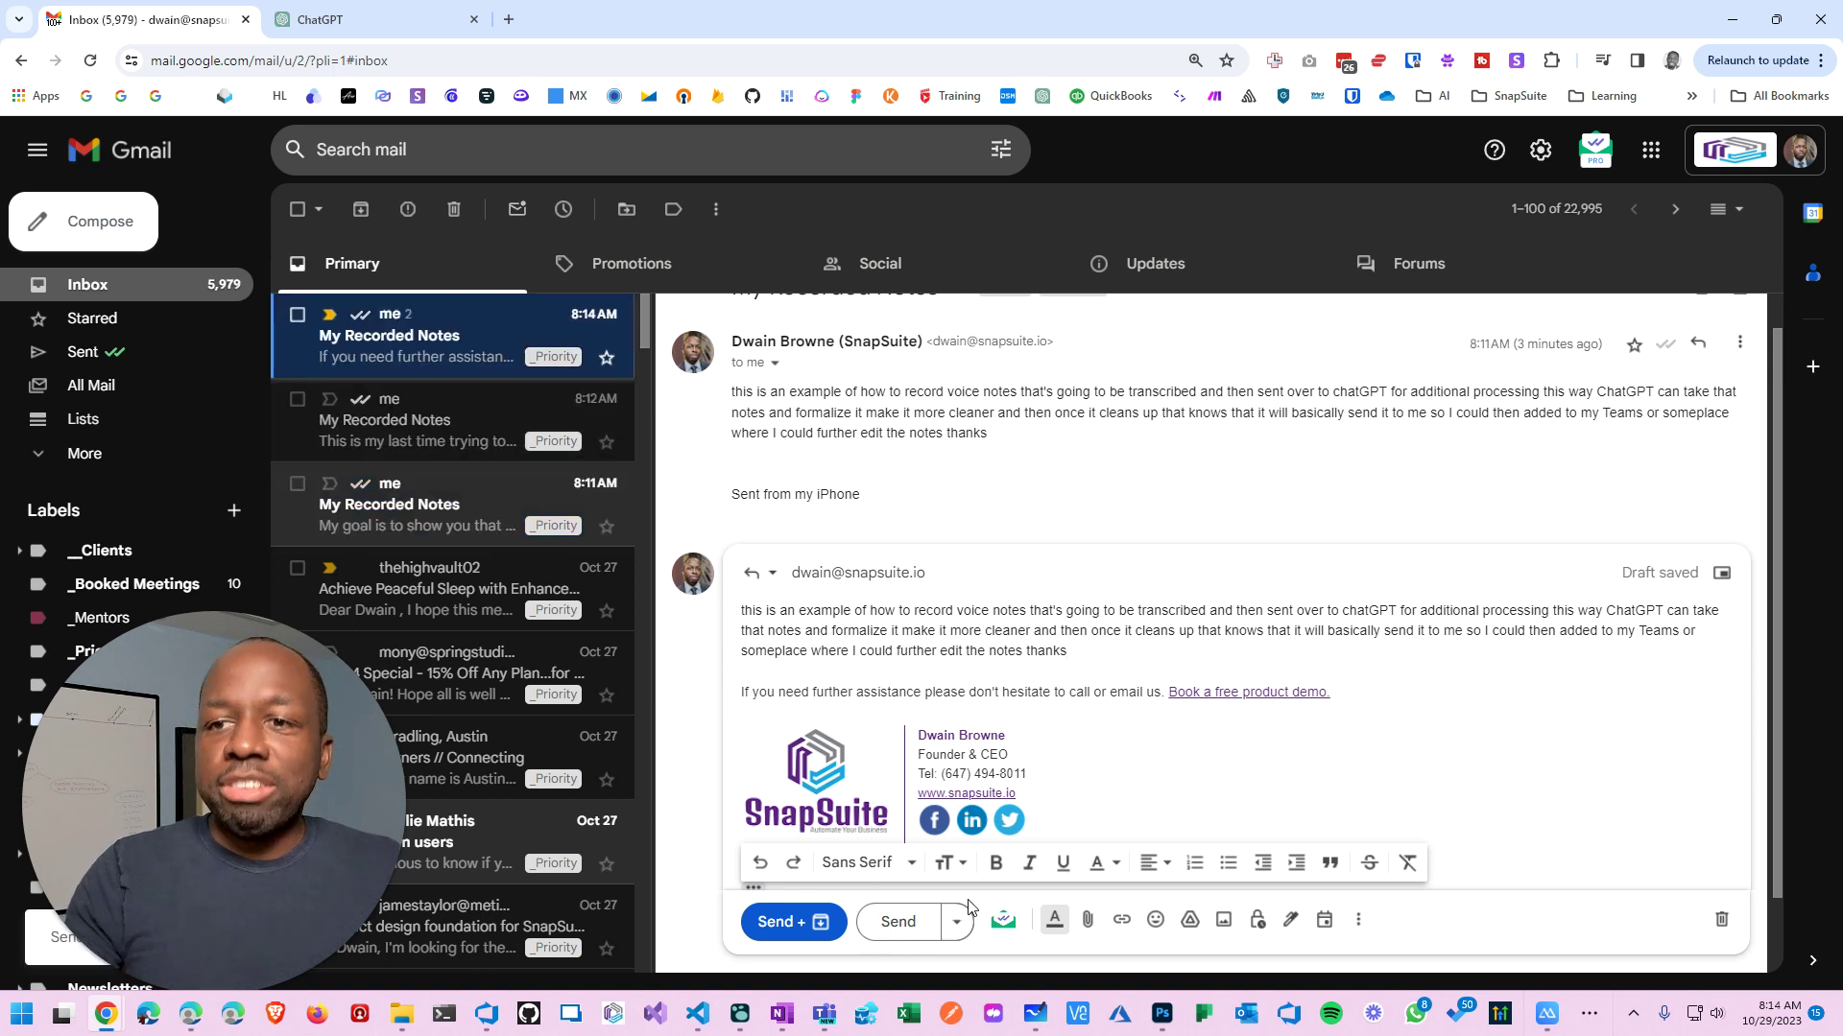